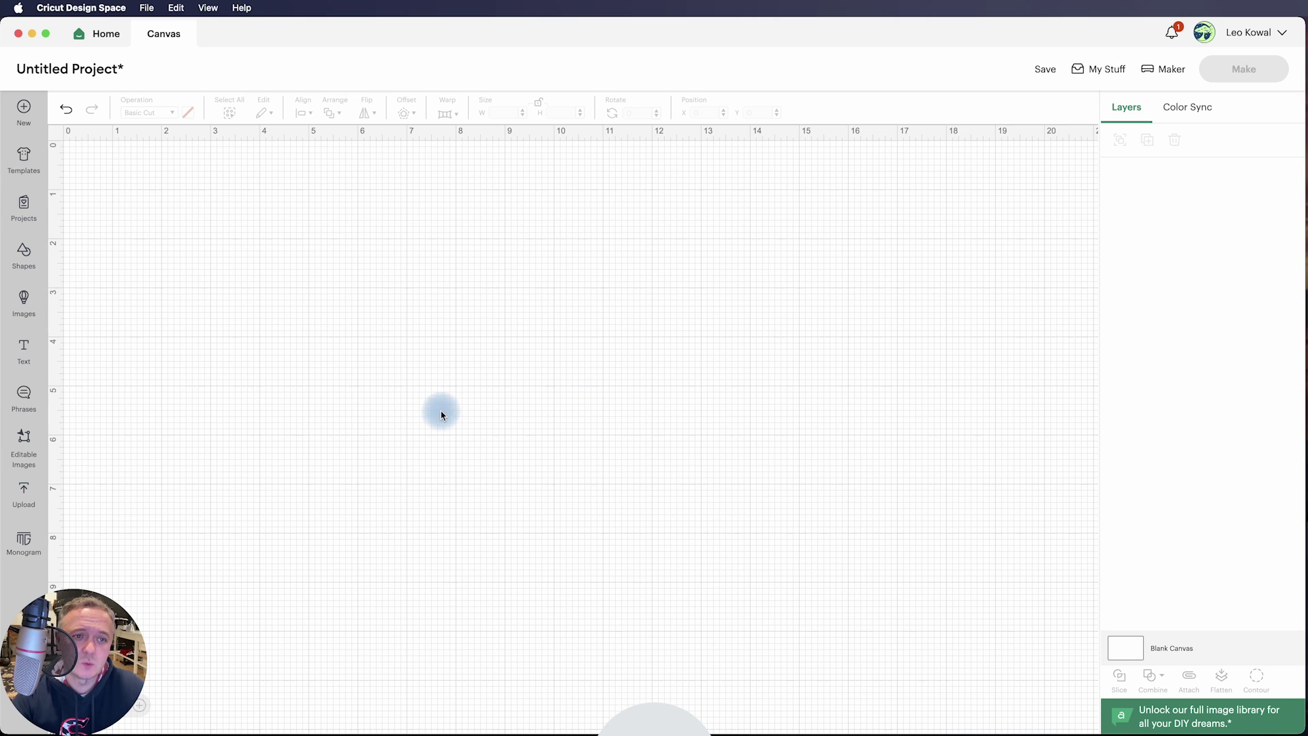
- Add the elements_1_snowy_white upload from recent uploads to the canvas at 11.1 x 11.08 in
click(27, 495)
click(291, 433)
click(1243, 713)
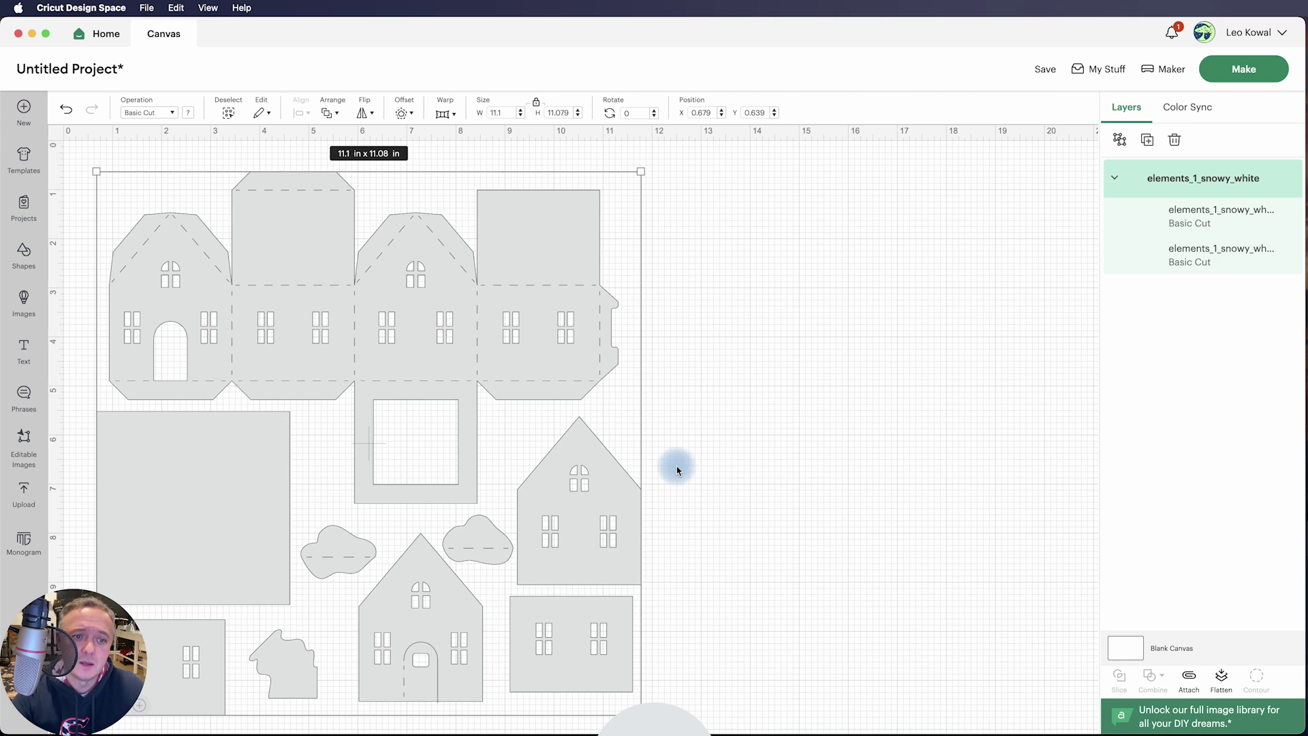
key(super+Tab)
key(super+Tab)
key(super+Tab)
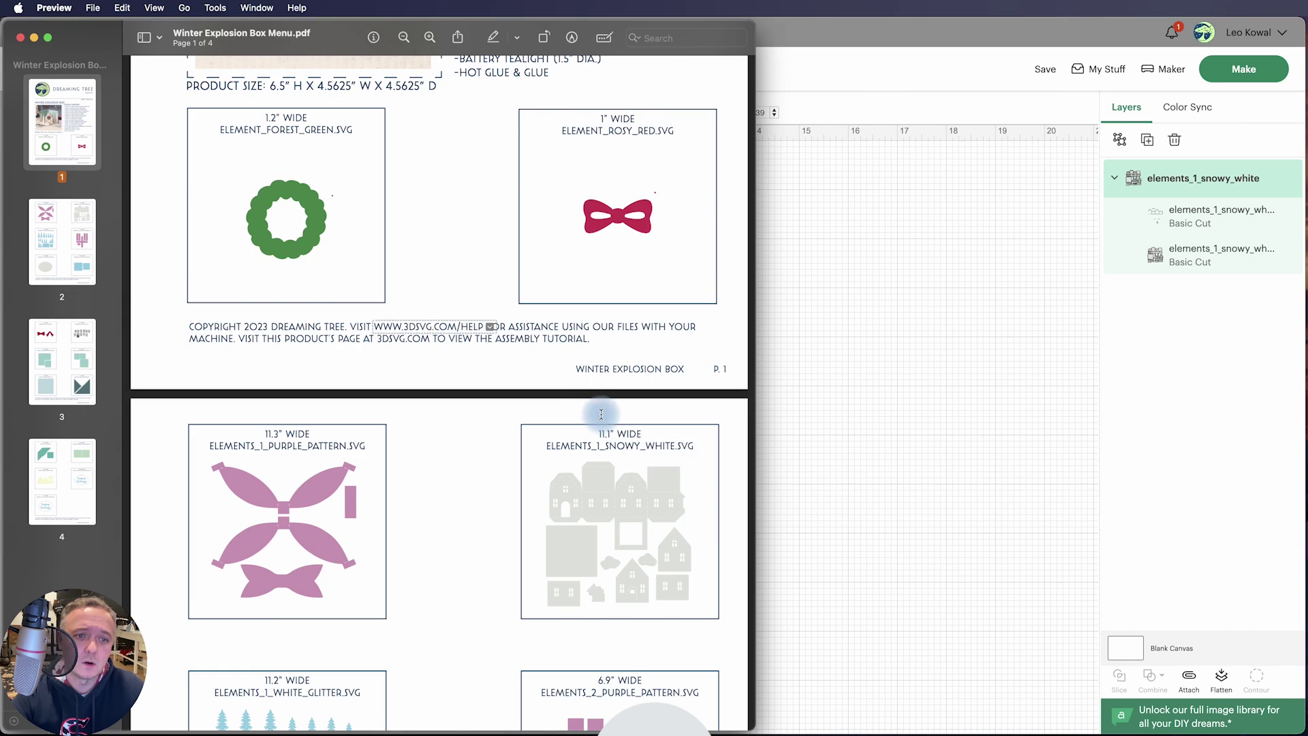
scroll(581, 409, up, 10)
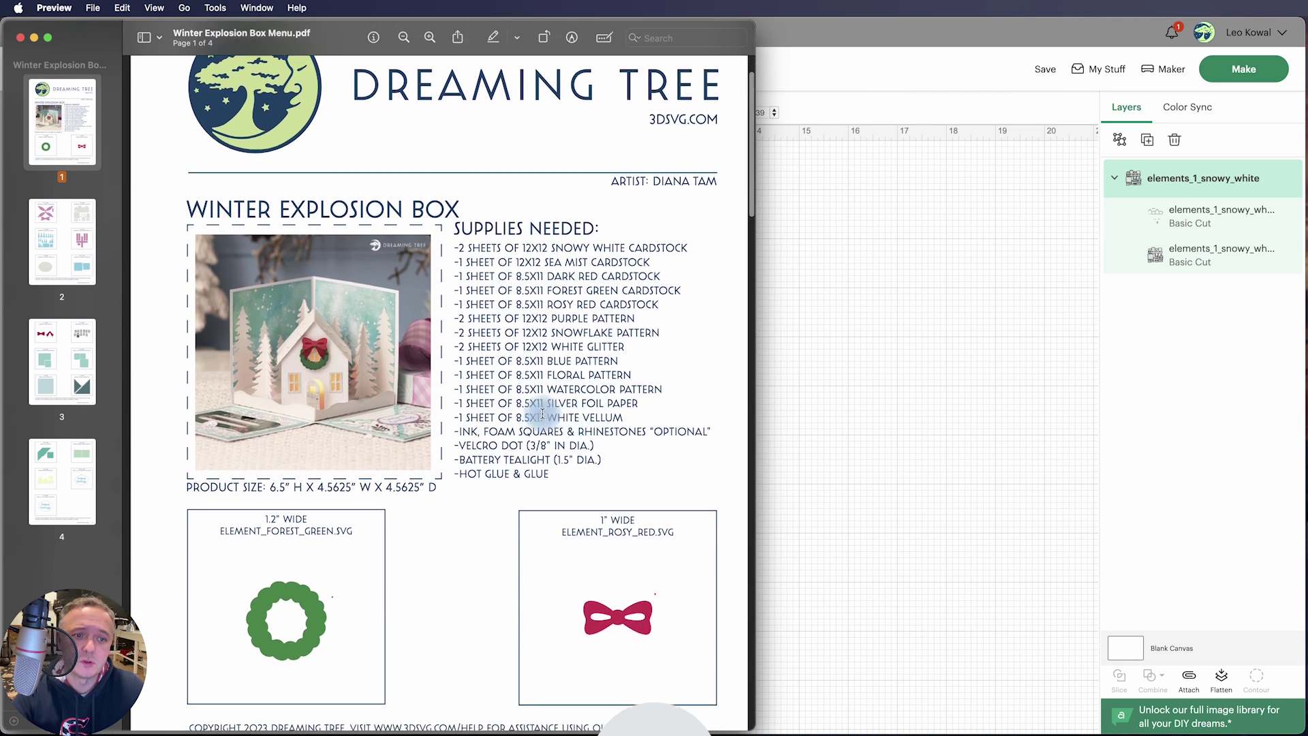
scroll(512, 406, up, 3)
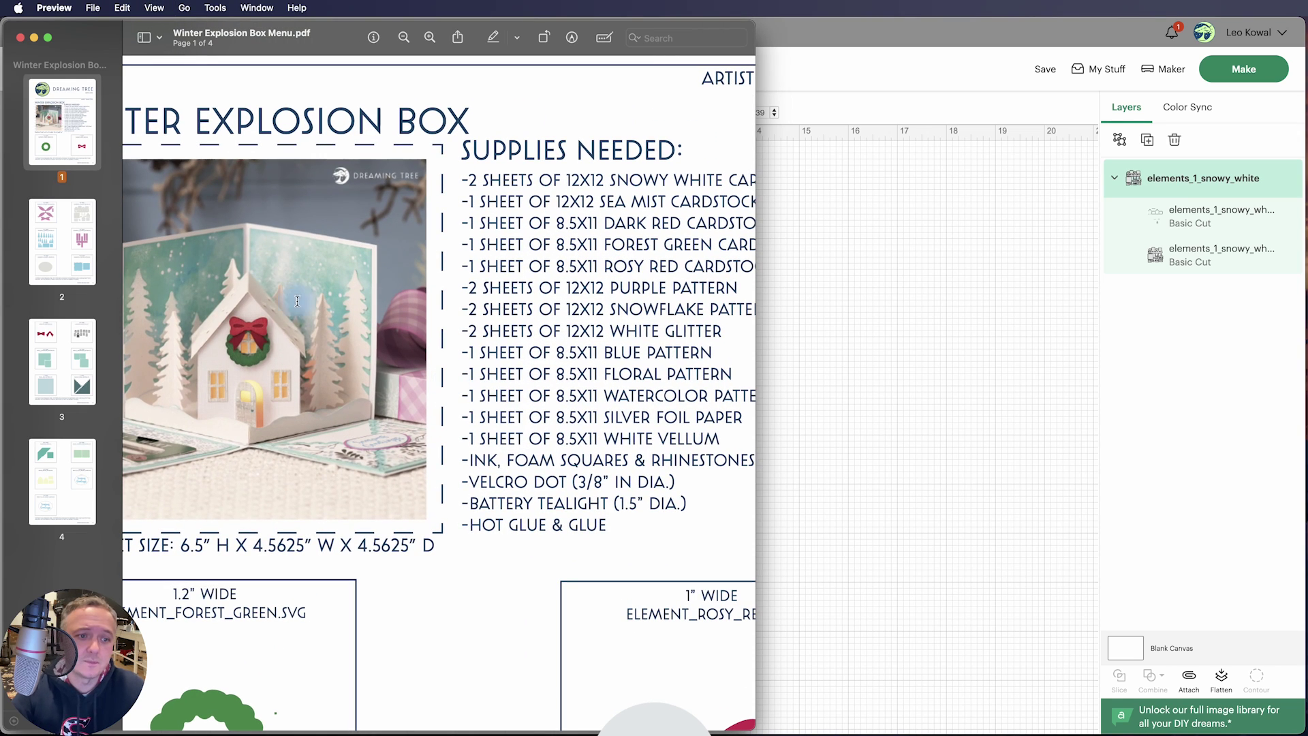
scroll(229, 279, left, 2)
scroll(337, 349, down, 10)
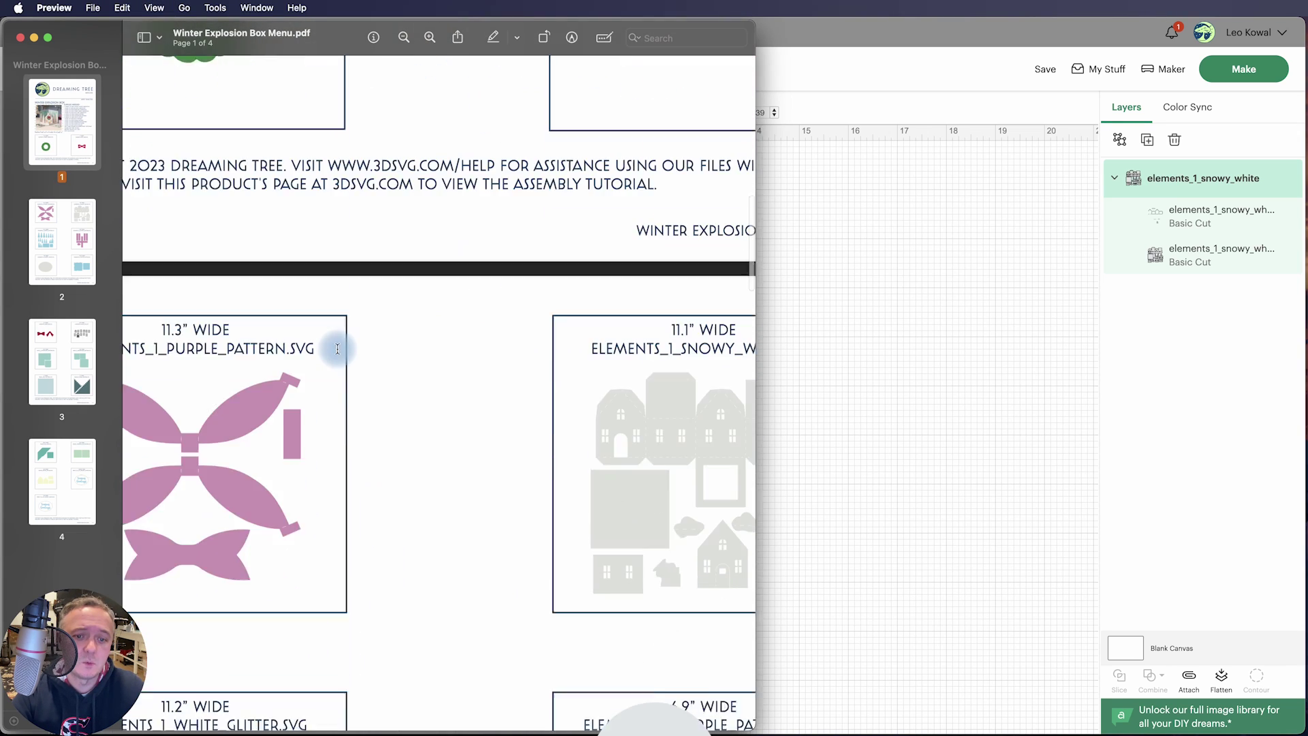
scroll(337, 349, right, 5)
scroll(337, 349, down, 2)
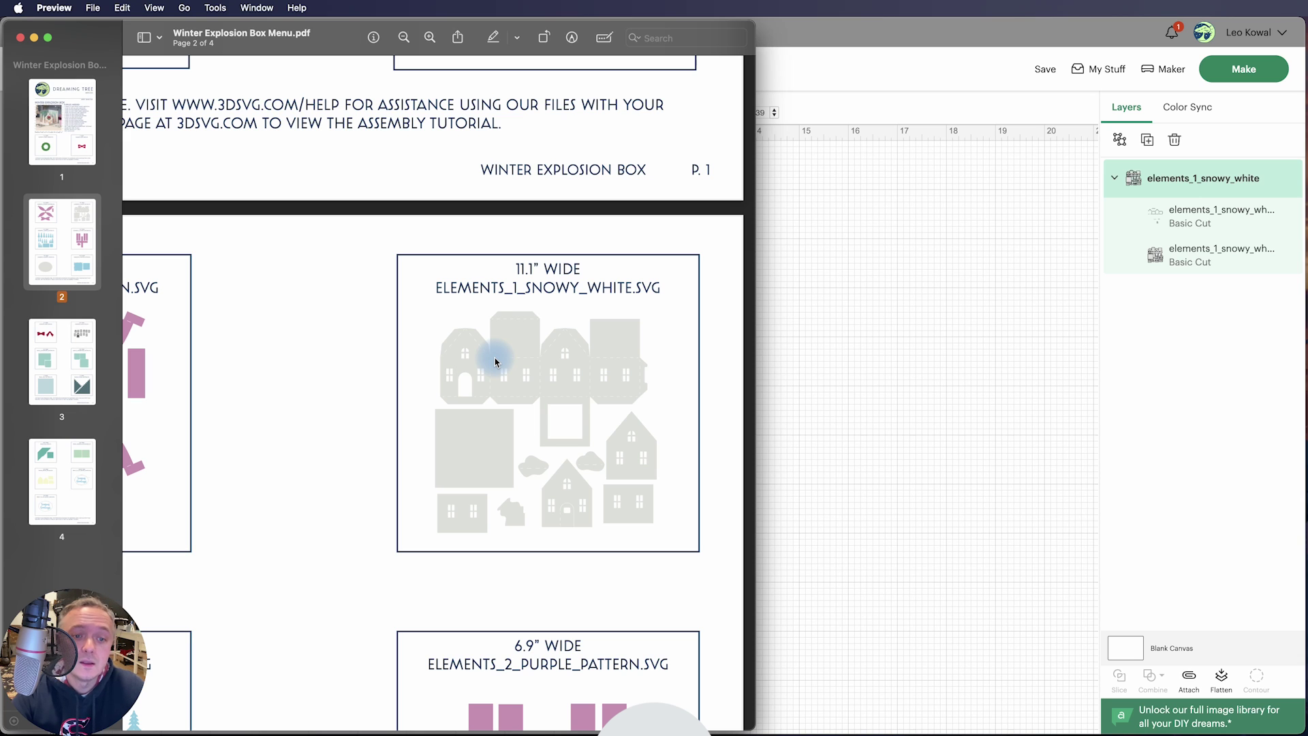
key(super+Tab)
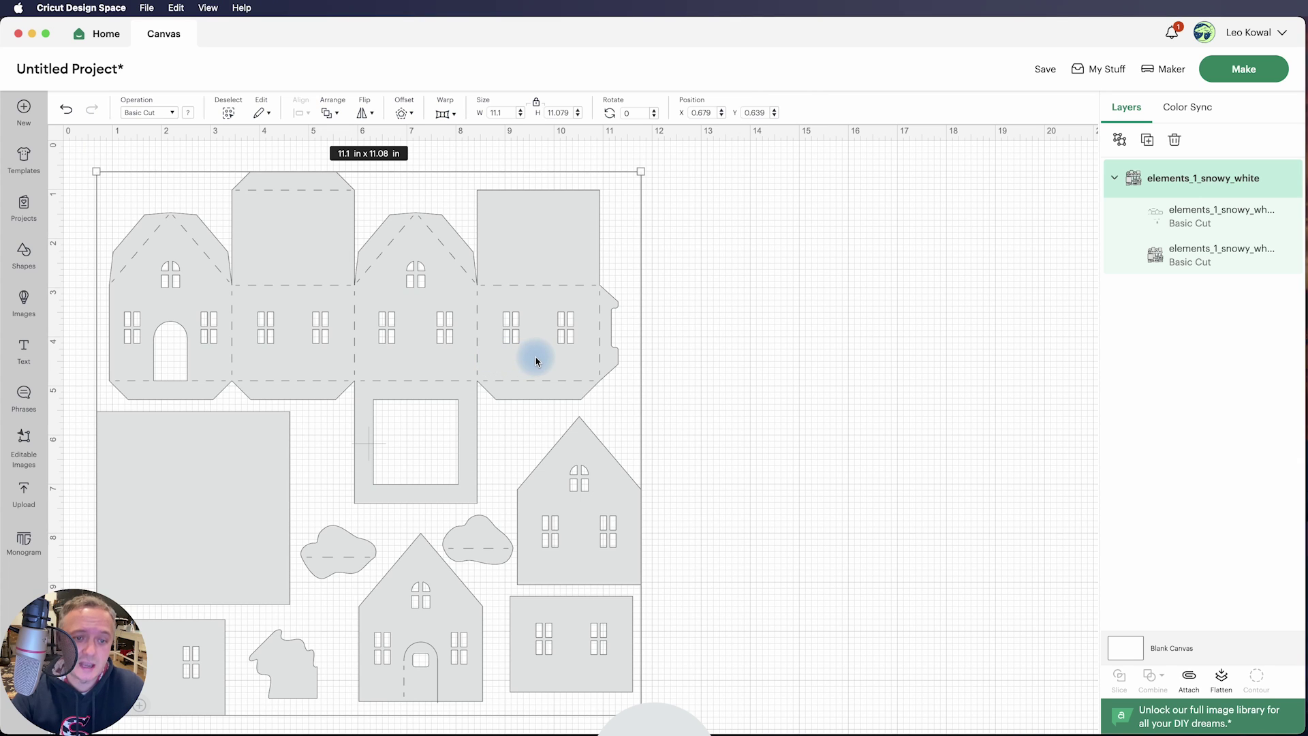
- Move the house design right and ungroup it into separate layers
drag(534, 356, 662, 354)
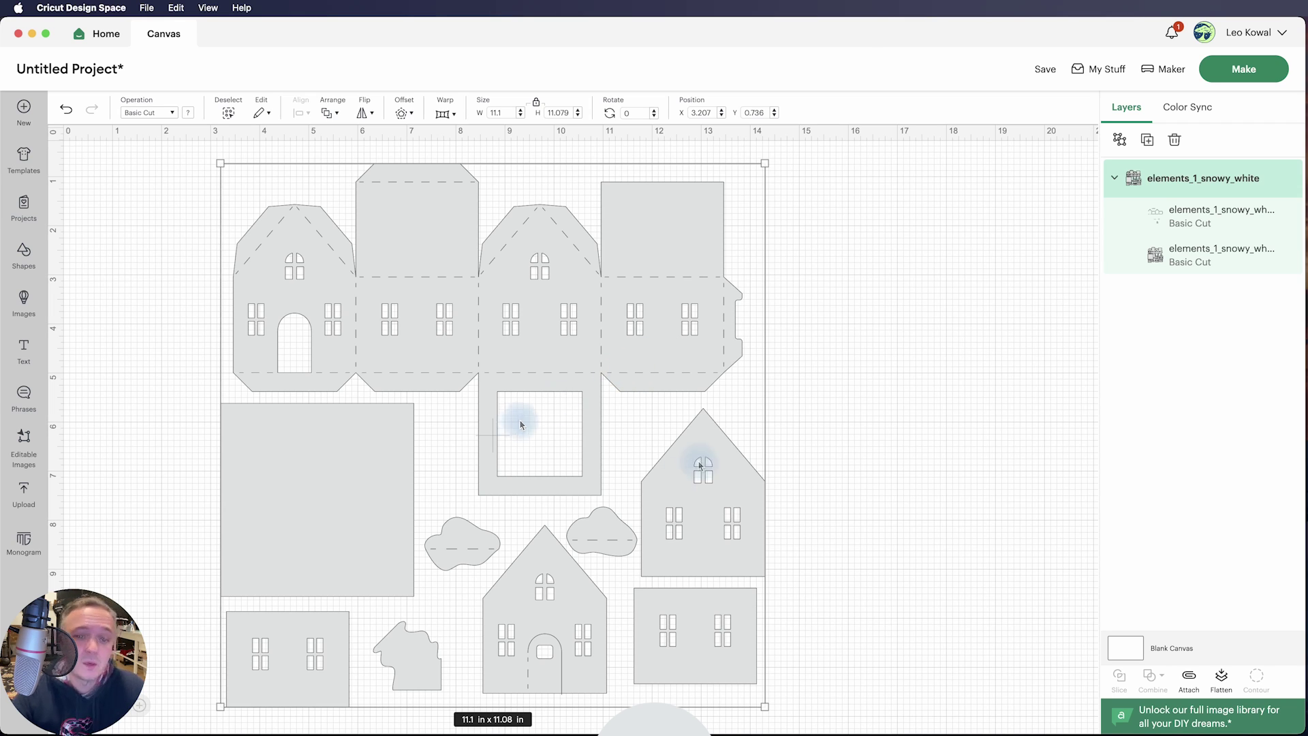
right_click(654, 351)
click(683, 257)
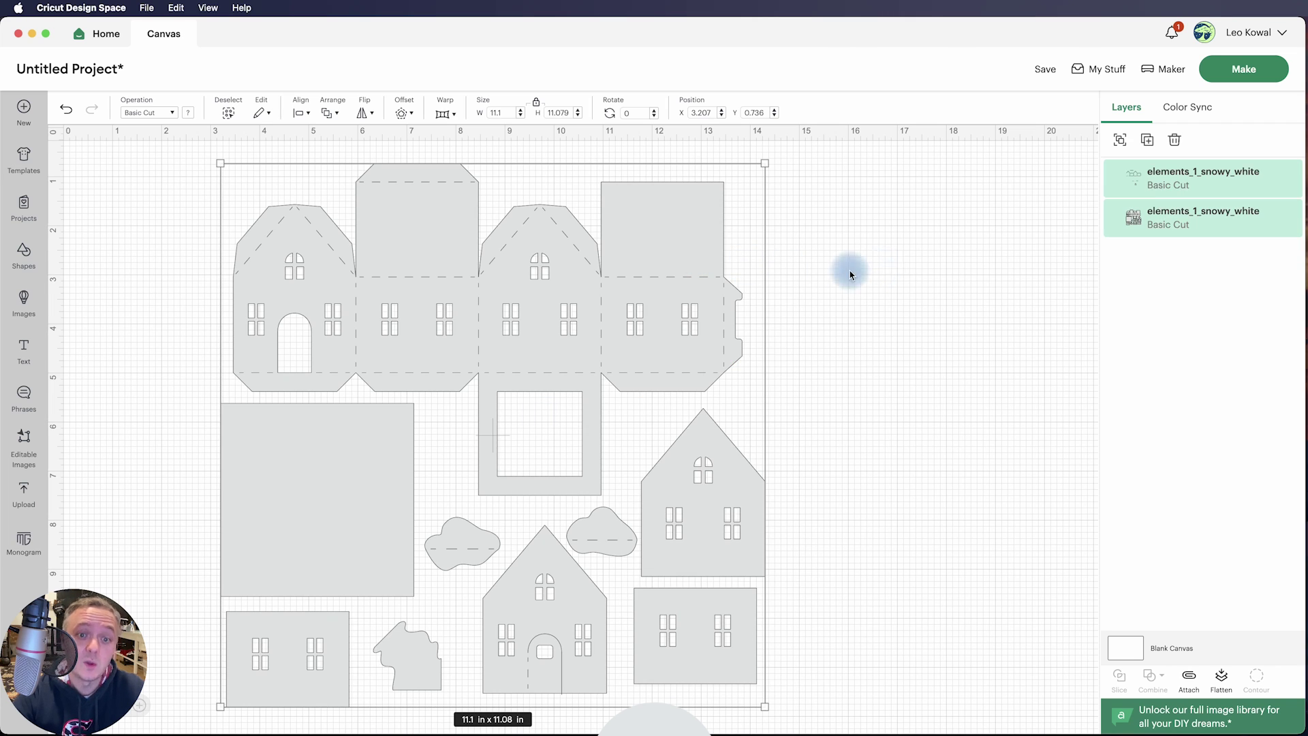
- Select the score-line and cut-shape layers in turn, ending on the cut layer
click(1157, 261)
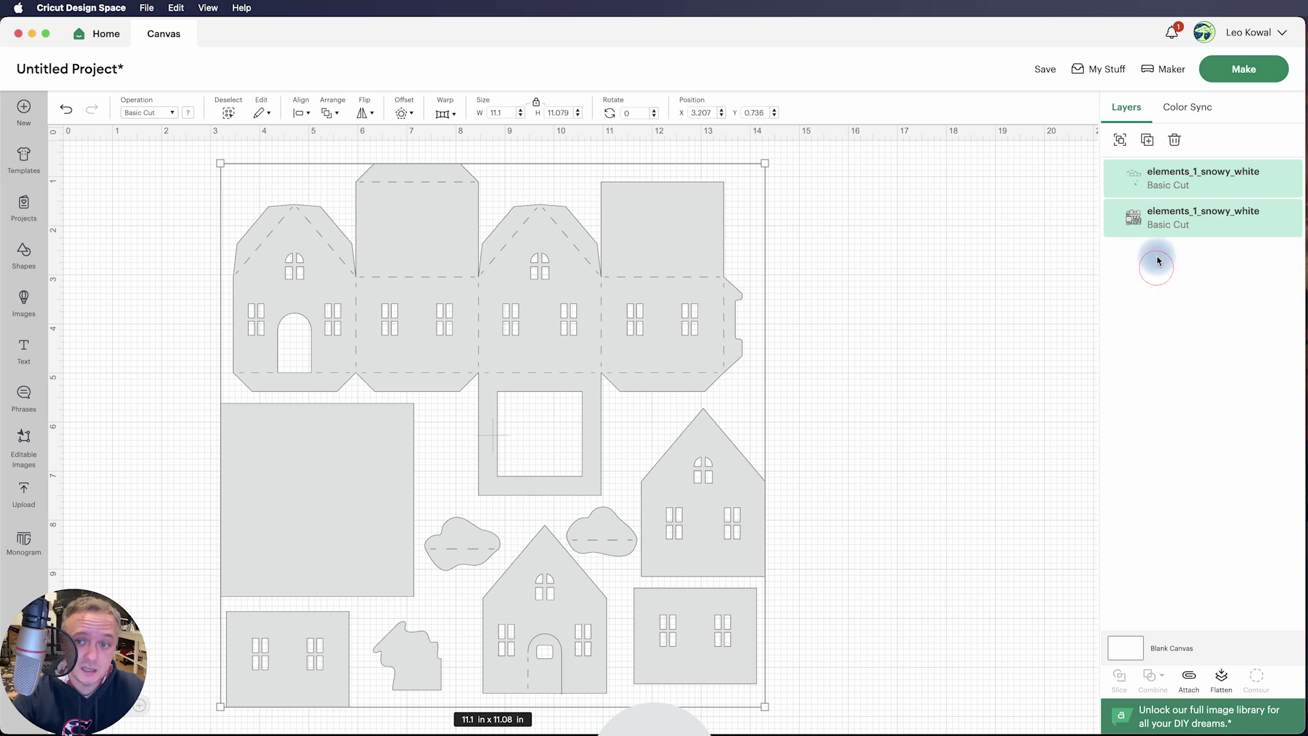
click(1169, 177)
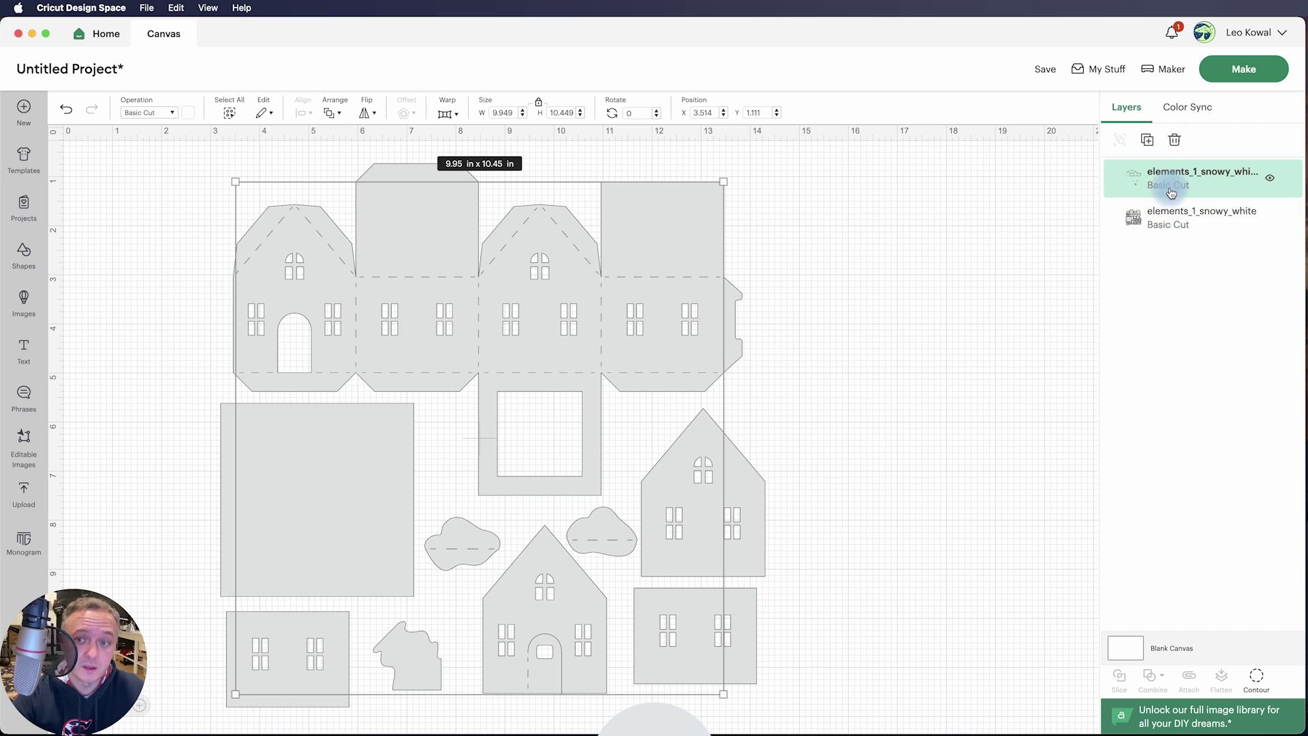
click(1168, 223)
click(1168, 177)
click(1155, 211)
click(1175, 182)
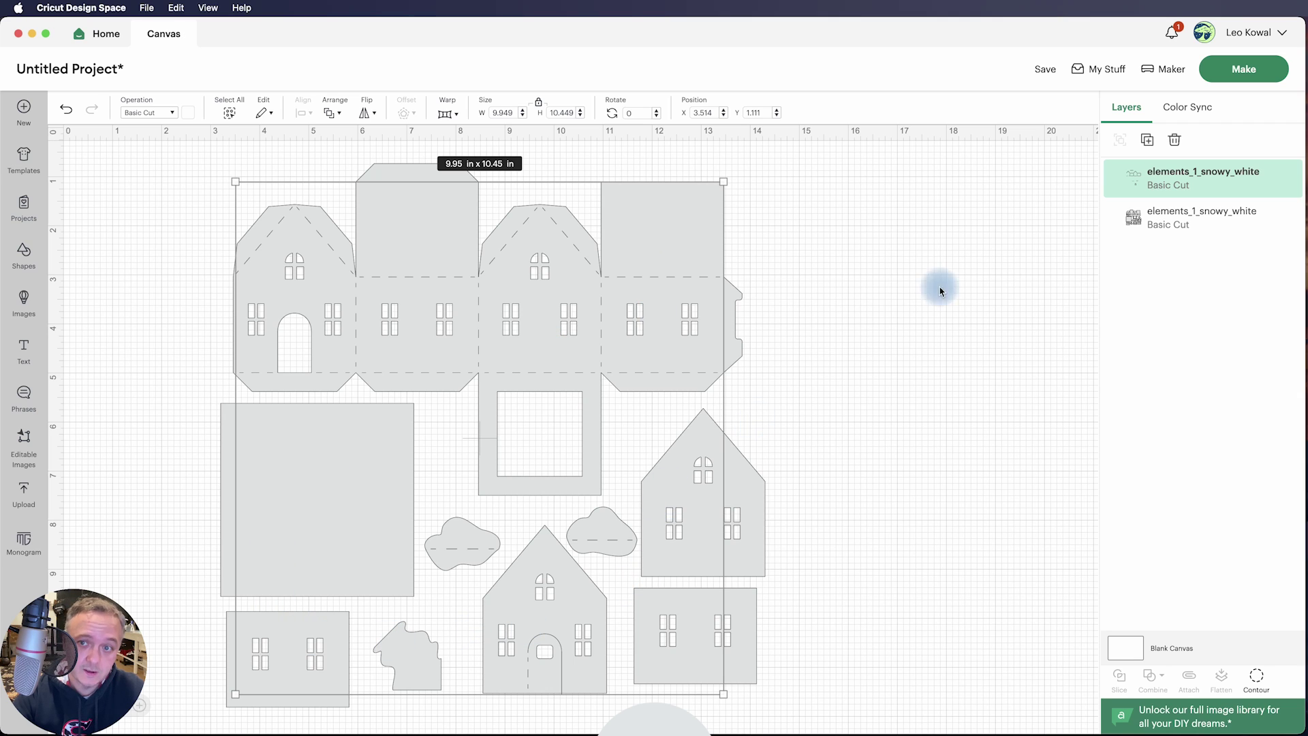
mouse_move(1269, 188)
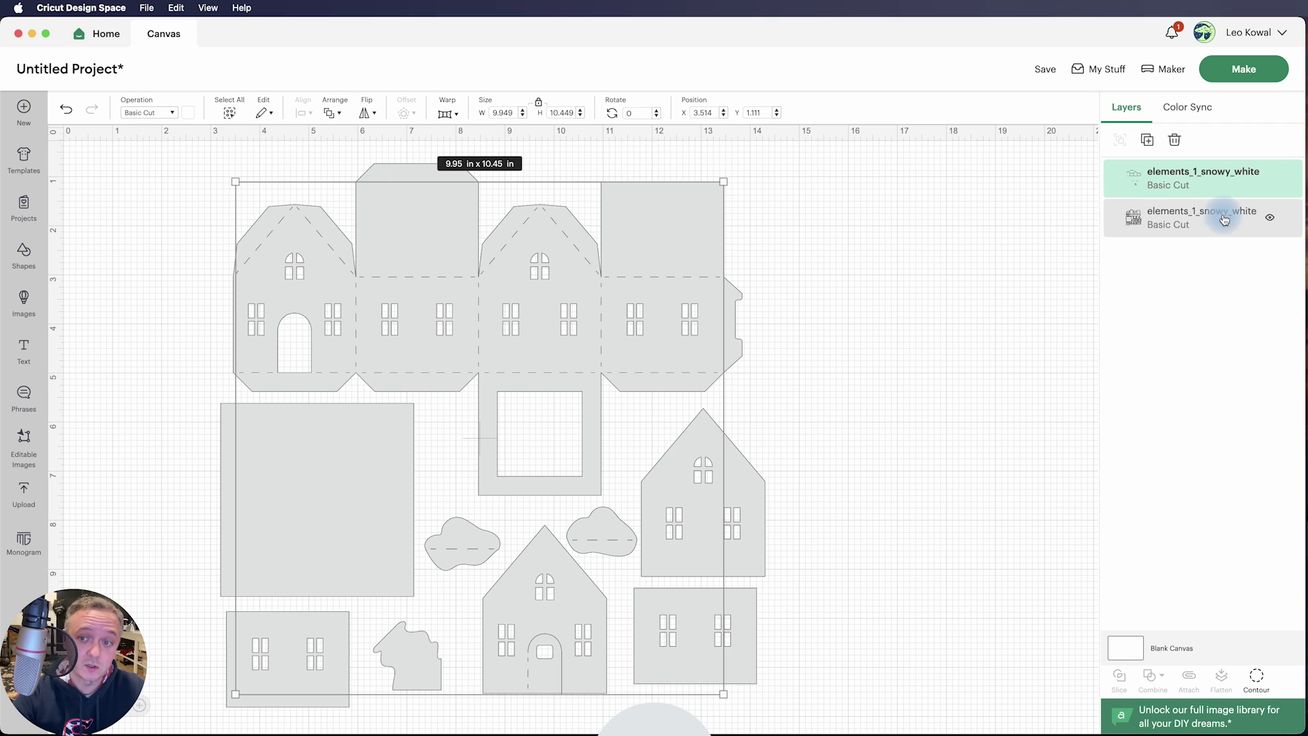
click(1197, 213)
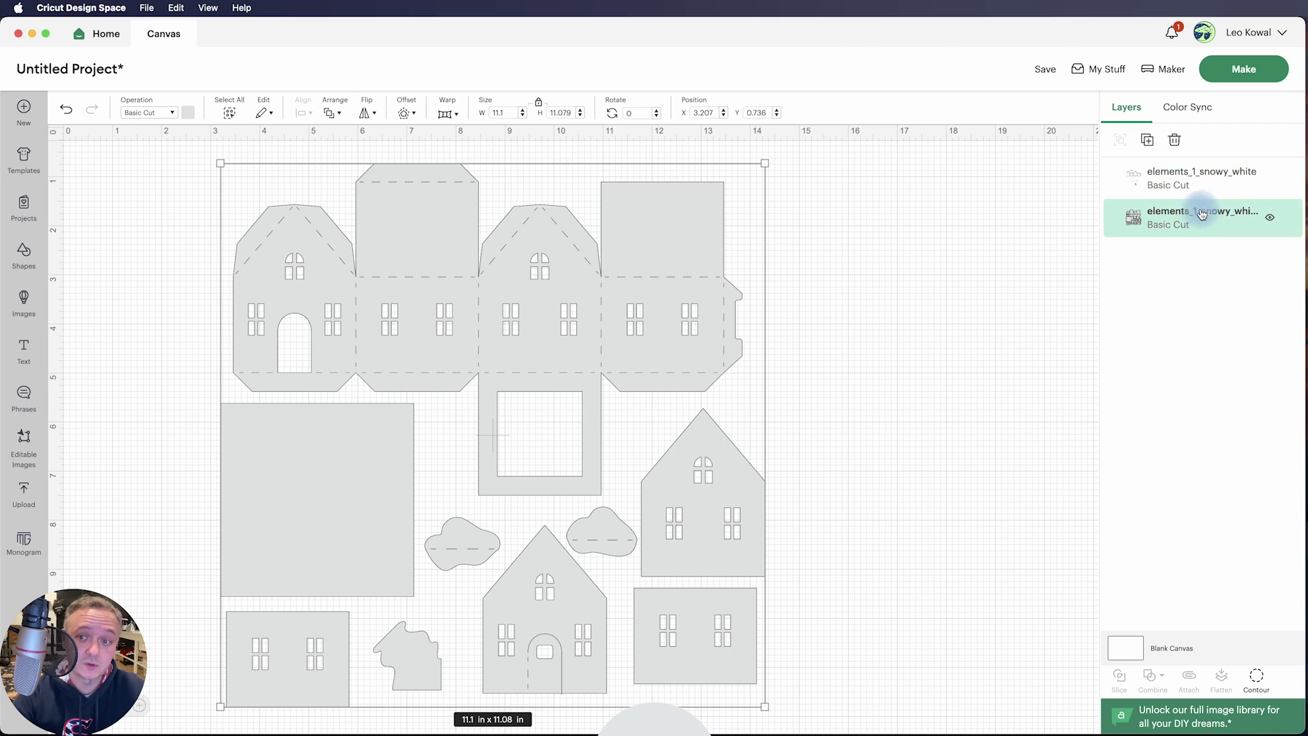
- Test both layers' visibility, then hide the cut shapes and select the score-line layer
click(1271, 180)
click(1271, 180)
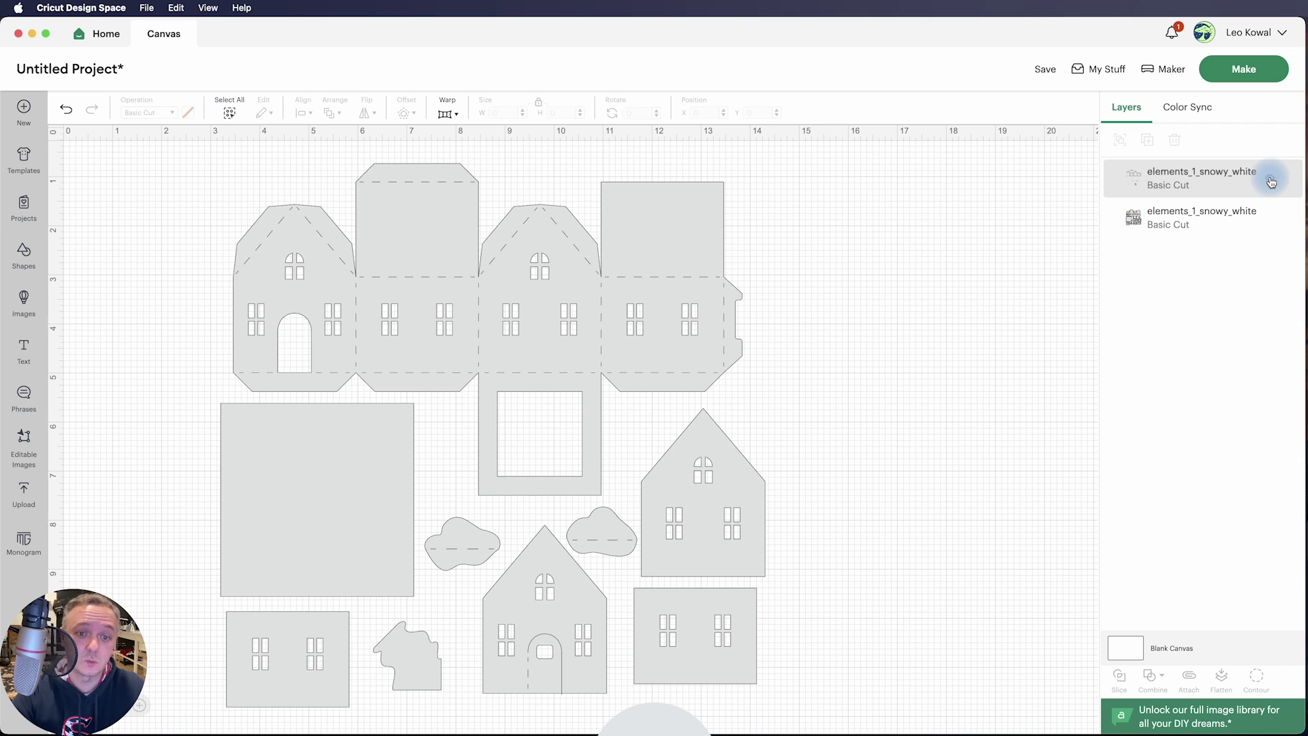
click(1271, 219)
click(1271, 219)
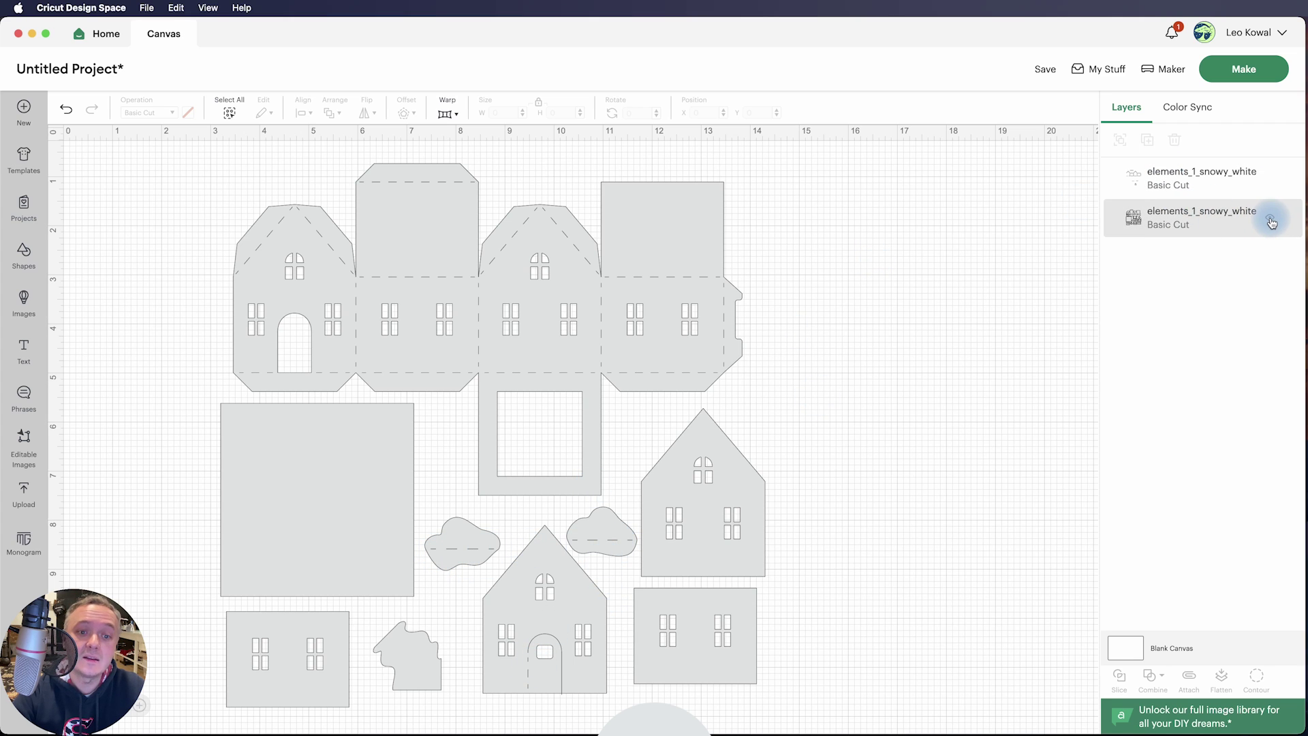
click(1271, 219)
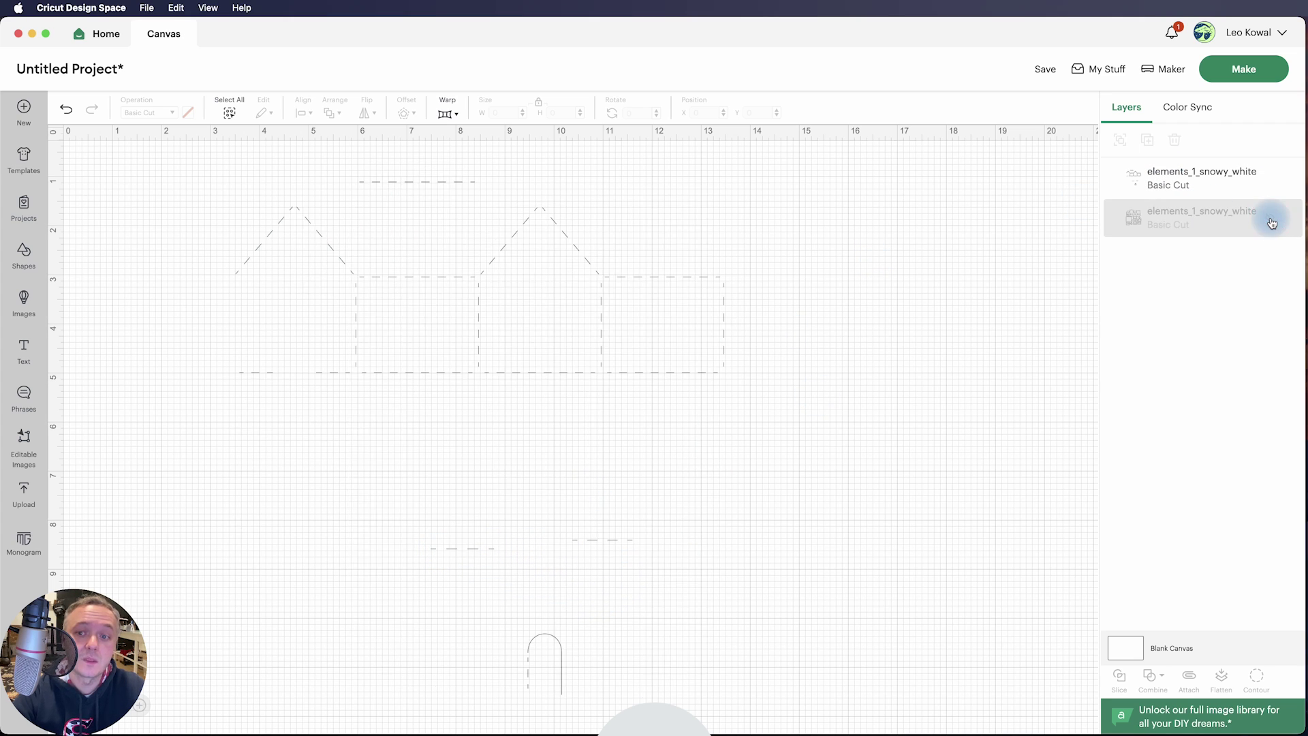
click(1189, 186)
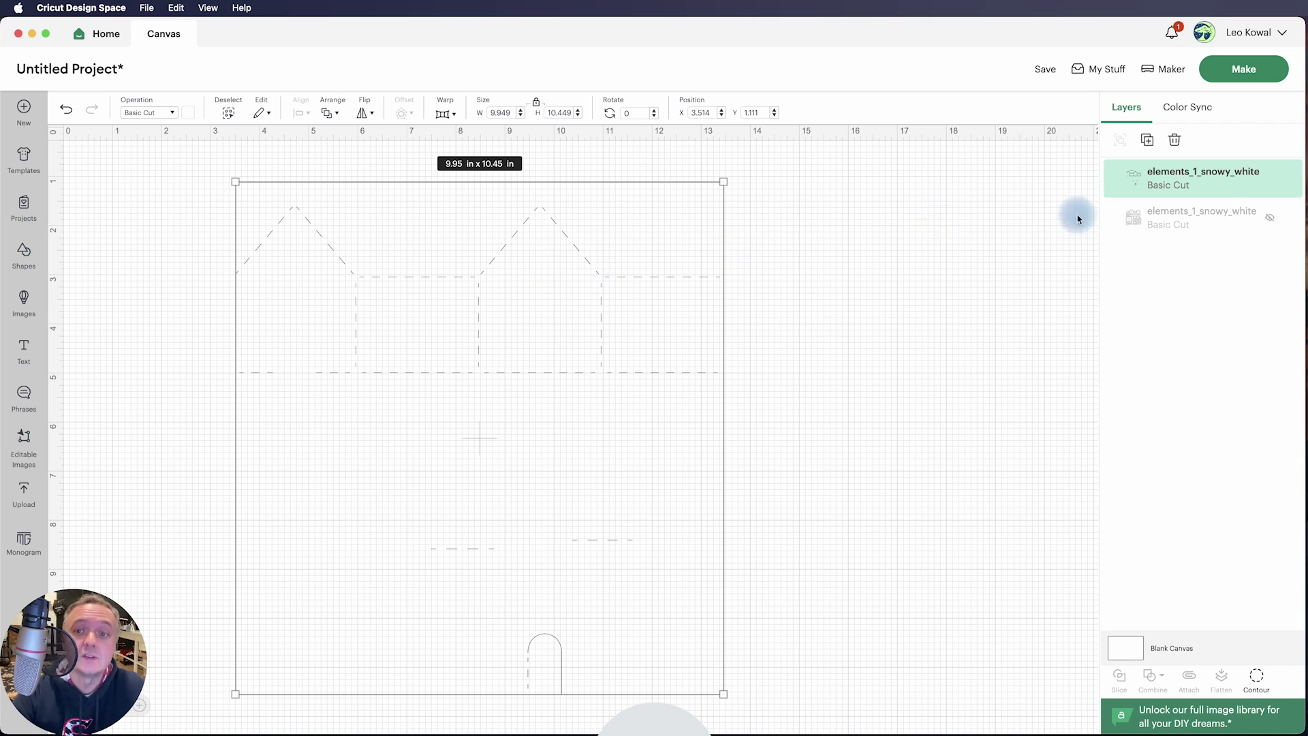
- Inspect the score lines in the zoomed Hide Contour preview, then unhide the house cut shapes
click(1256, 678)
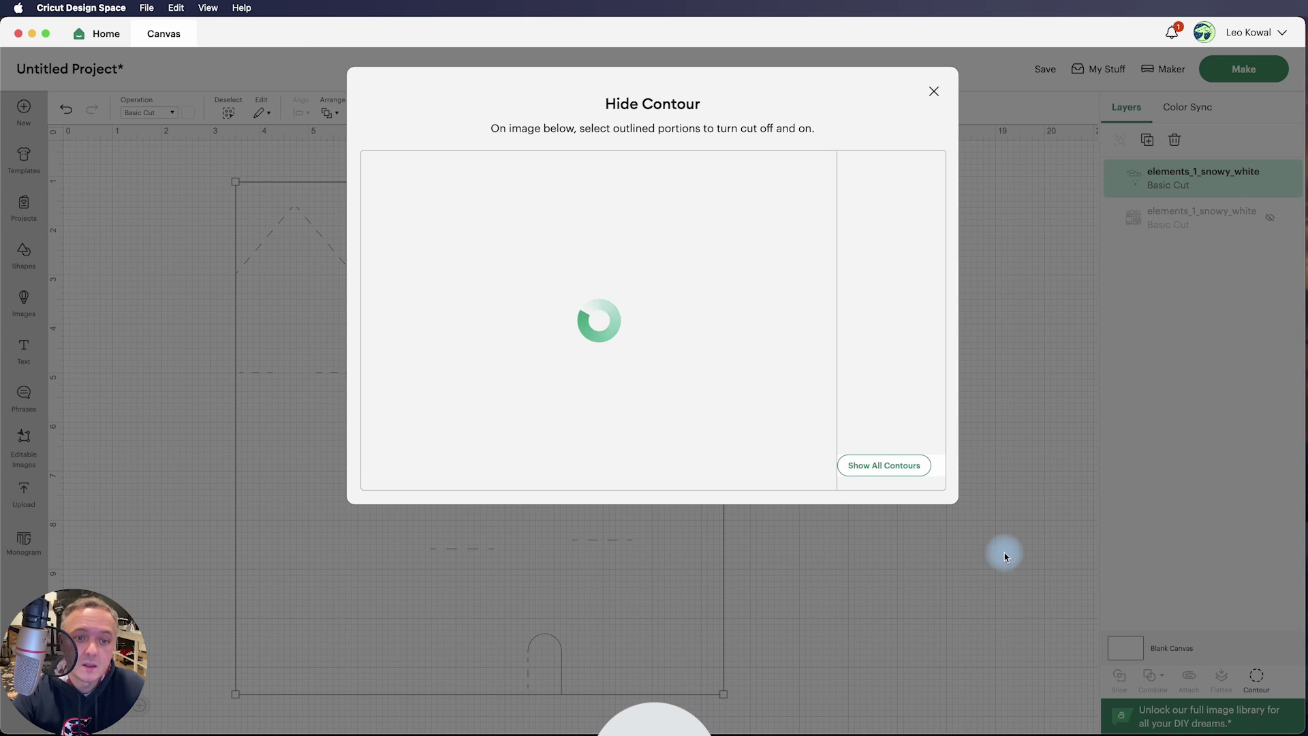
click(440, 447)
click(444, 448)
scroll(613, 435, down, 5)
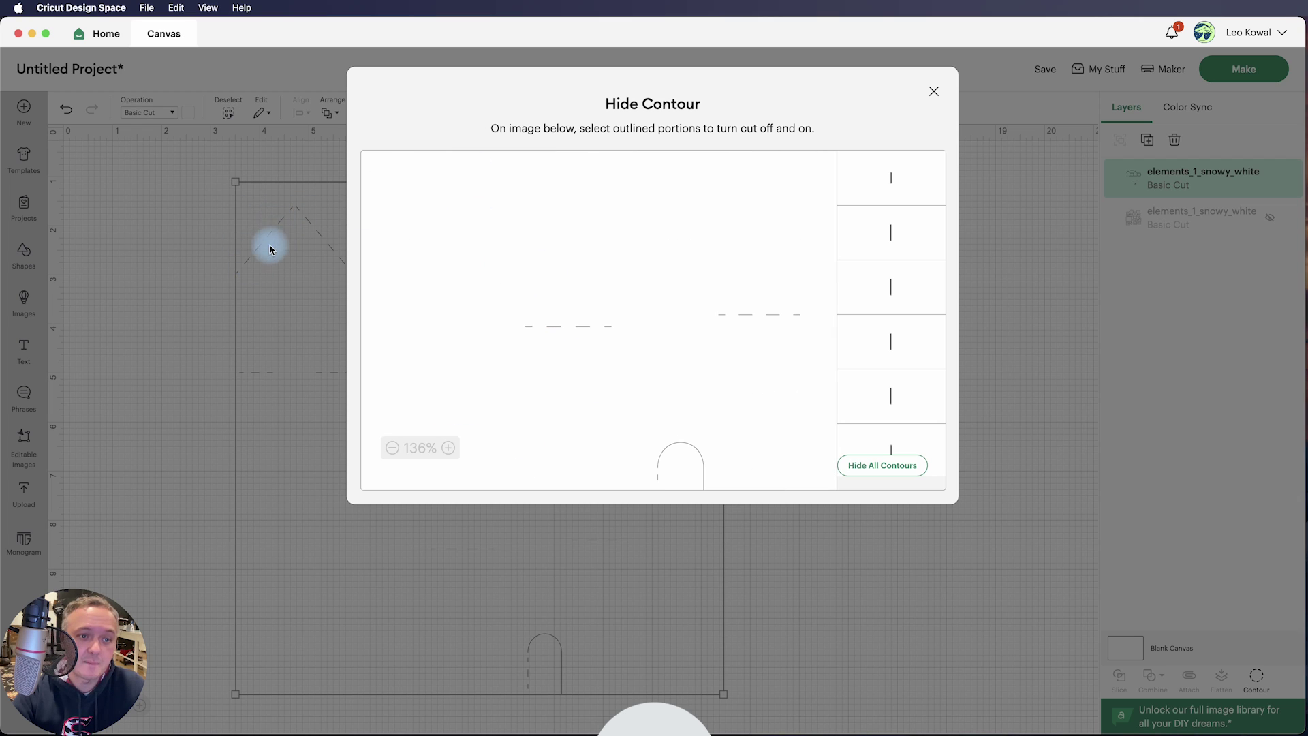
scroll(496, 232, up, 5)
scroll(500, 235, left, 3)
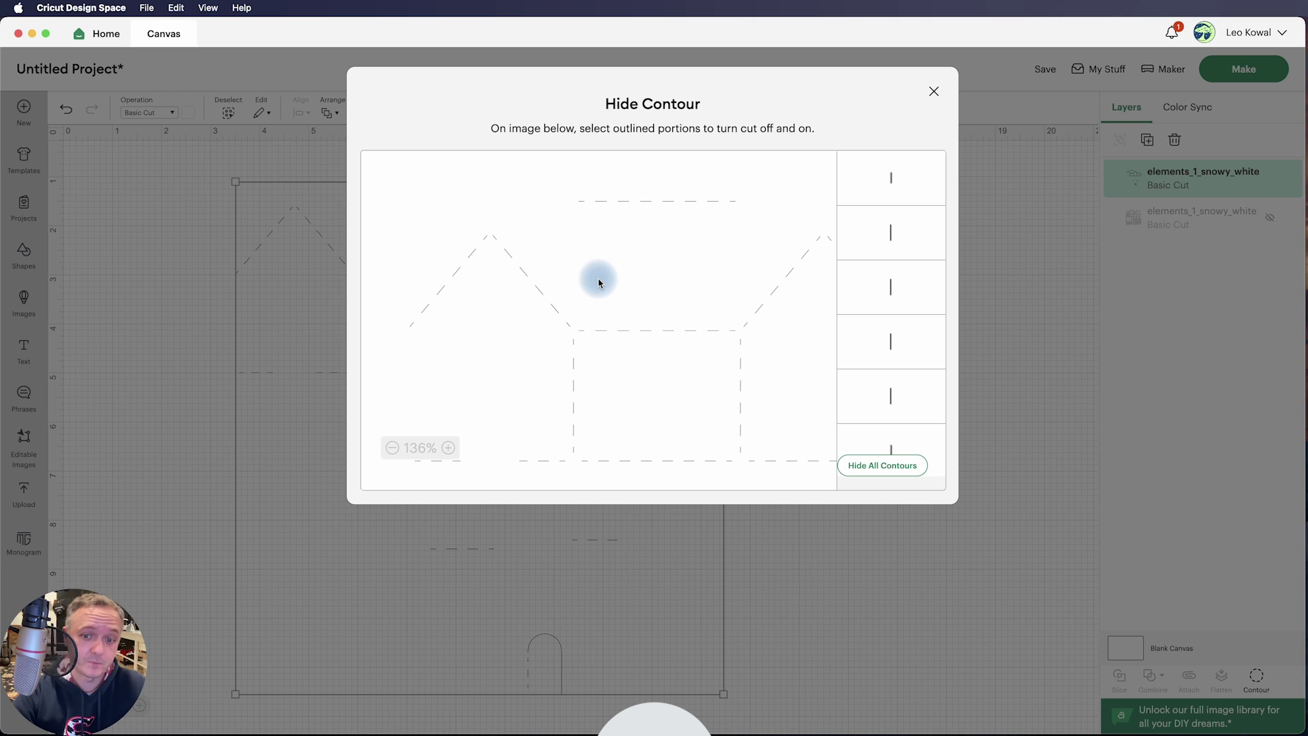
click(932, 92)
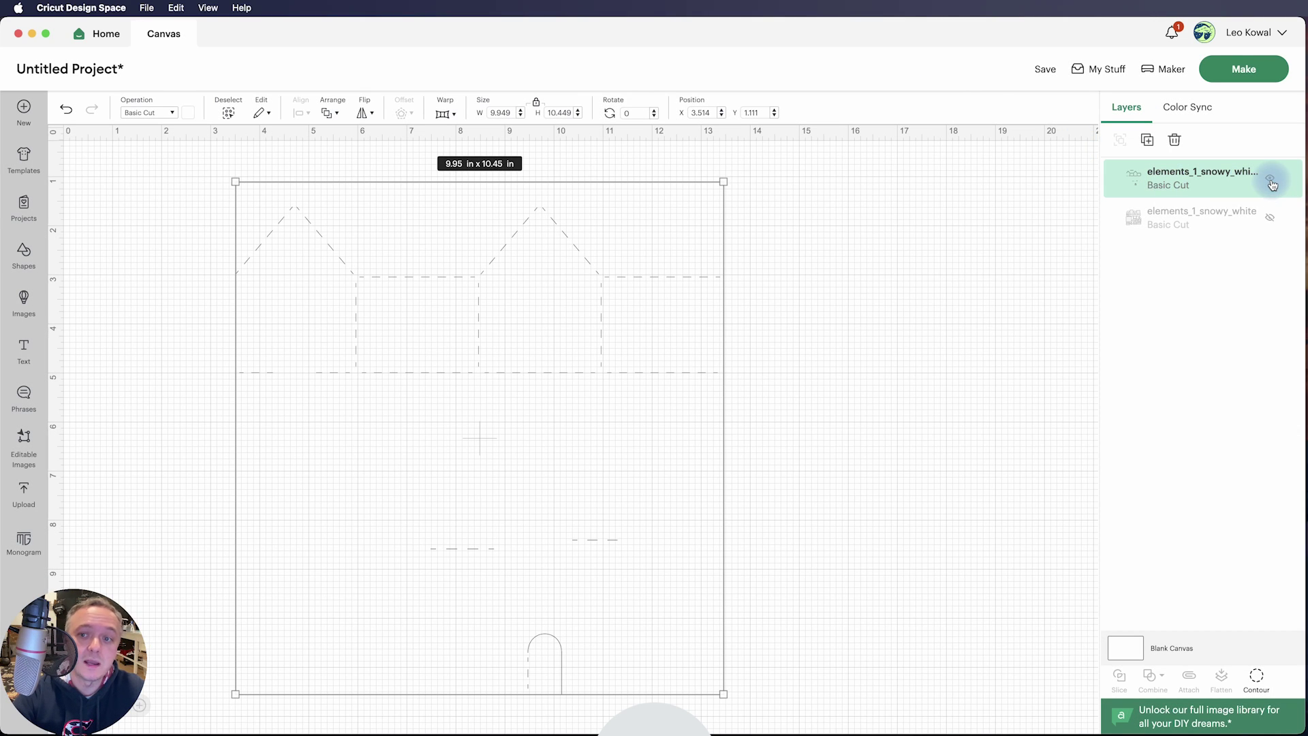
click(1271, 218)
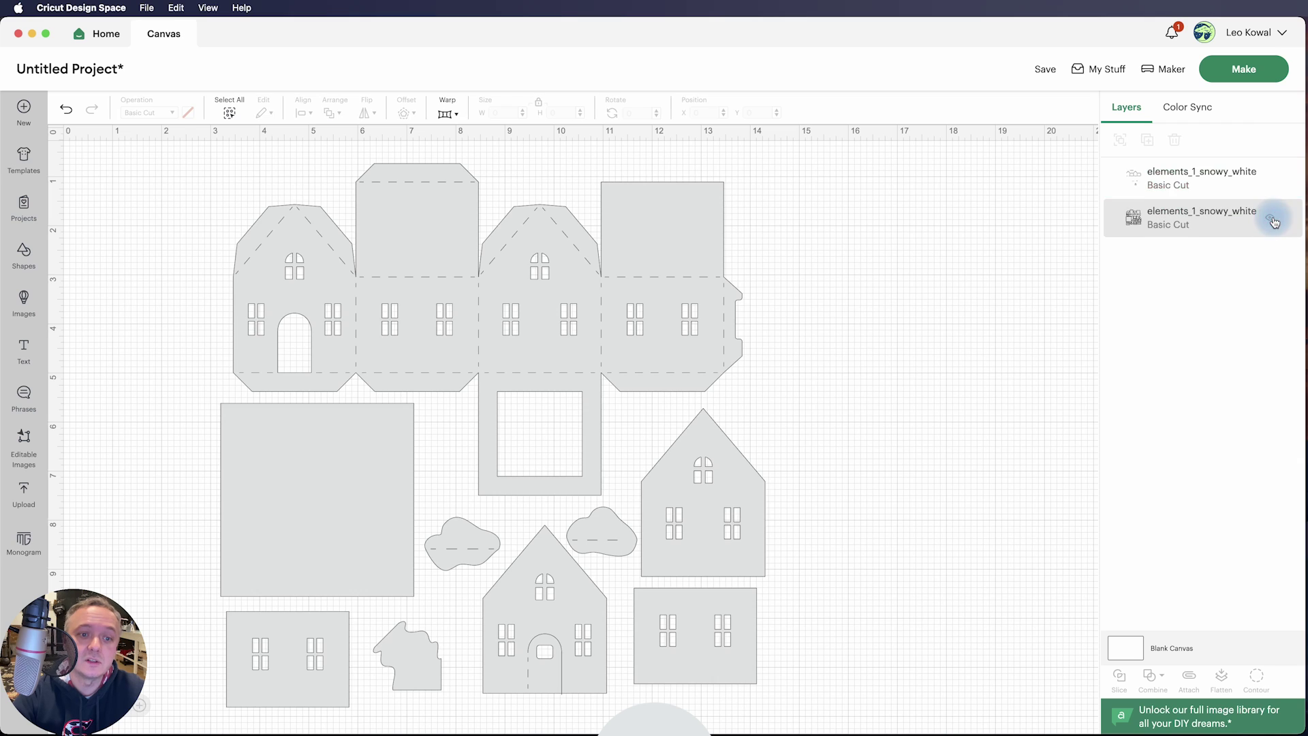
- Hide the score lines, then hide the cut layer's outer contour, arched window and double window panes
click(1269, 178)
click(1170, 218)
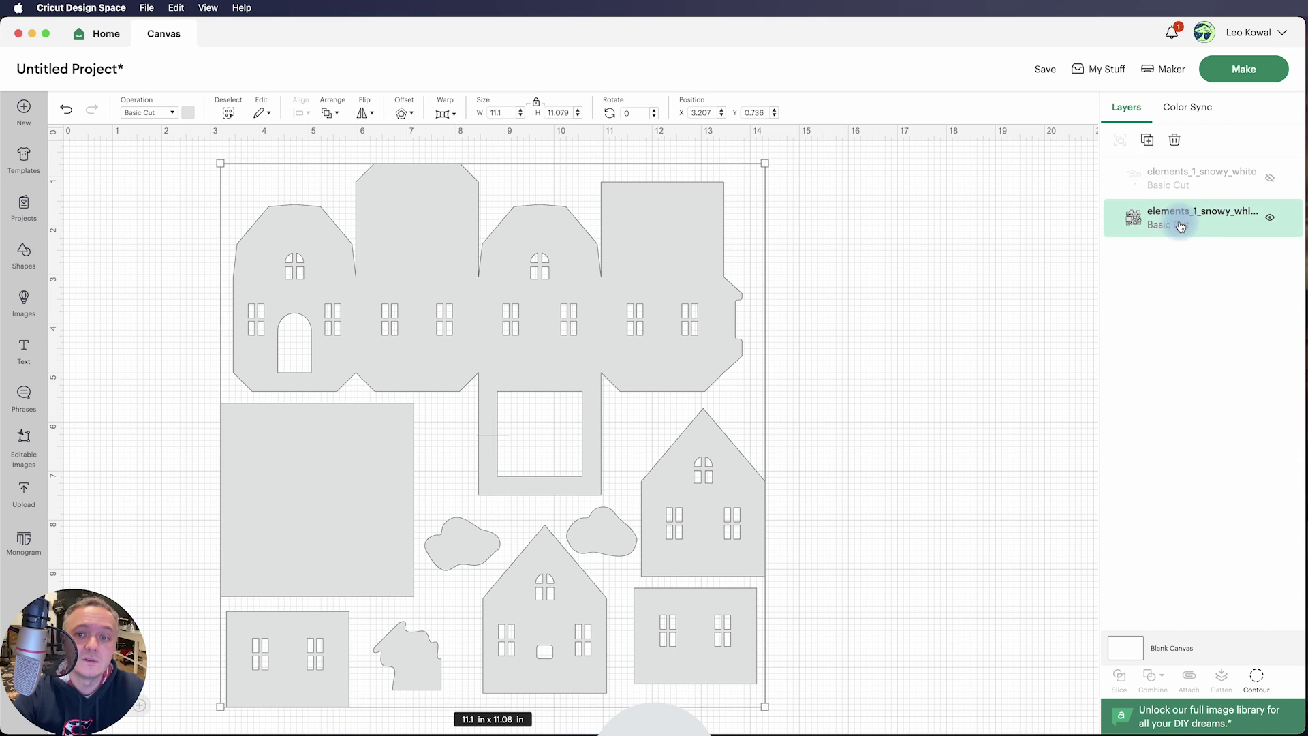
click(1257, 679)
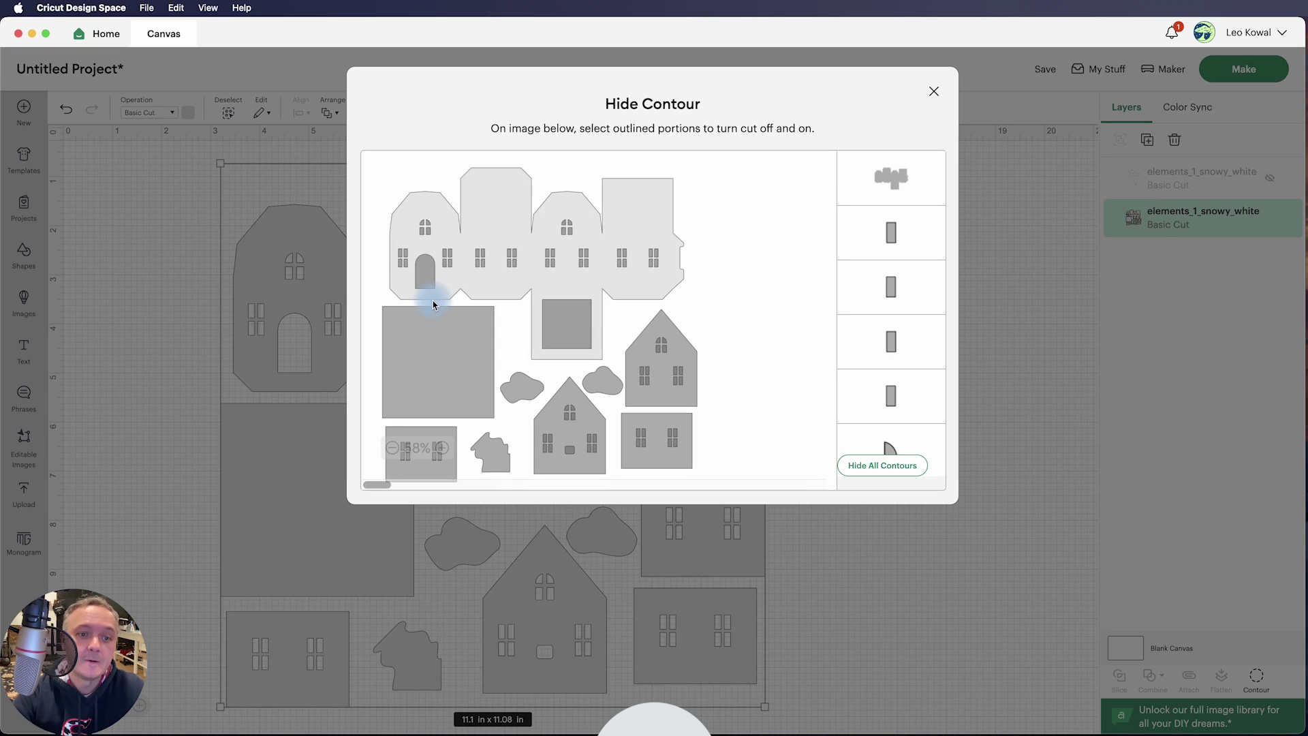
click(442, 225)
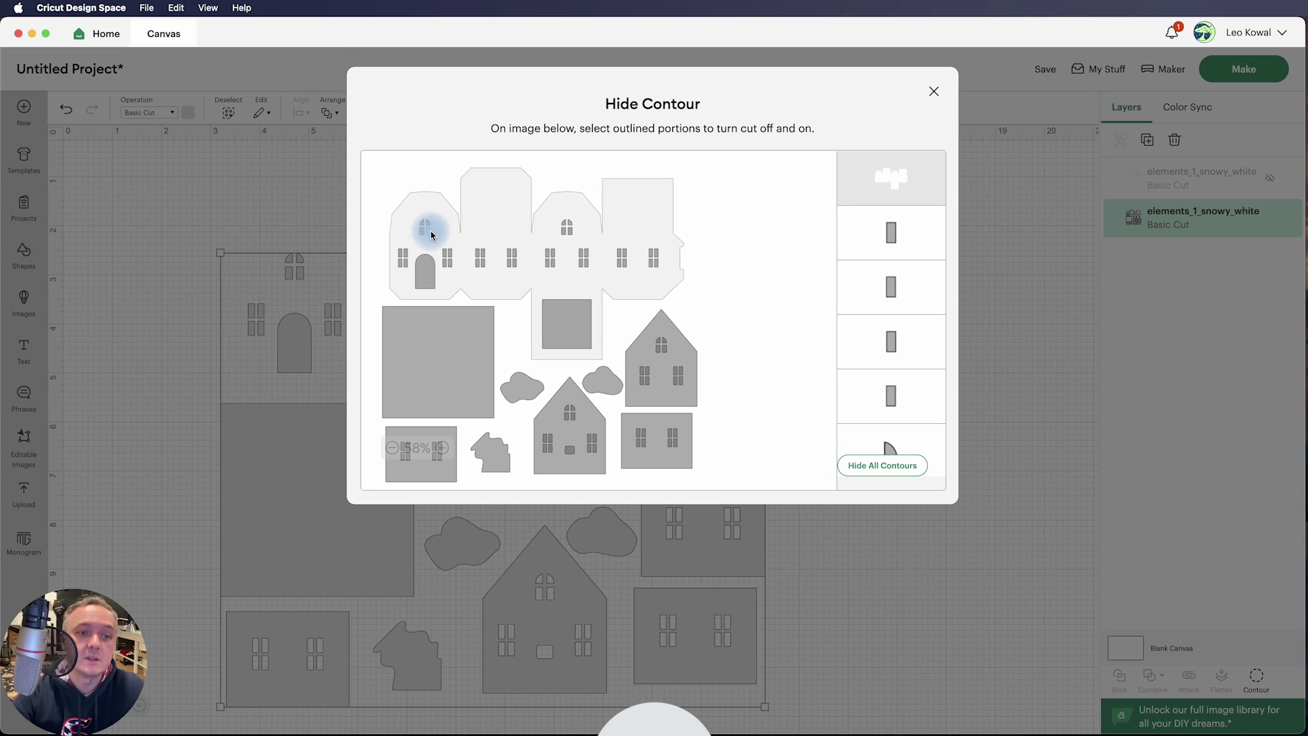
click(425, 227)
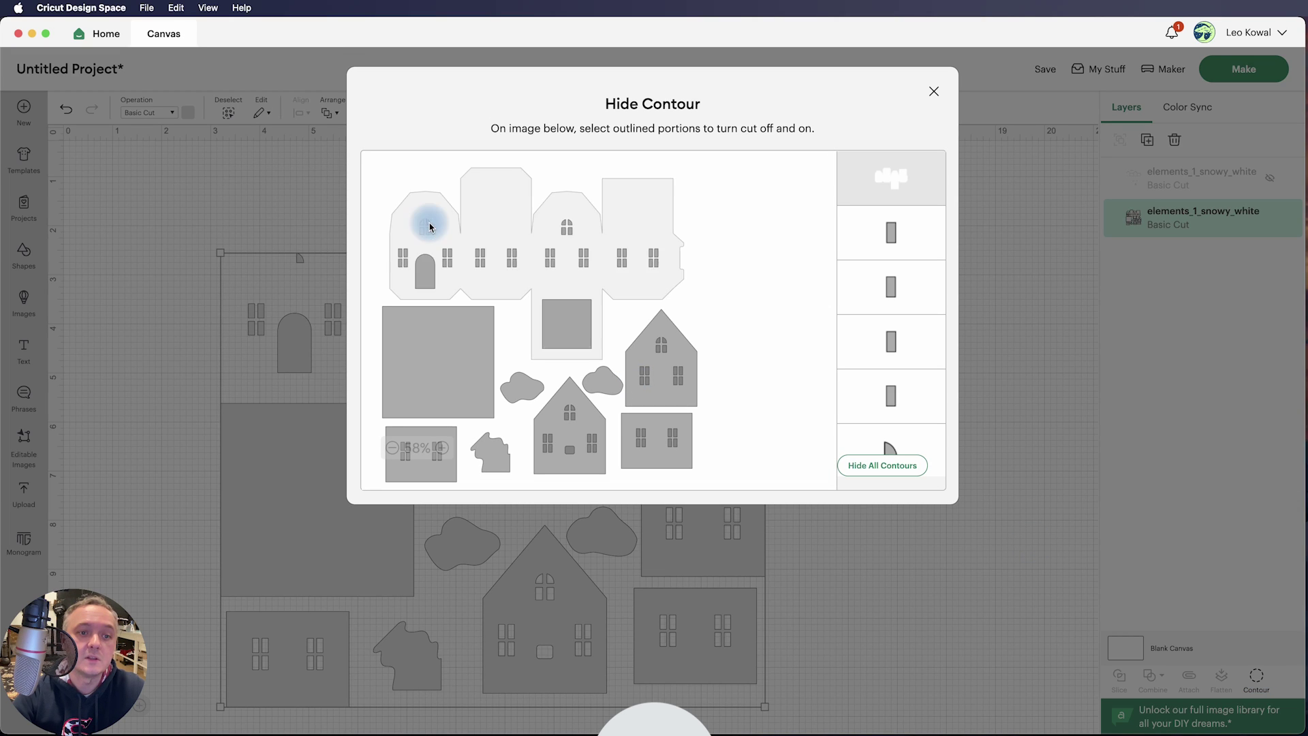
click(406, 253)
click(401, 253)
click(400, 263)
click(406, 263)
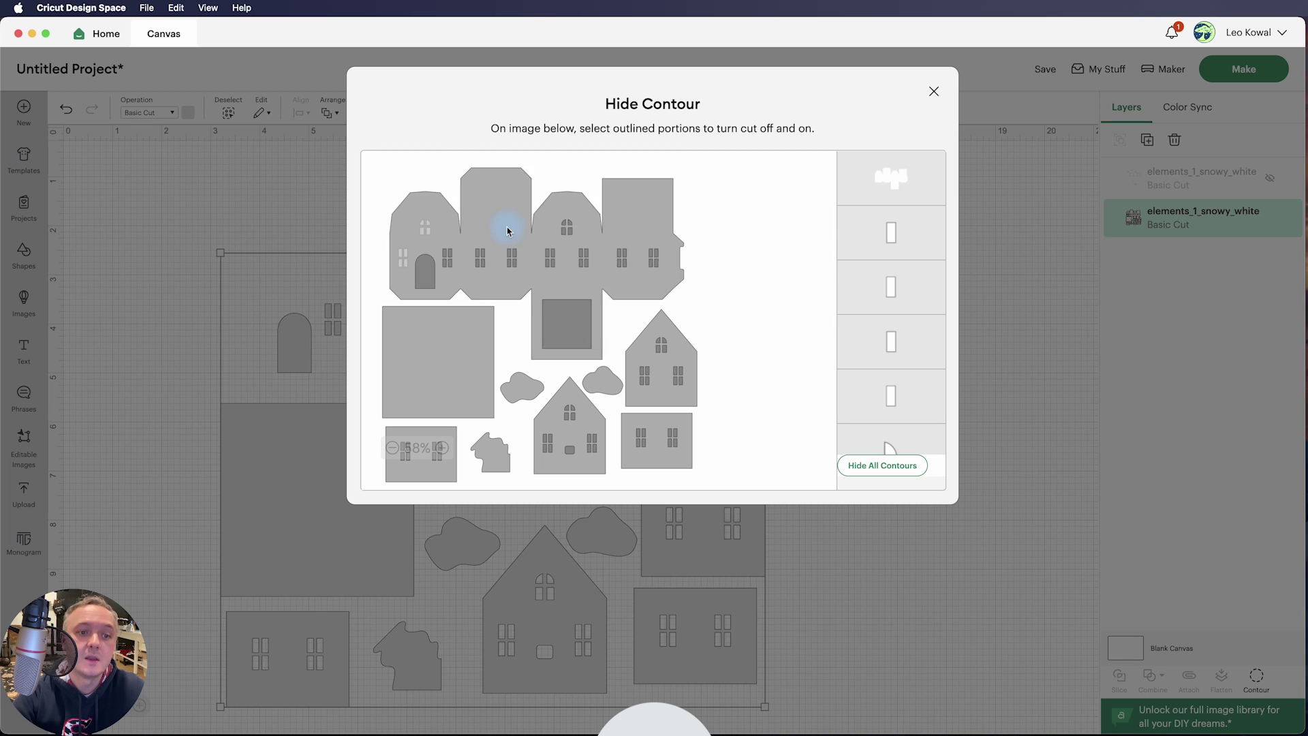
- Move the 11.1 x 9.256 in cut layer up to Y 0
click(934, 91)
click(916, 330)
click(593, 406)
drag(593, 407, 566, 373)
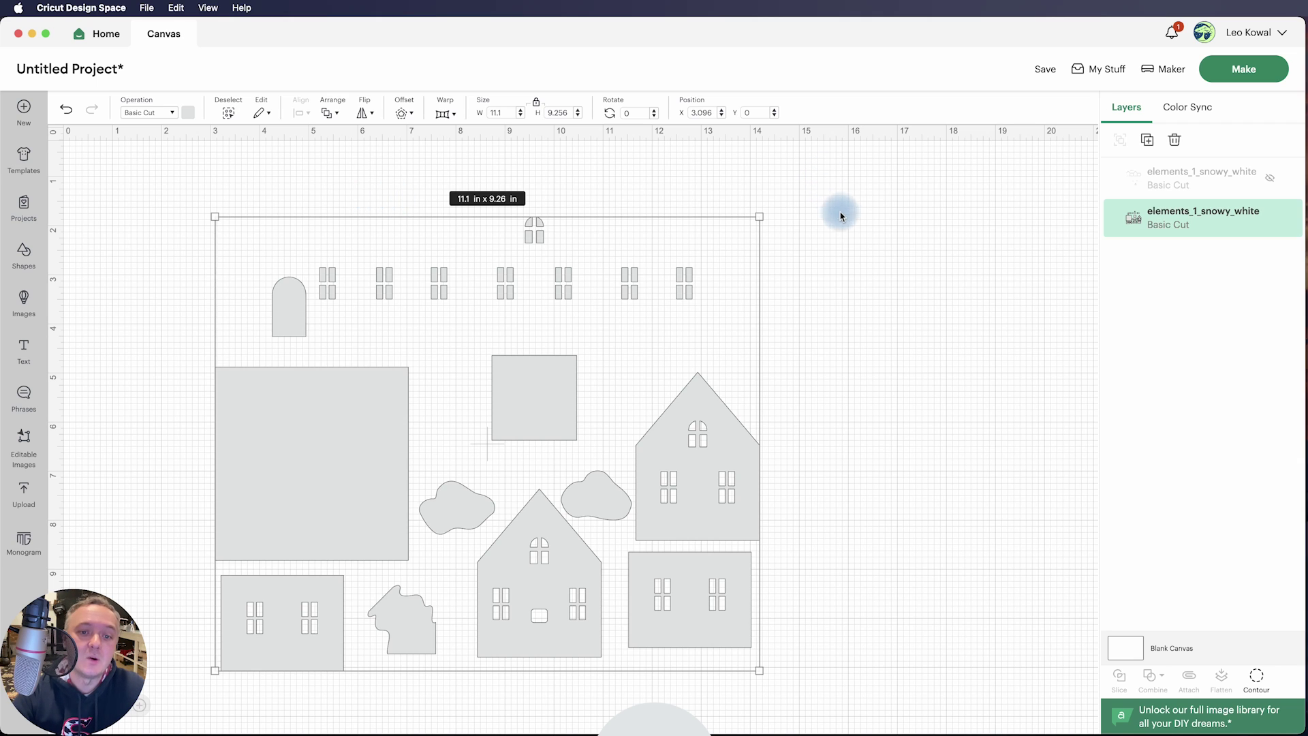
- Set Application Experience to Beta in account Settings and confirm with Done
click(1284, 39)
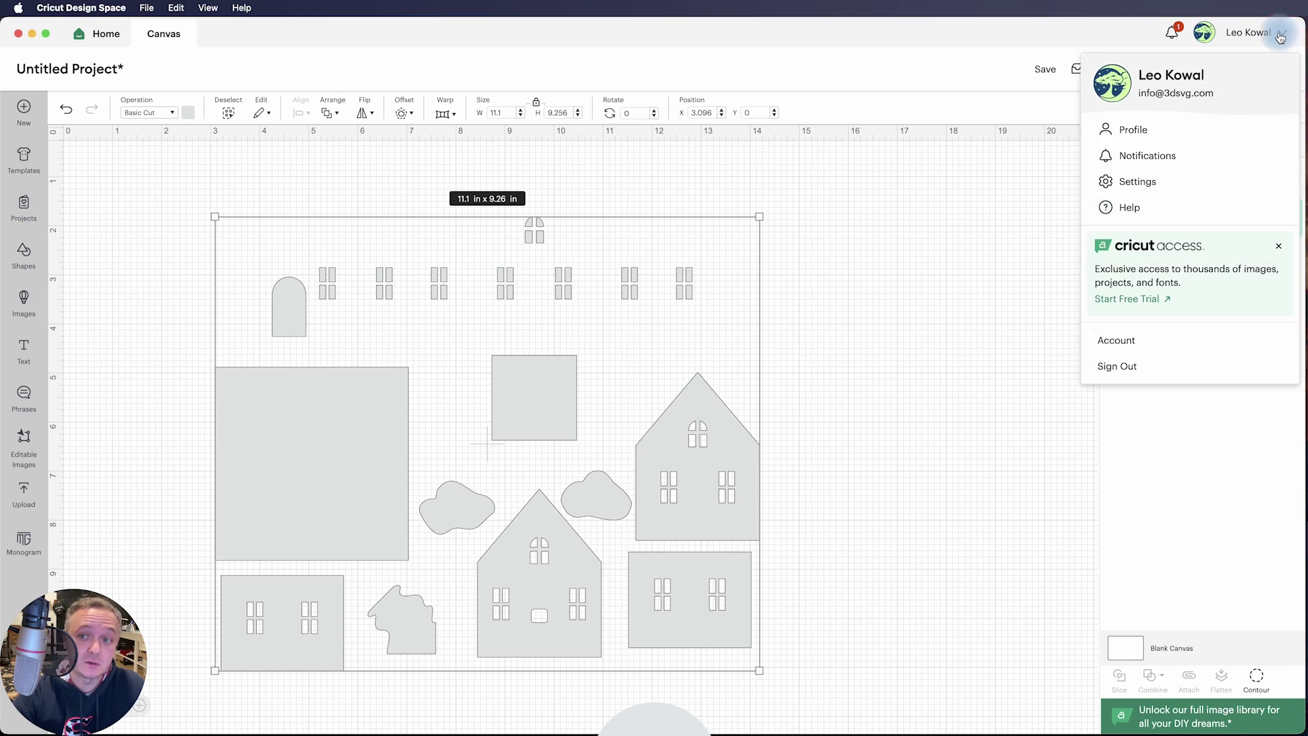
click(1148, 180)
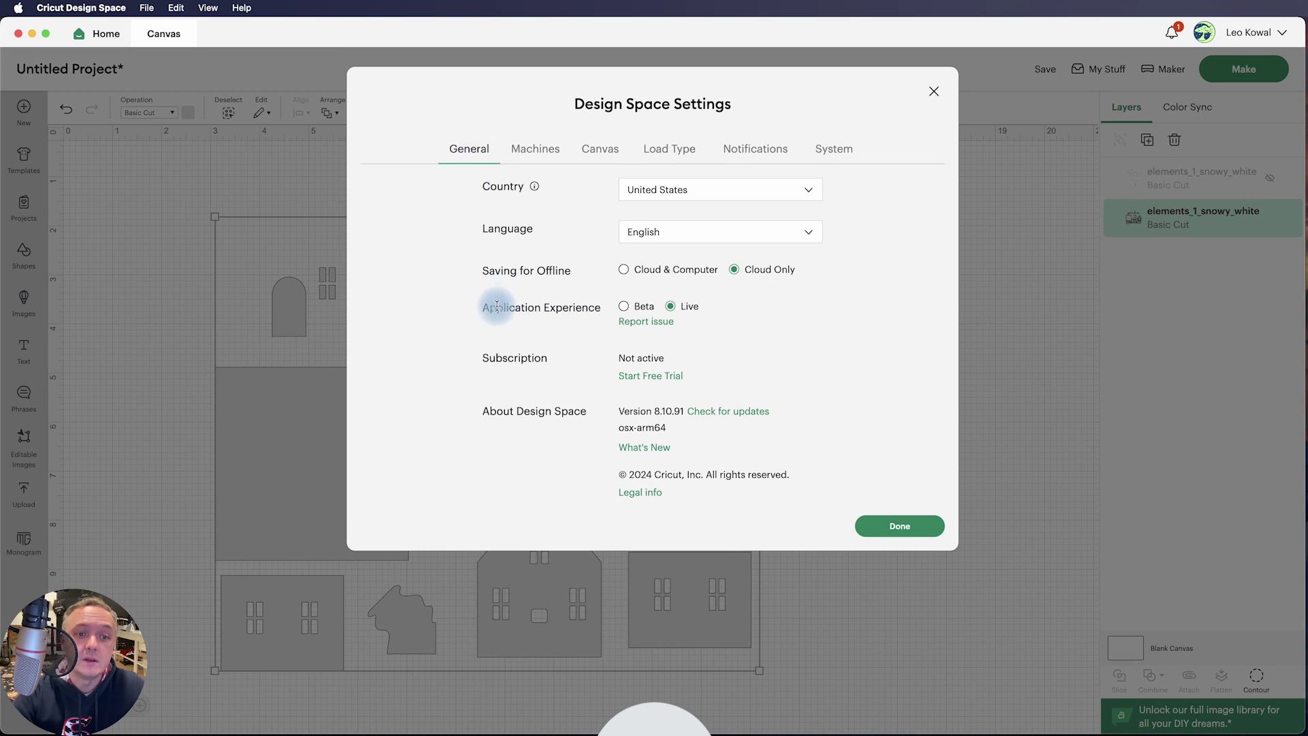
click(622, 307)
click(896, 560)
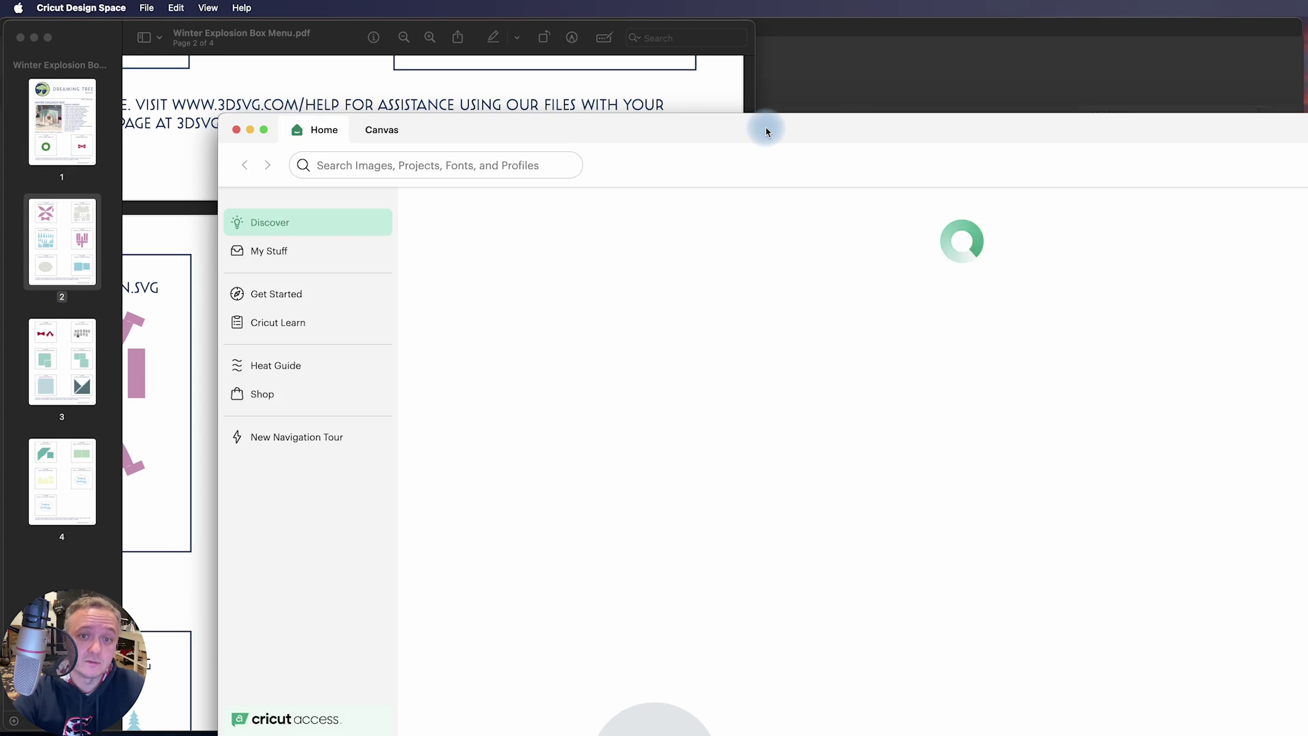
- Maximize the app window and delete the old house design from the canvas
drag(808, 138, 593, 38)
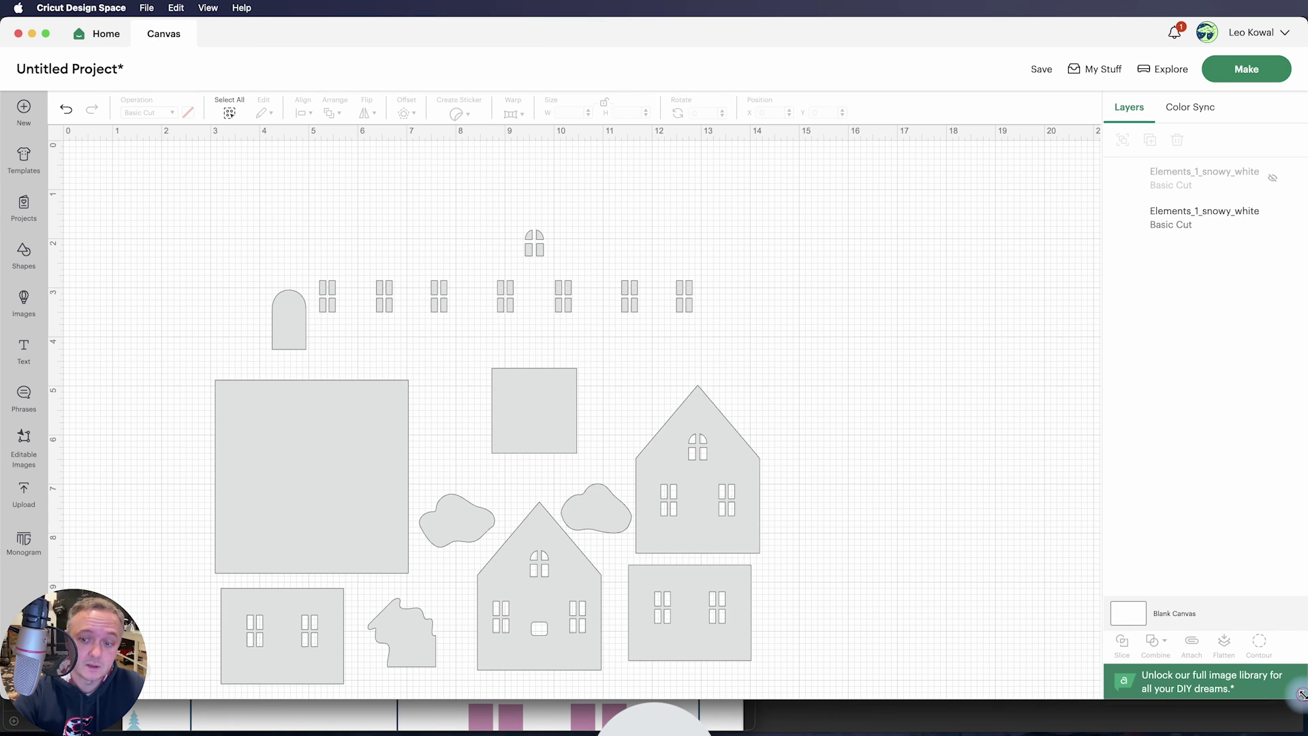
drag(1305, 698, 1301, 725)
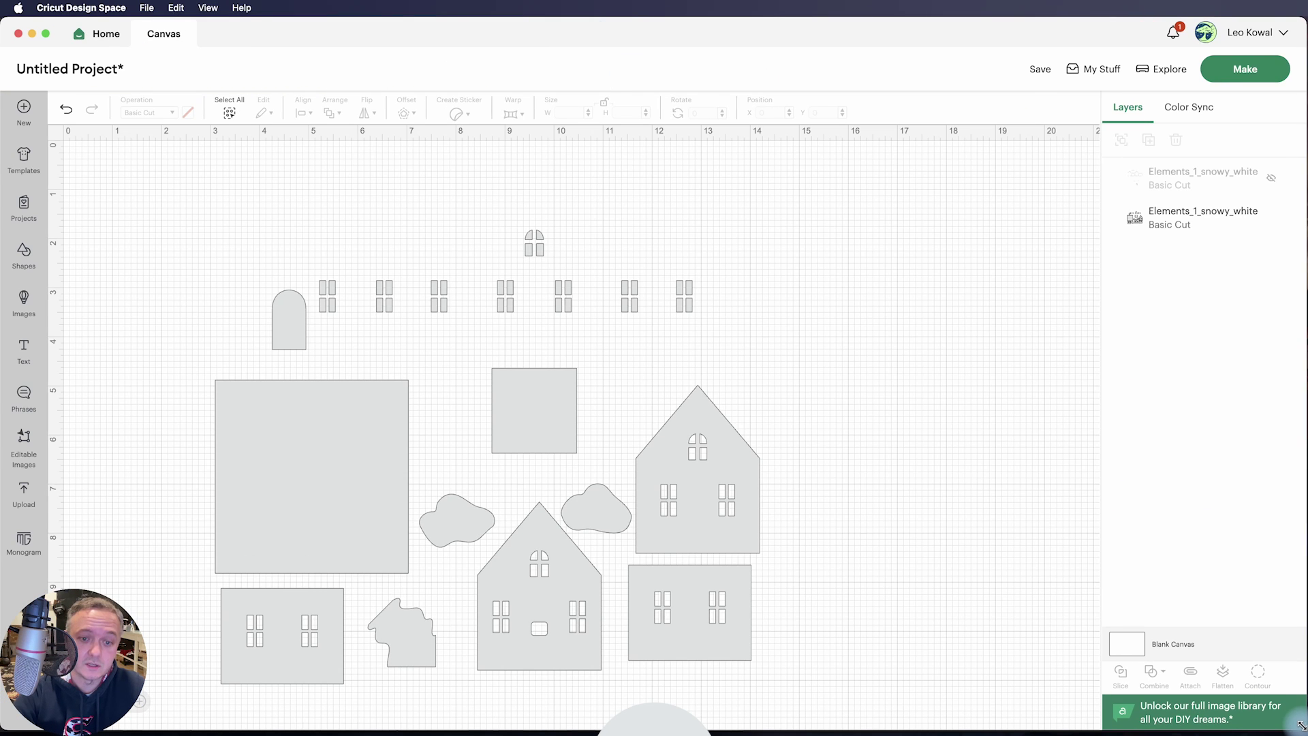
click(747, 509)
key(Delete)
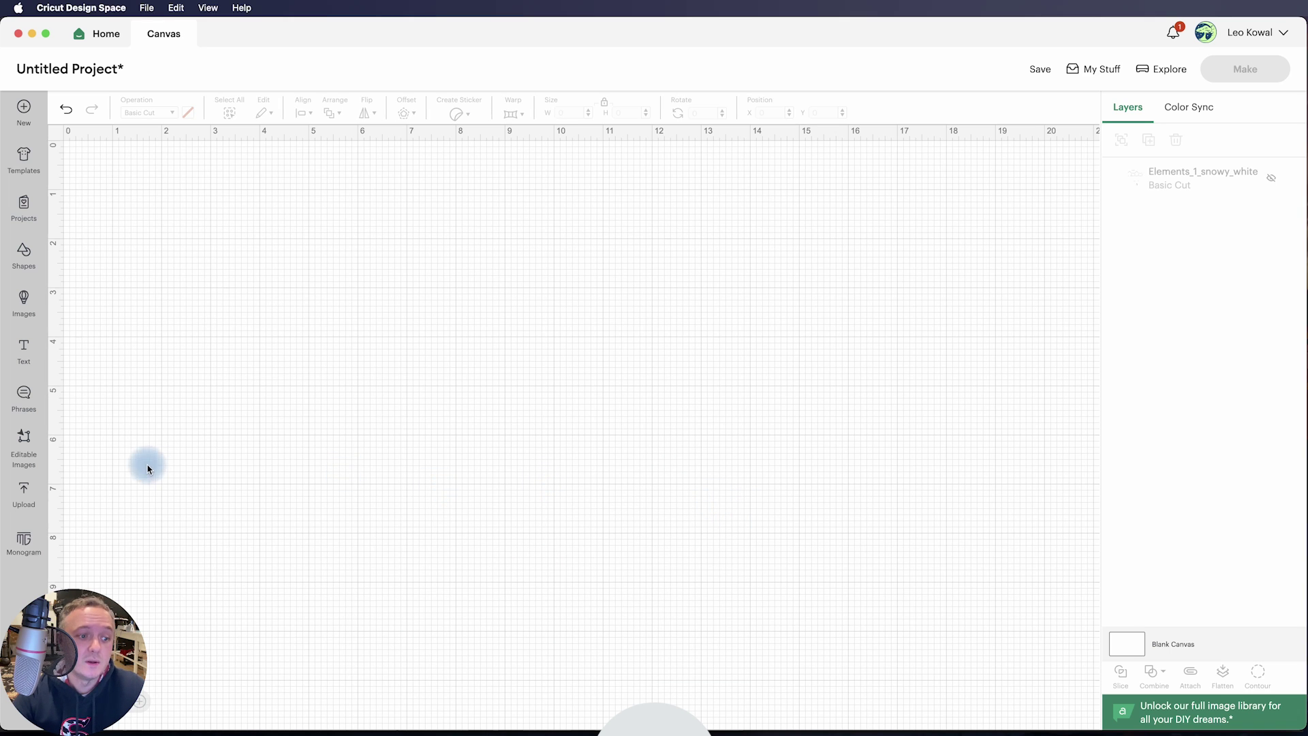
- Add the house set from Recent Uploads to the canvas at 11.1 x 11.08 in
click(23, 494)
click(245, 409)
click(1247, 709)
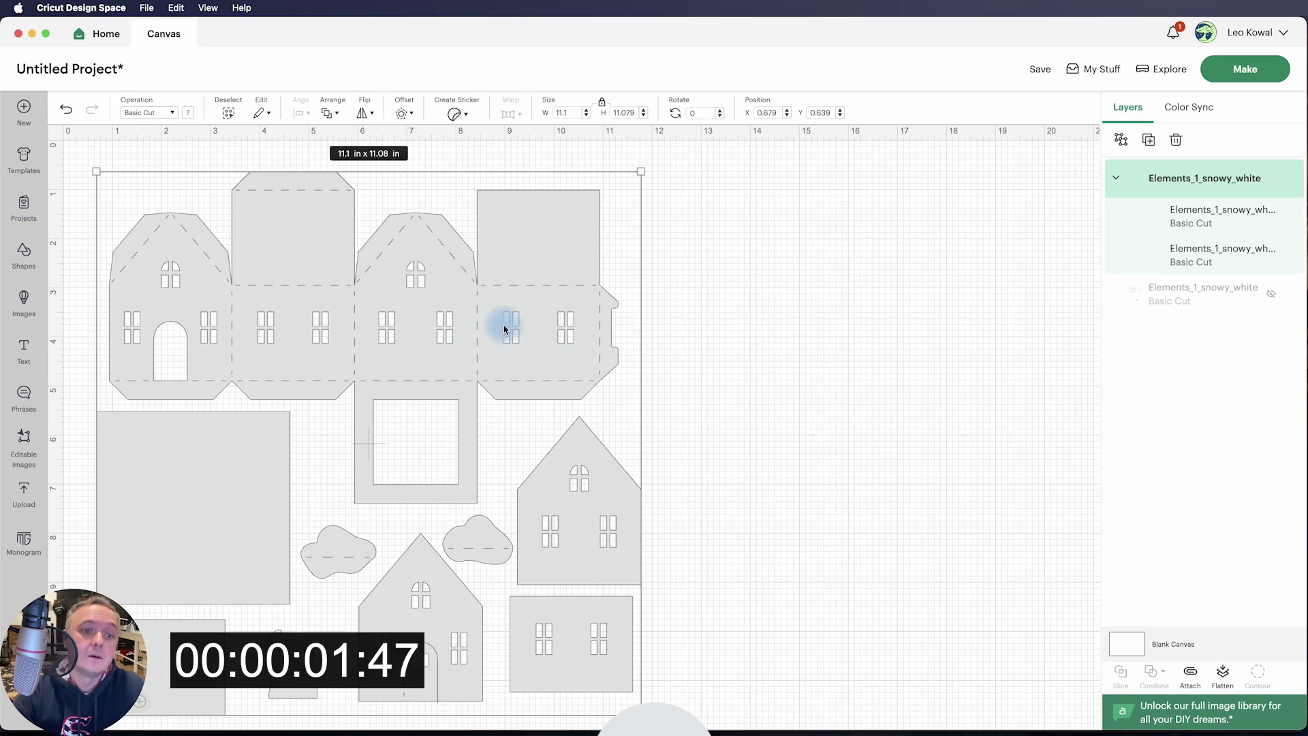
- Nudge the house set up and right, then ungroup it into layers
drag(502, 327, 517, 306)
right_click(512, 301)
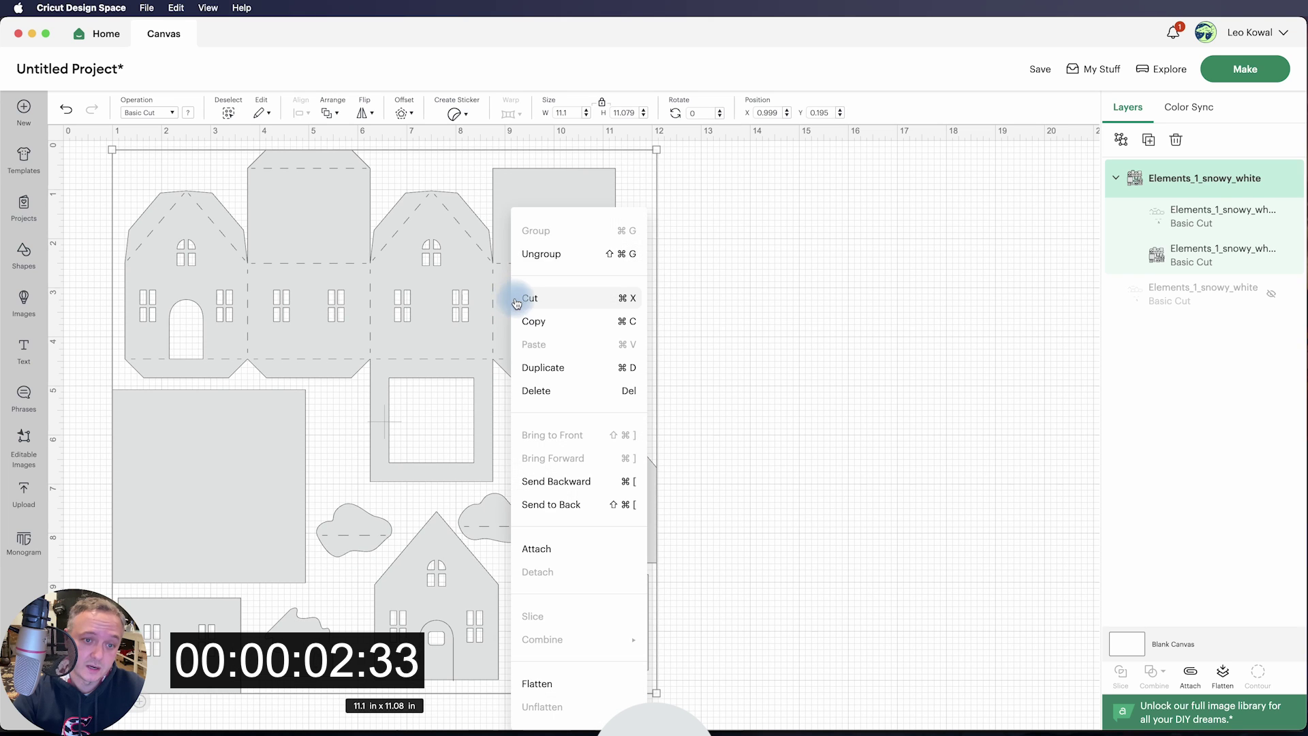
click(534, 254)
- Delete the hidden third layer, hide the filled pieces layer, and select the score-line layer
click(935, 295)
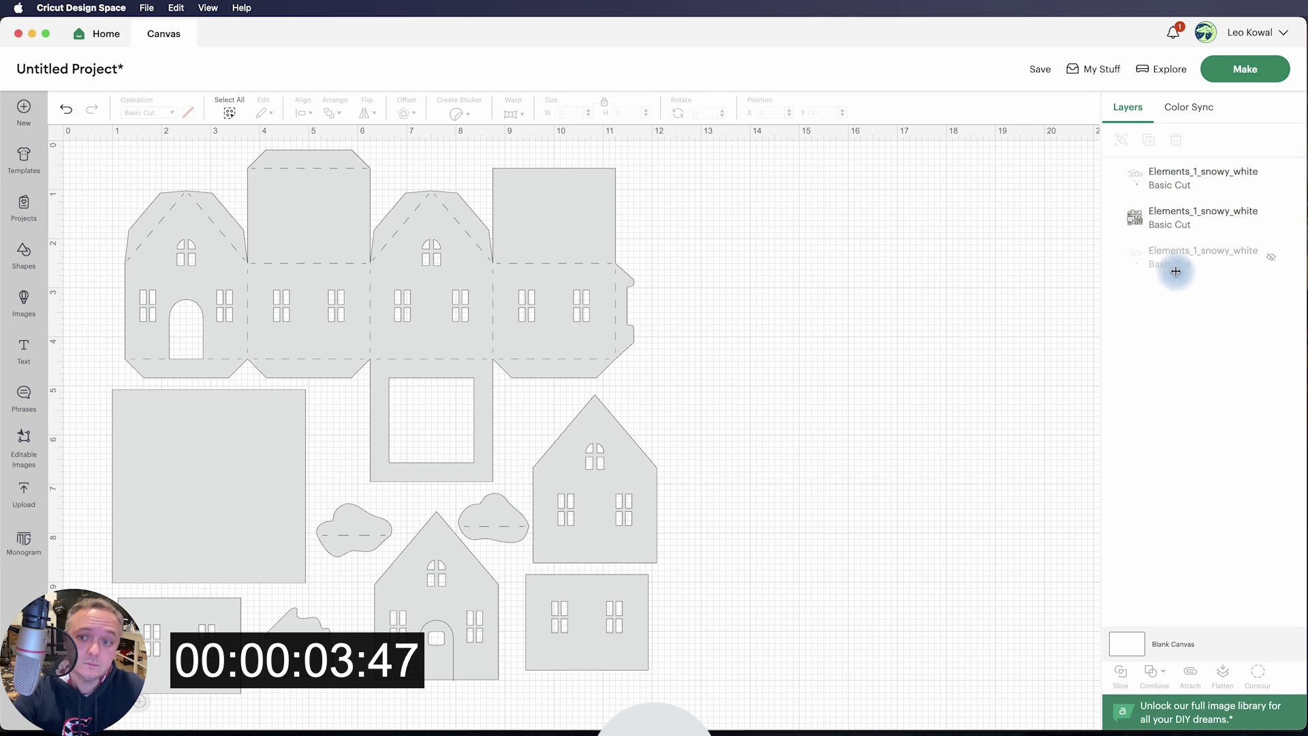
click(1217, 271)
key(Delete)
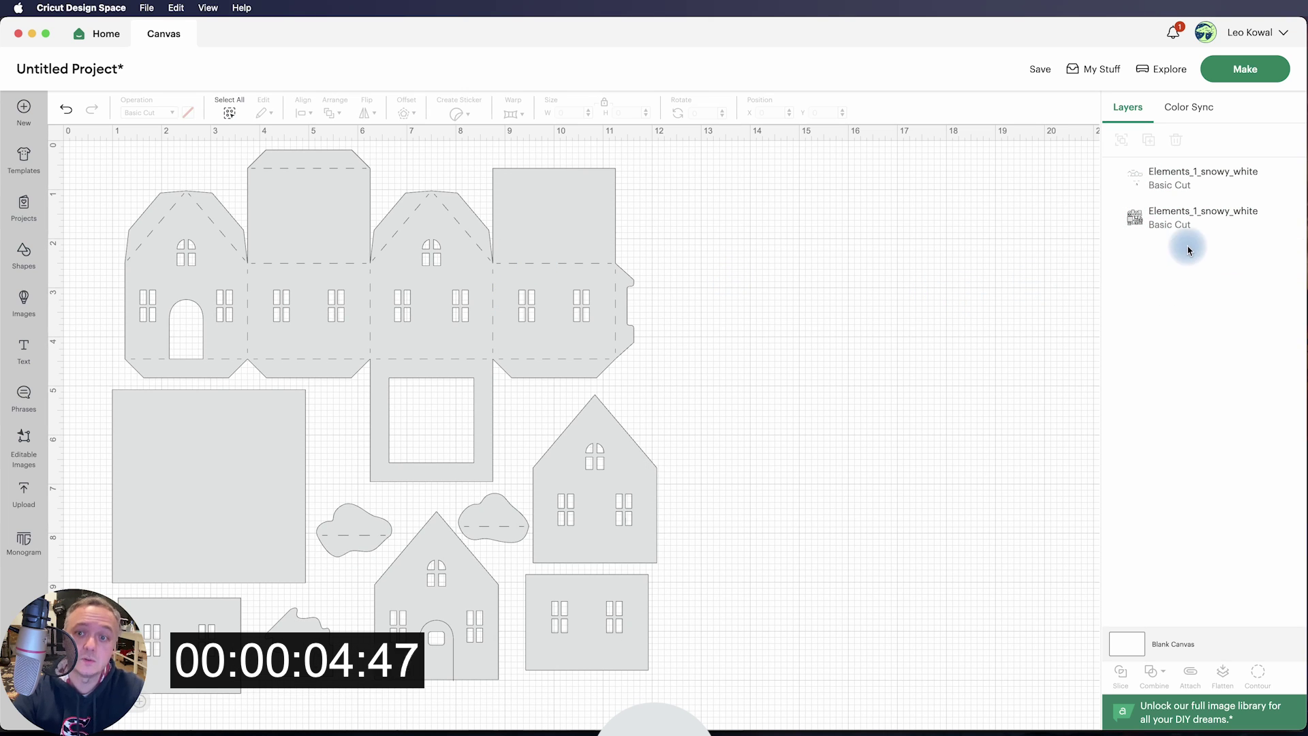
click(1173, 181)
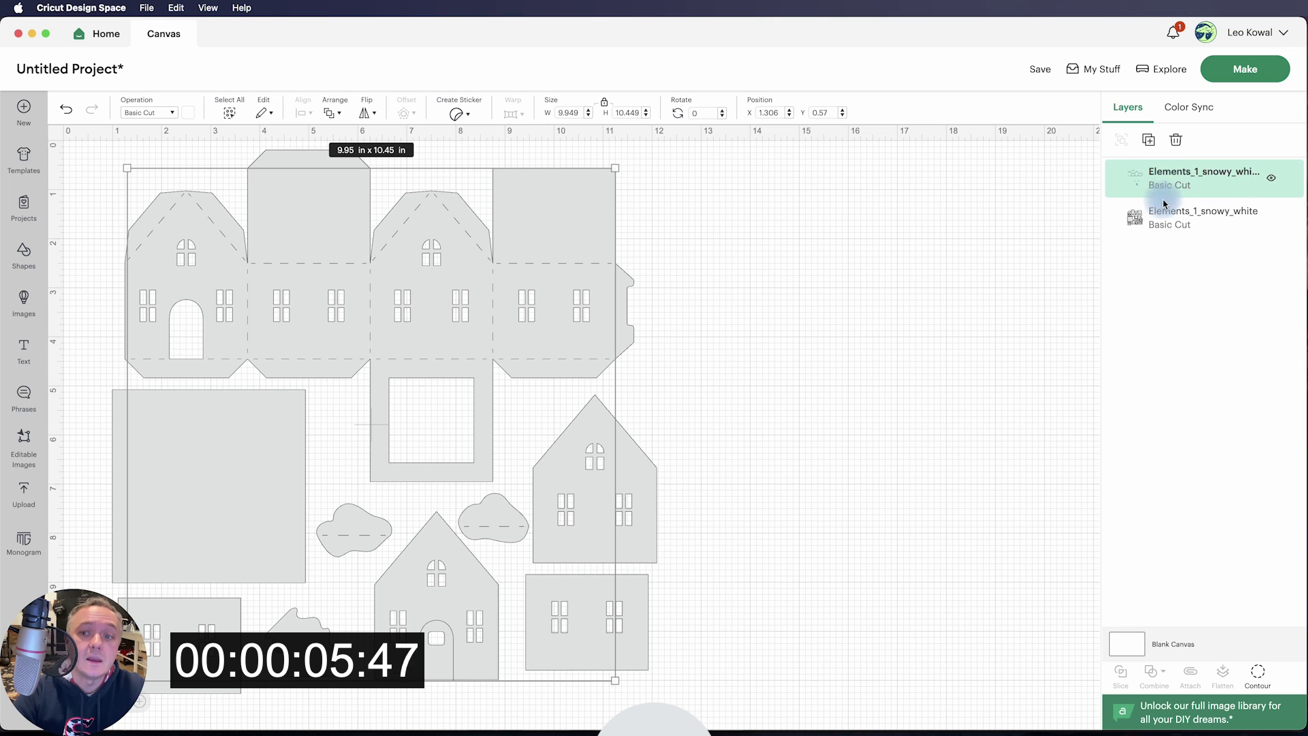
click(1275, 223)
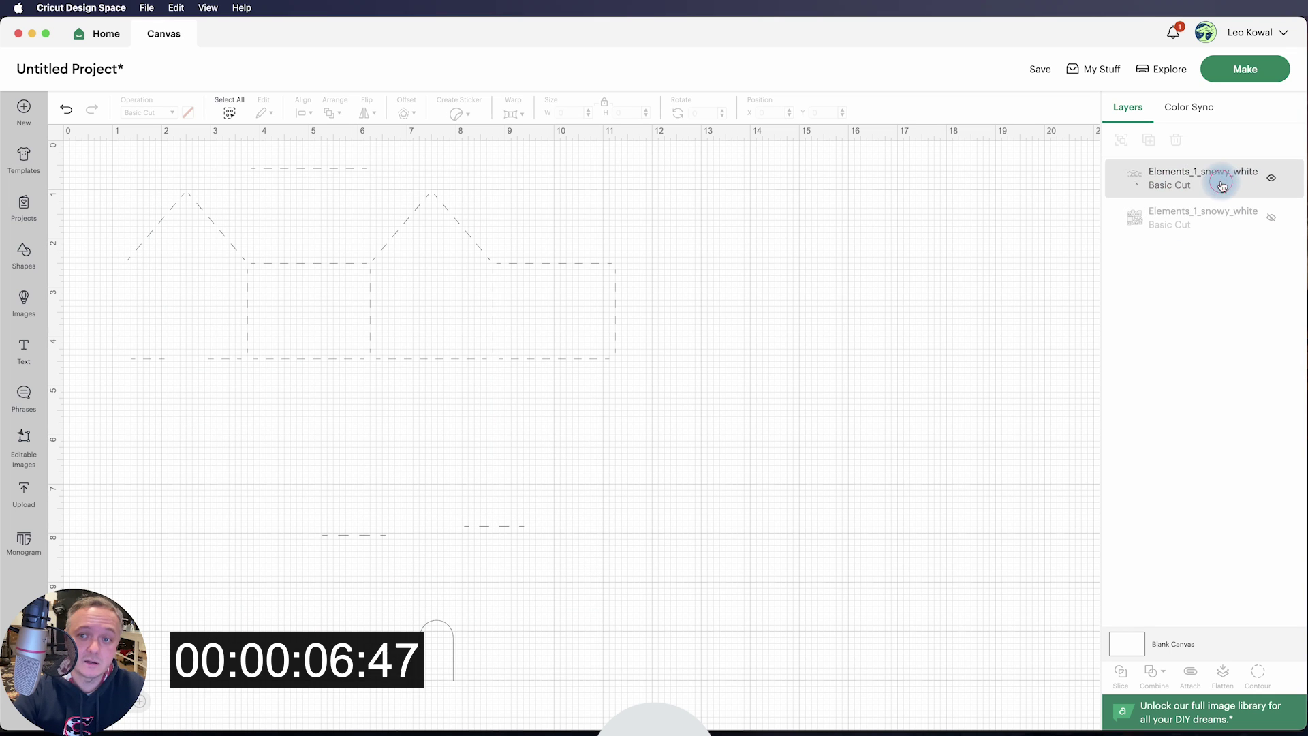
click(1191, 191)
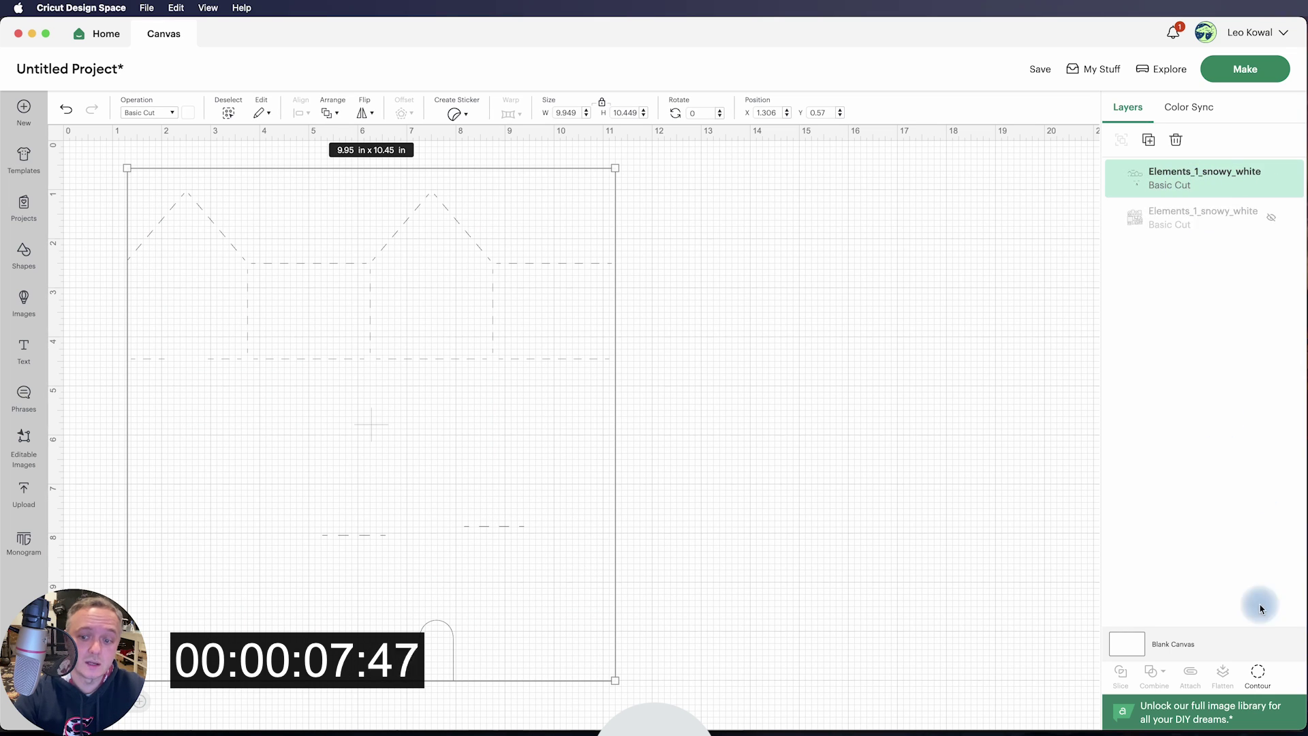
- Hide a stray score dash and the bottom arch, shrinking the score layer to 9.95 x 3.89 in
click(1258, 676)
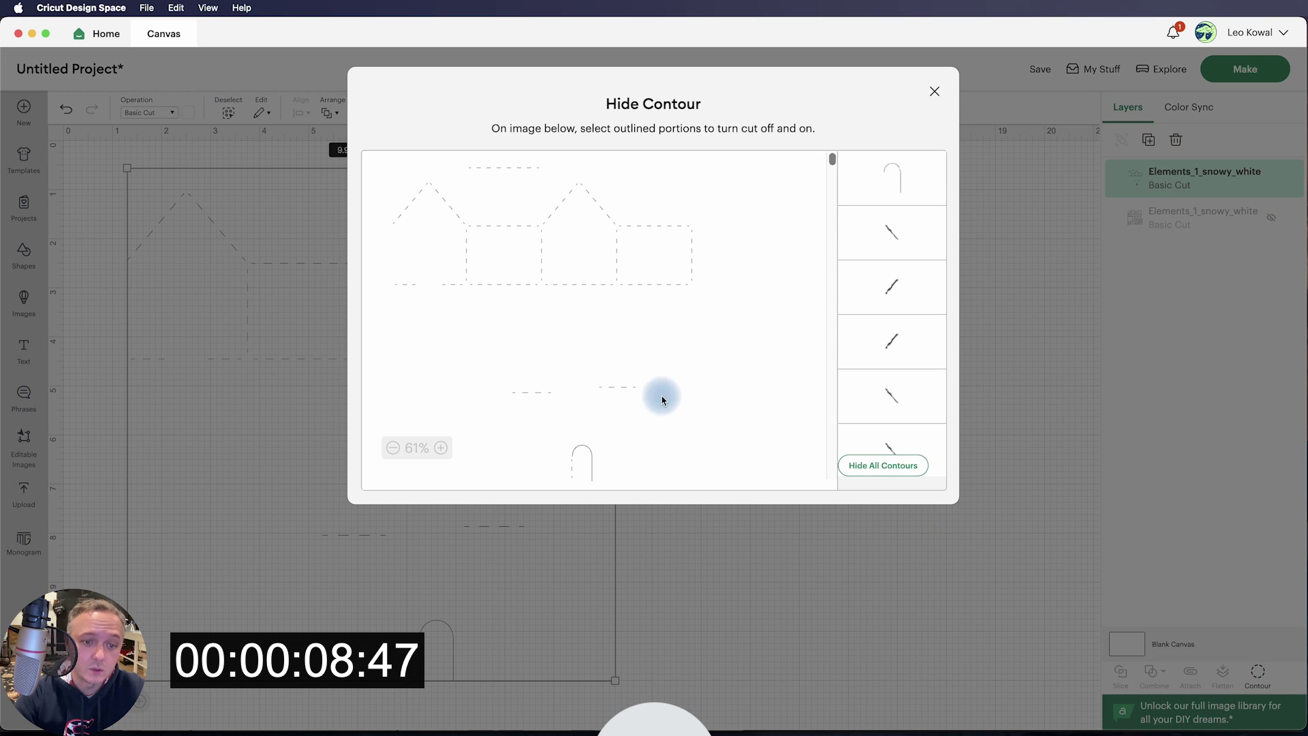
click(441, 449)
scroll(482, 438, down, 5)
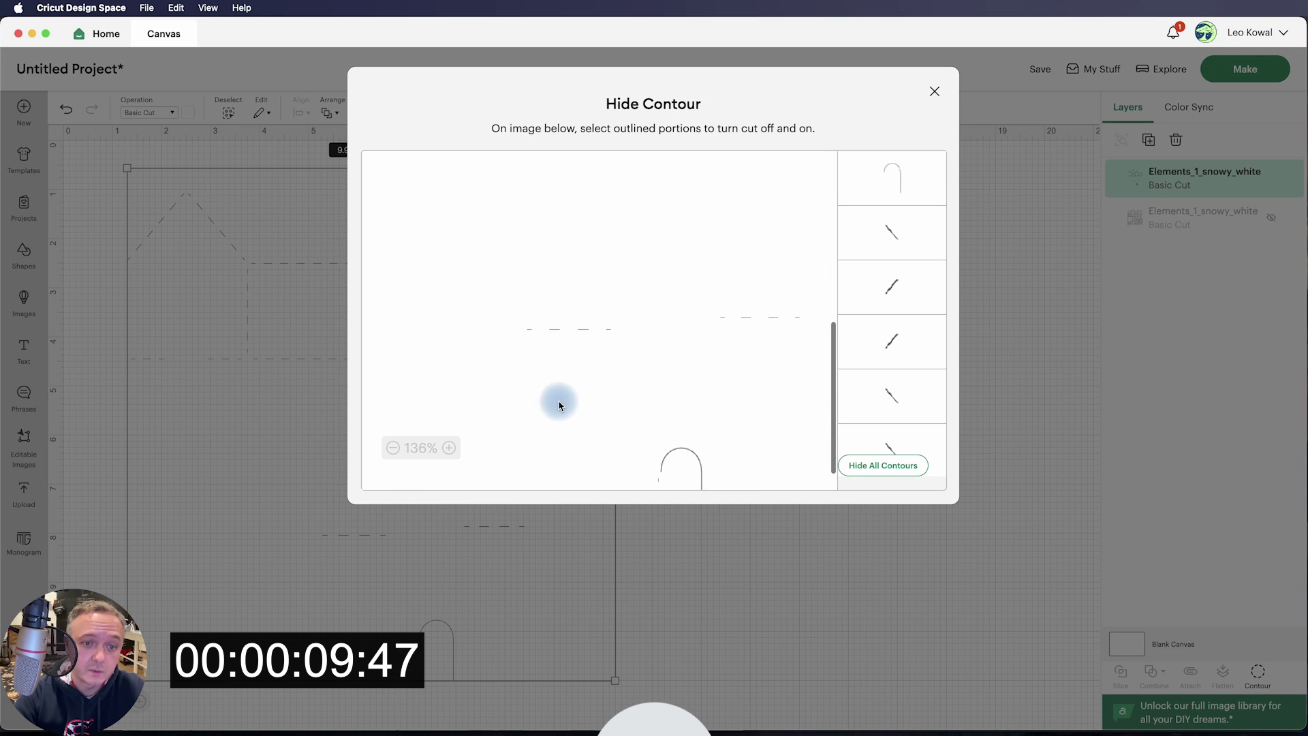
click(553, 331)
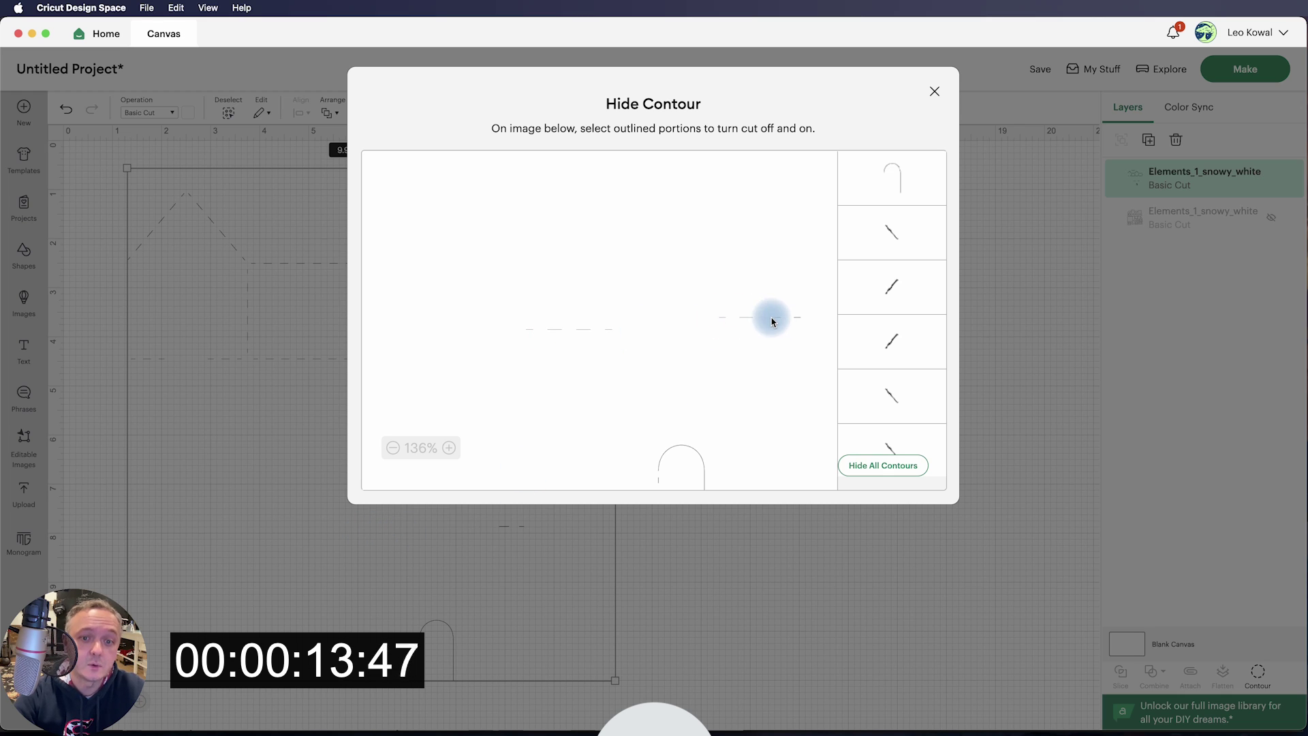
scroll(769, 341, down, 1)
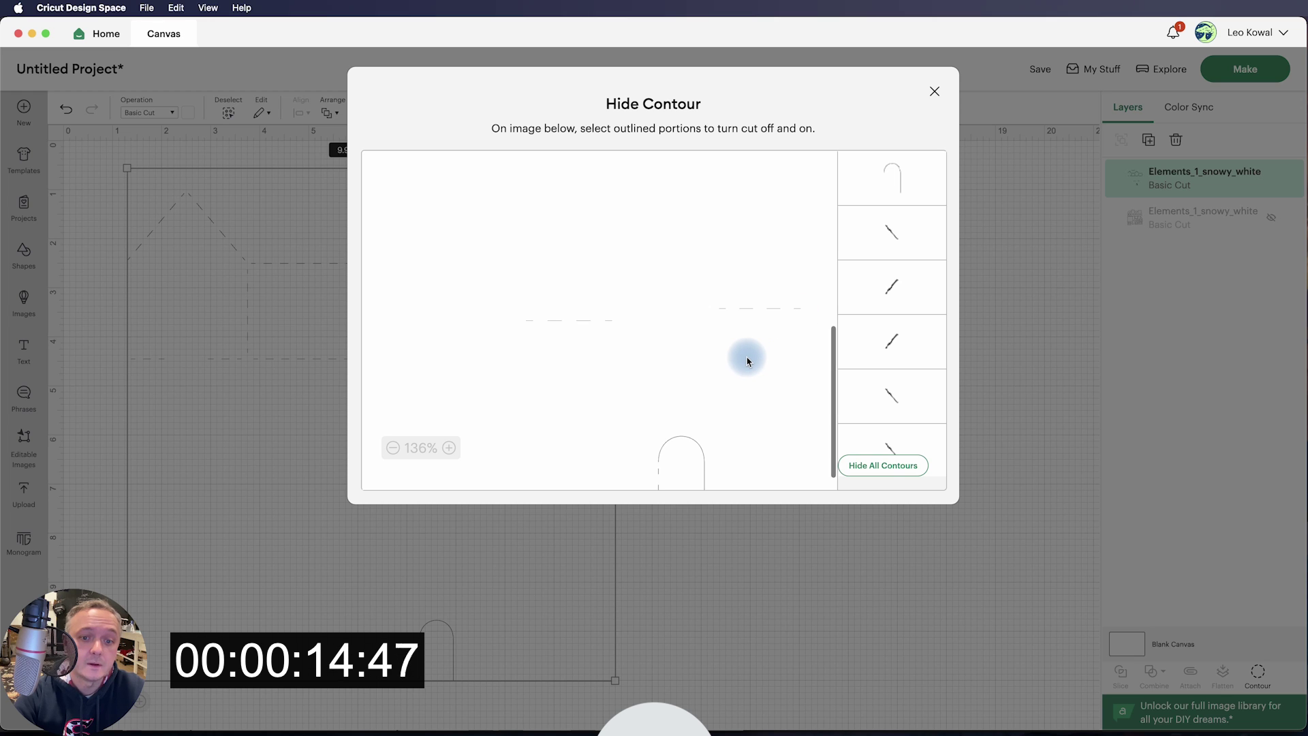
click(393, 447)
click(393, 447)
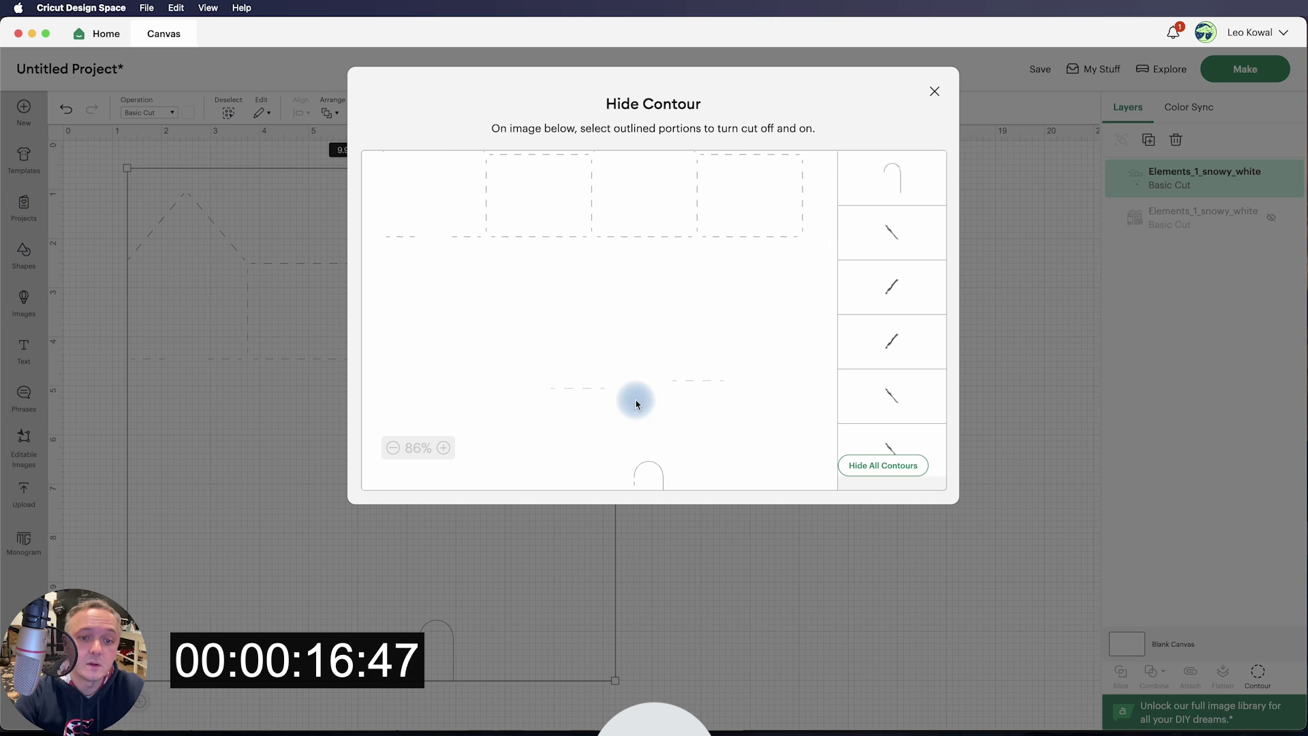
click(638, 471)
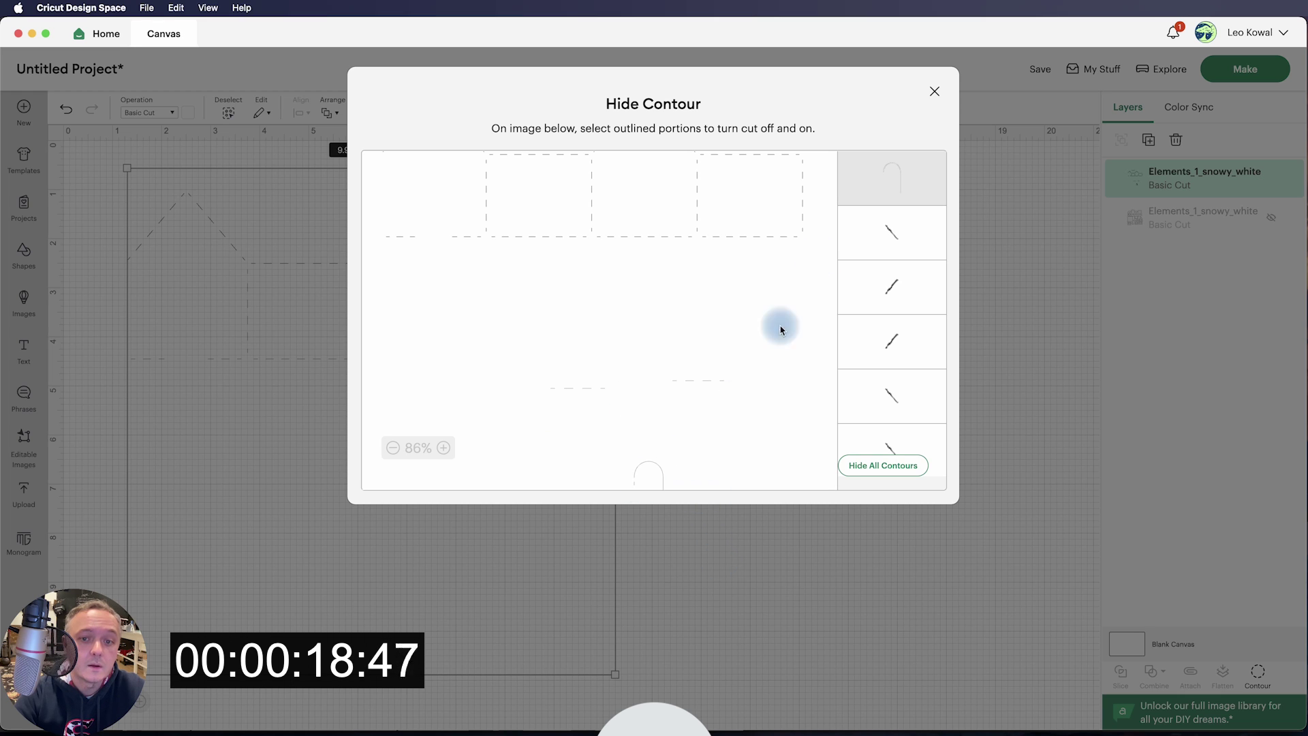
click(934, 91)
click(1262, 675)
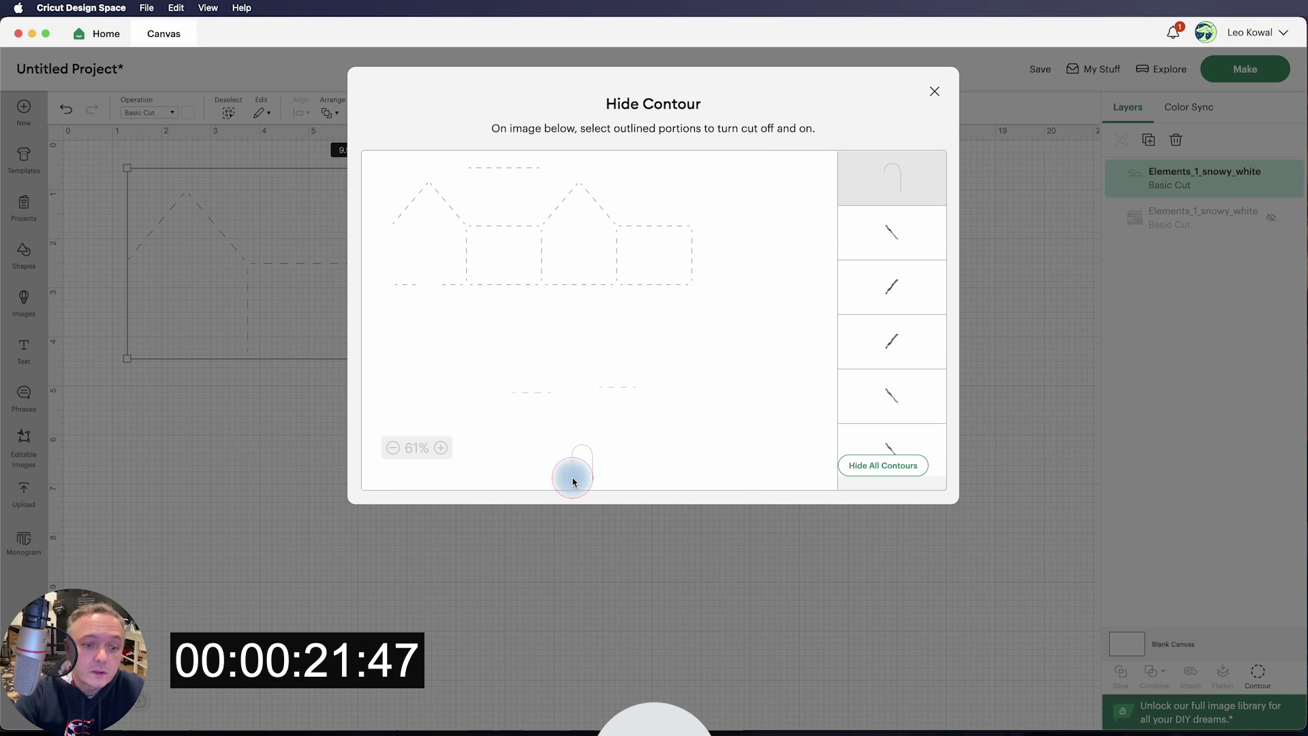
click(935, 91)
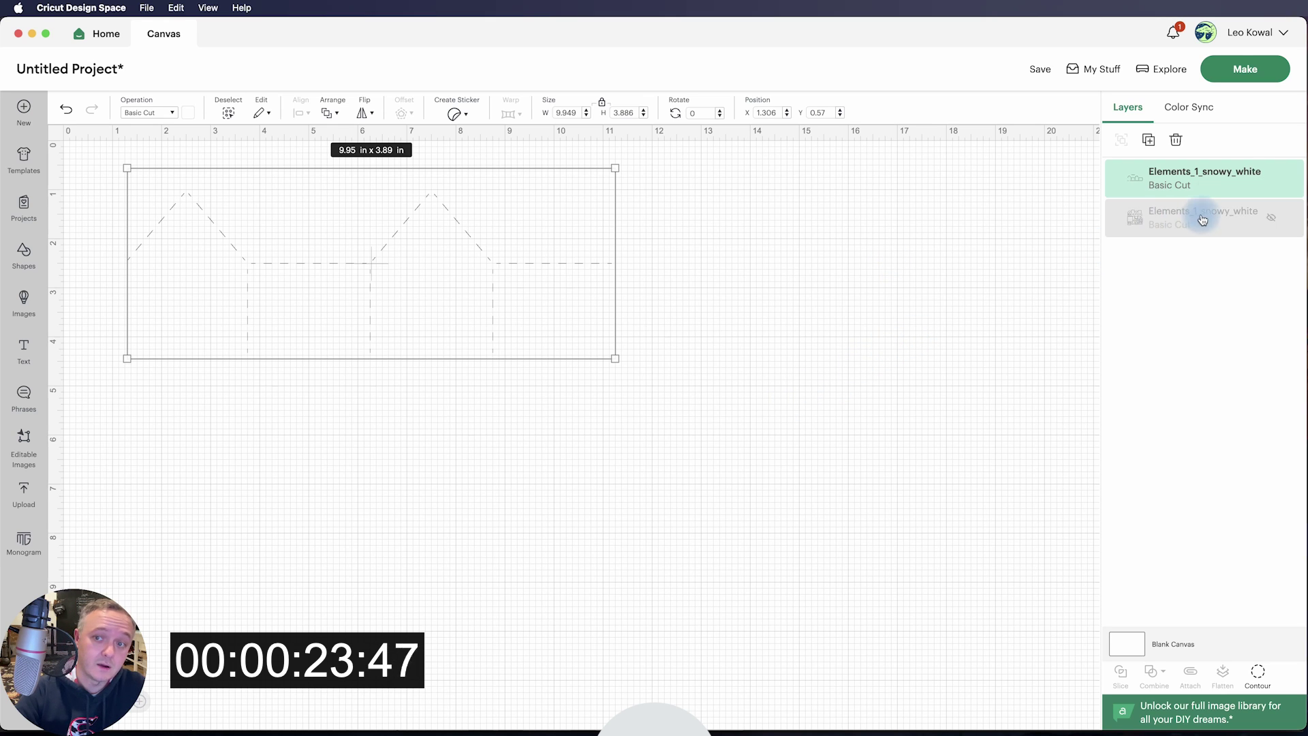
- Show only the house pieces layer and hide the square, cloud, house and rectangle cut contours
click(1275, 180)
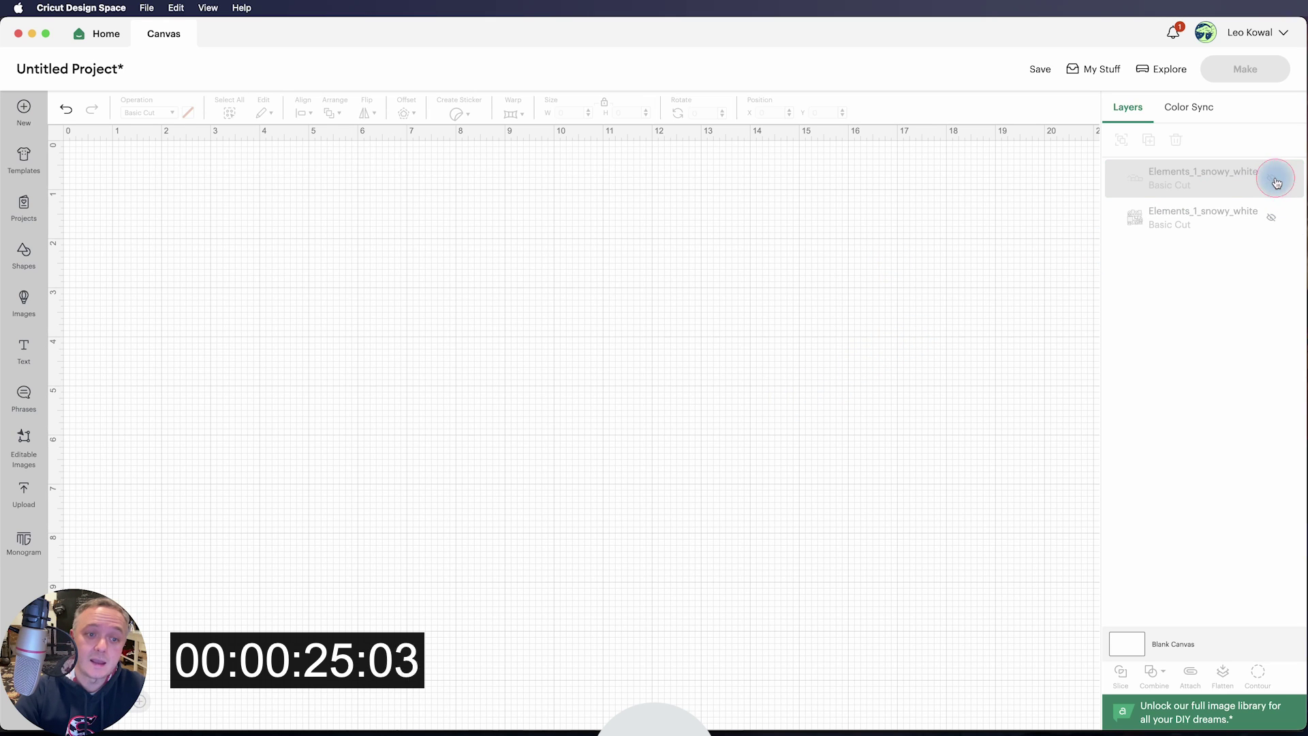
click(1275, 218)
click(1229, 218)
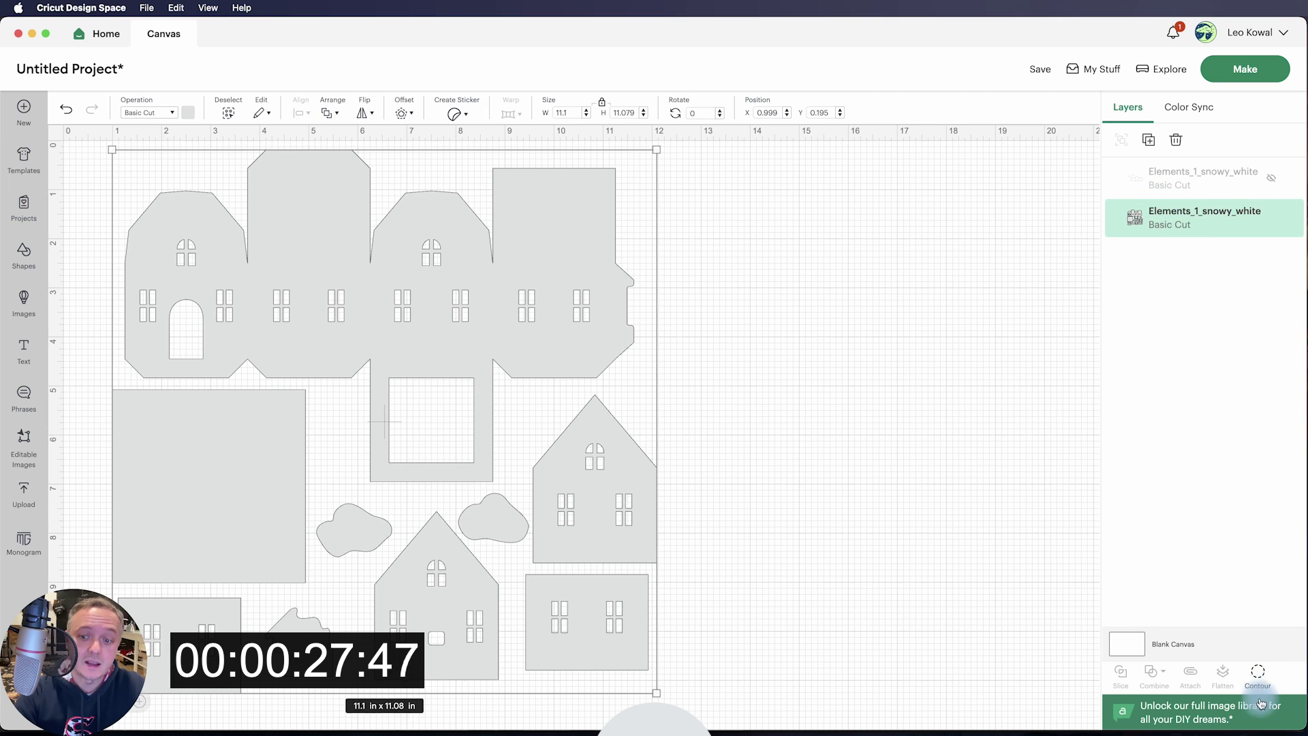
click(1258, 677)
click(470, 361)
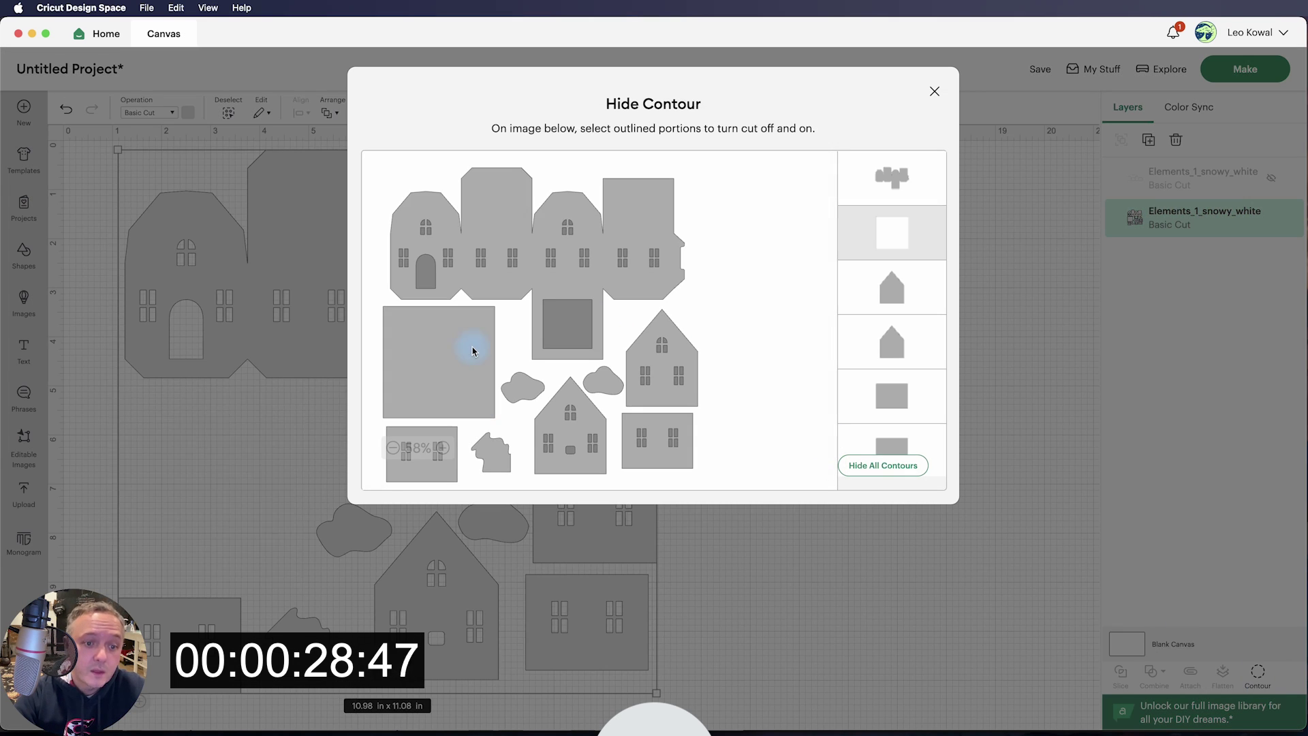
click(500, 456)
click(521, 392)
click(600, 380)
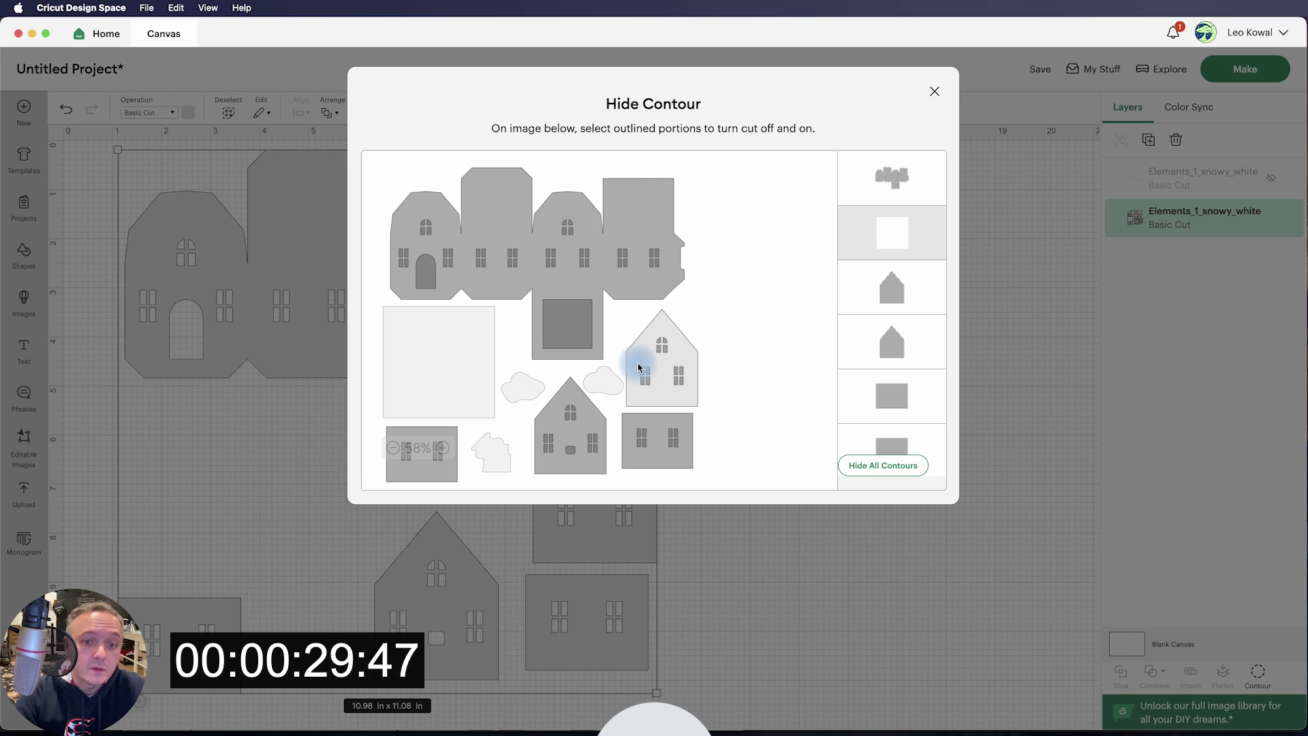
click(640, 391)
click(643, 423)
click(566, 450)
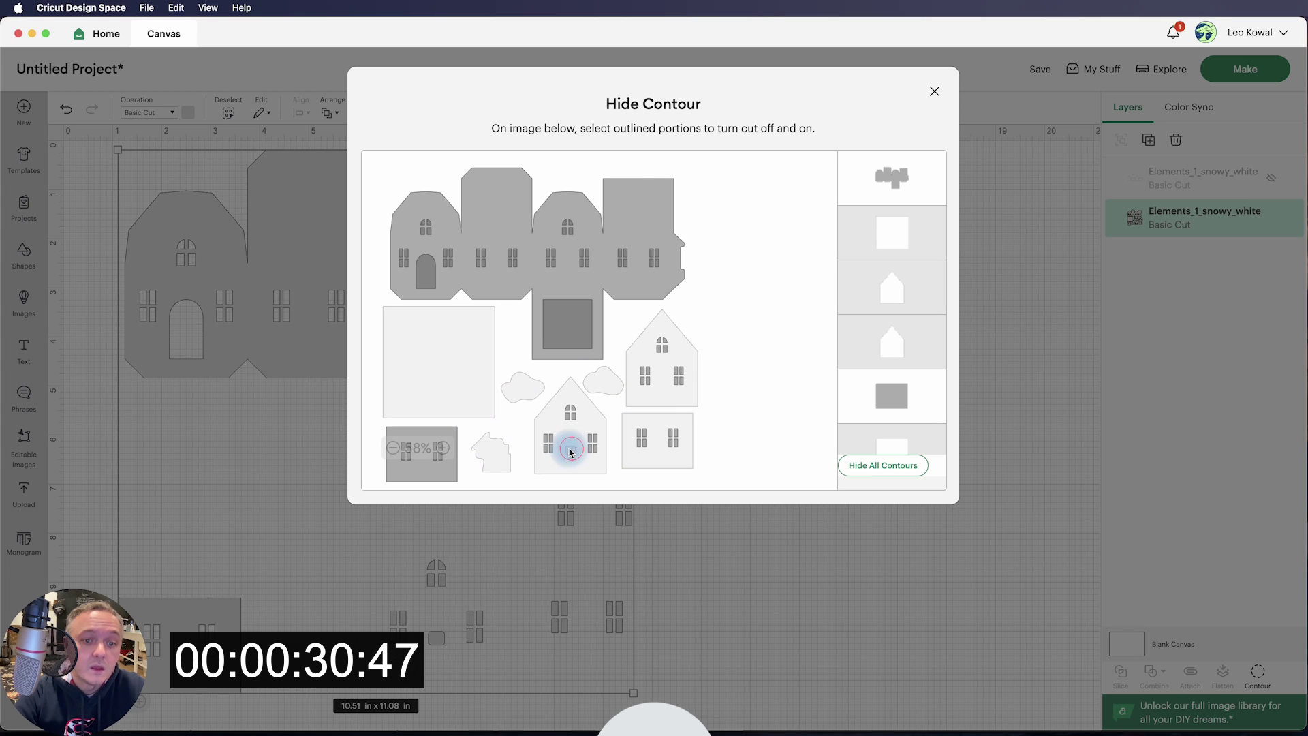
- Adjust window and outline cuts on the pointed-roof house, windowed rectangle and small house
click(546, 446)
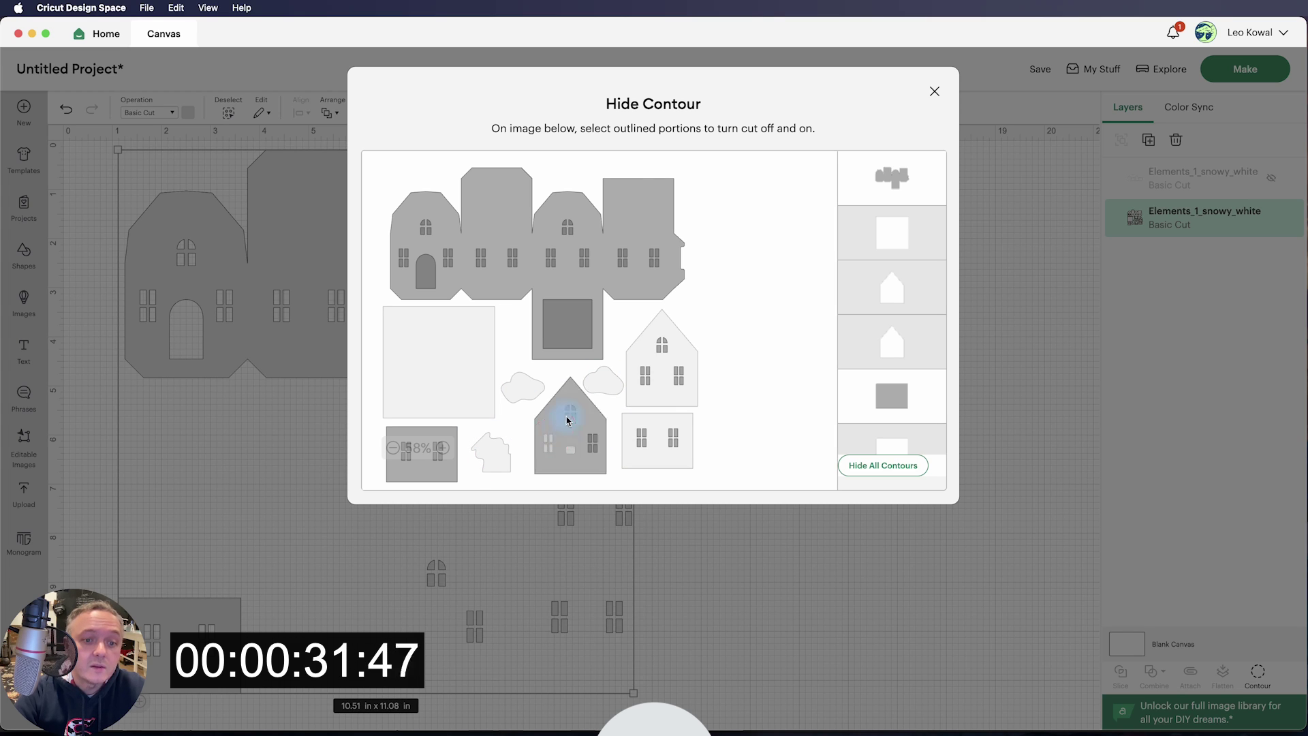
click(569, 417)
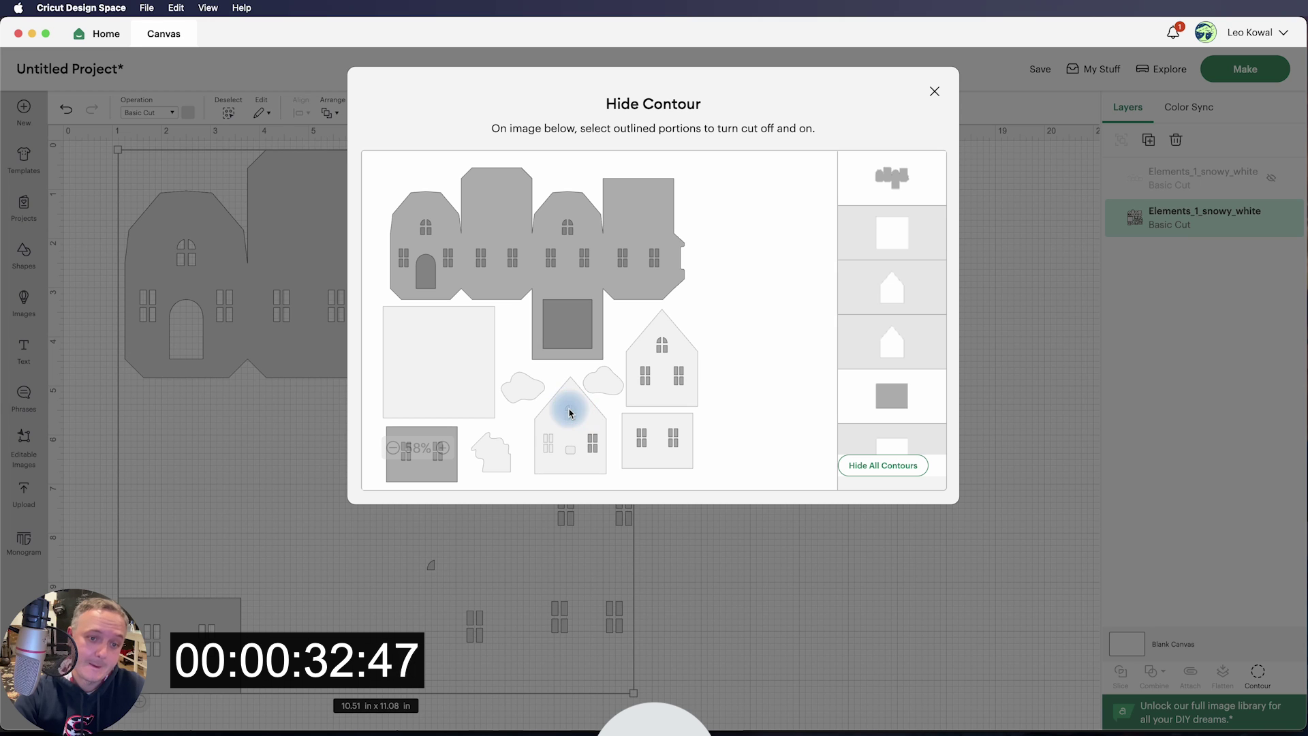
click(583, 433)
click(590, 443)
click(592, 442)
click(643, 442)
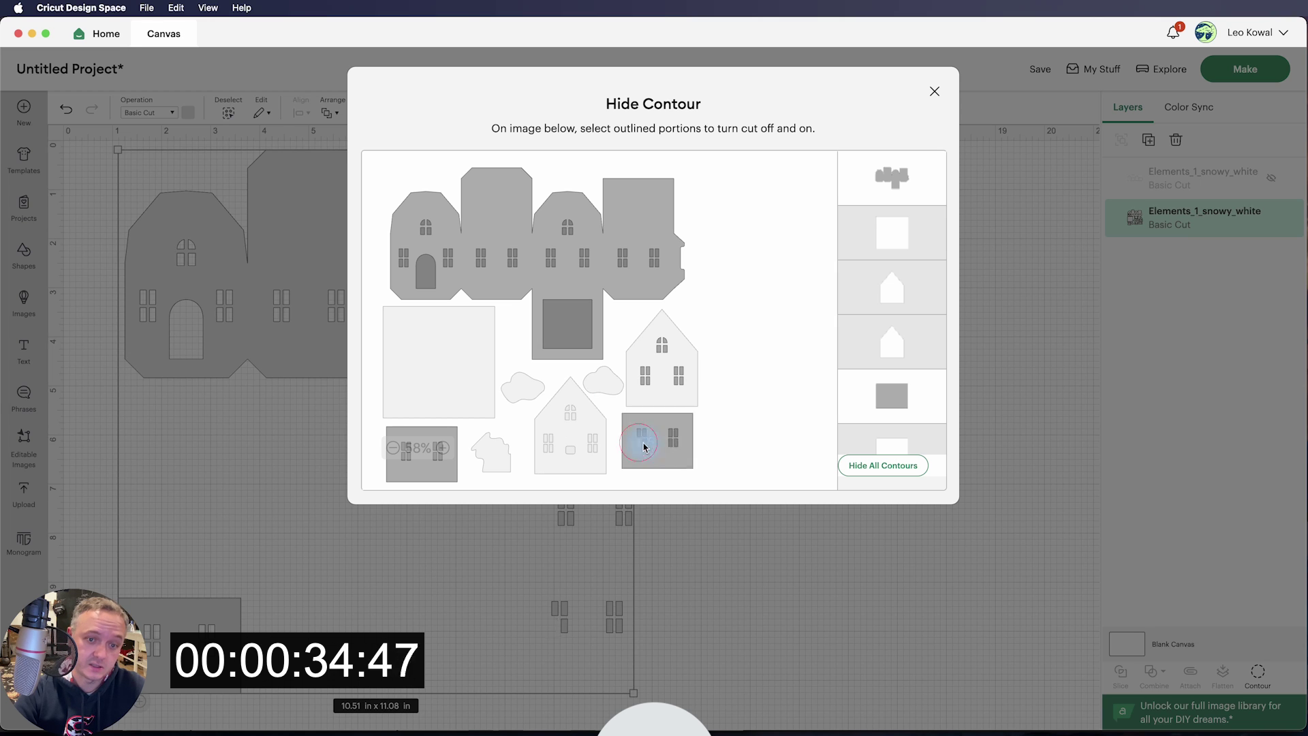
click(641, 437)
click(674, 443)
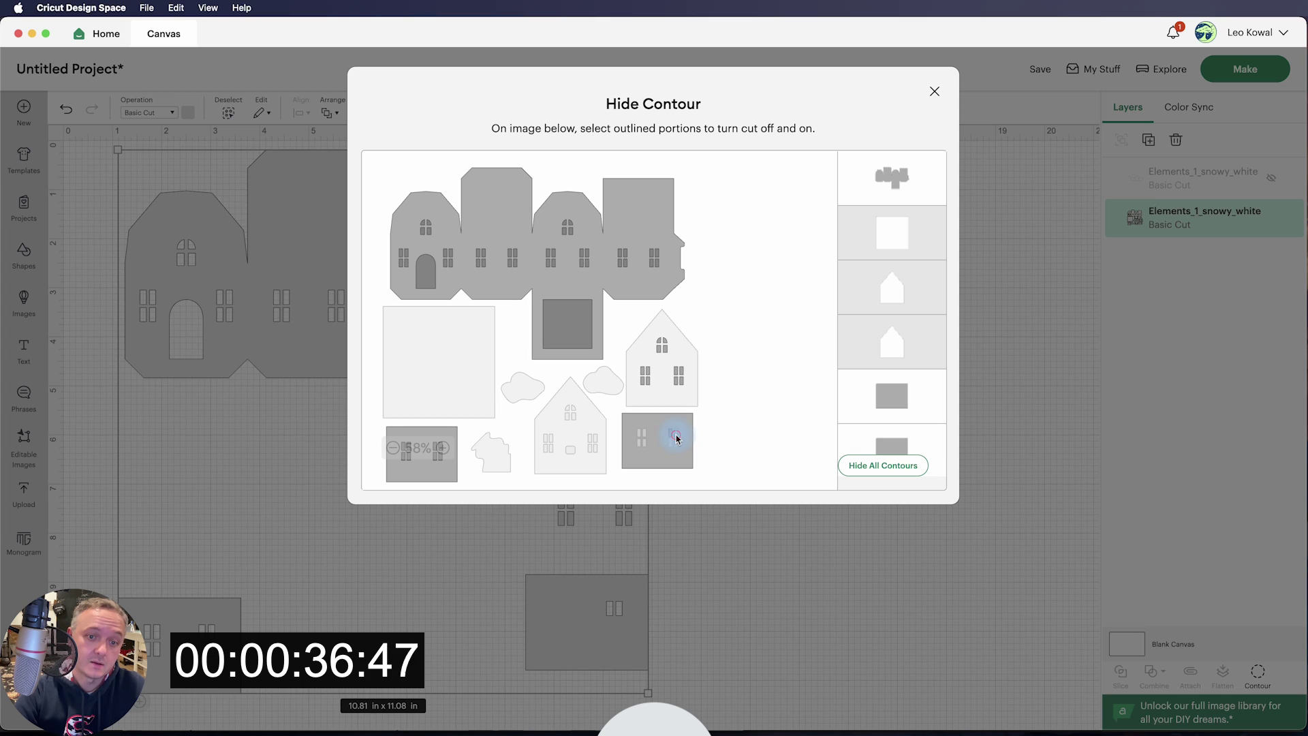
click(684, 455)
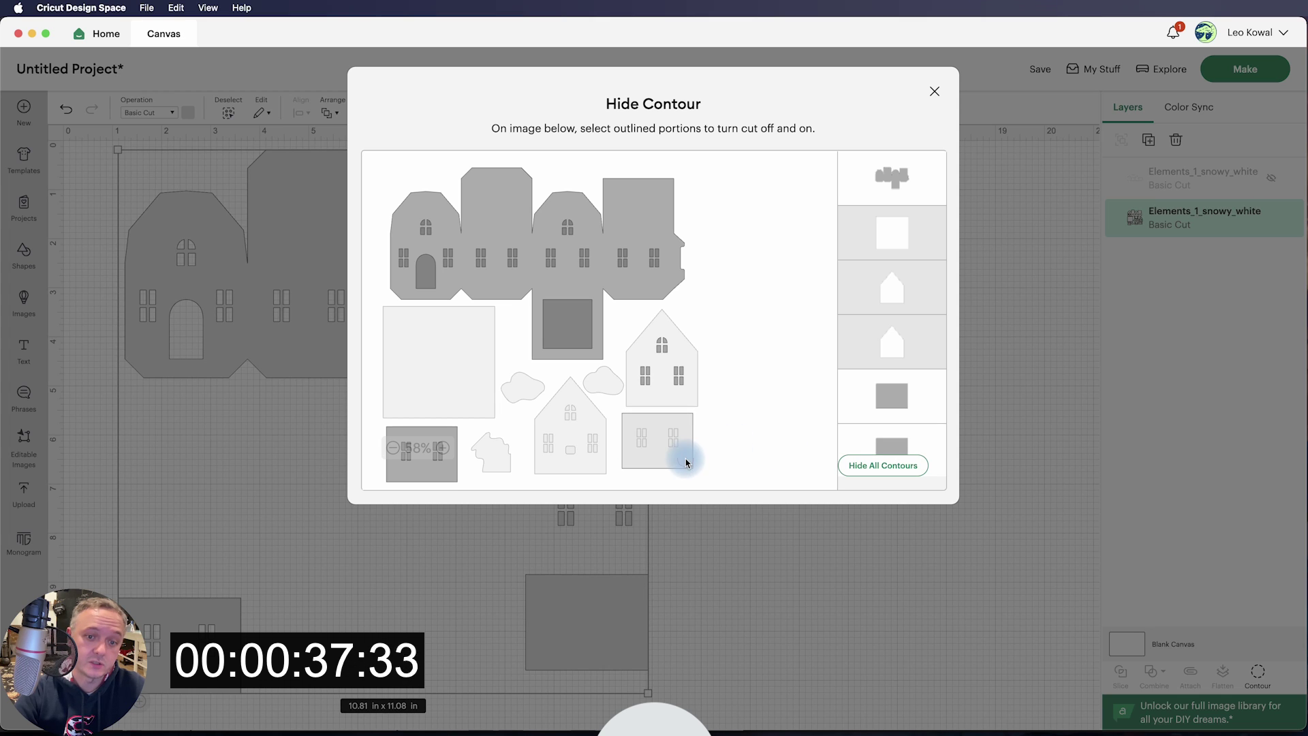
click(682, 385)
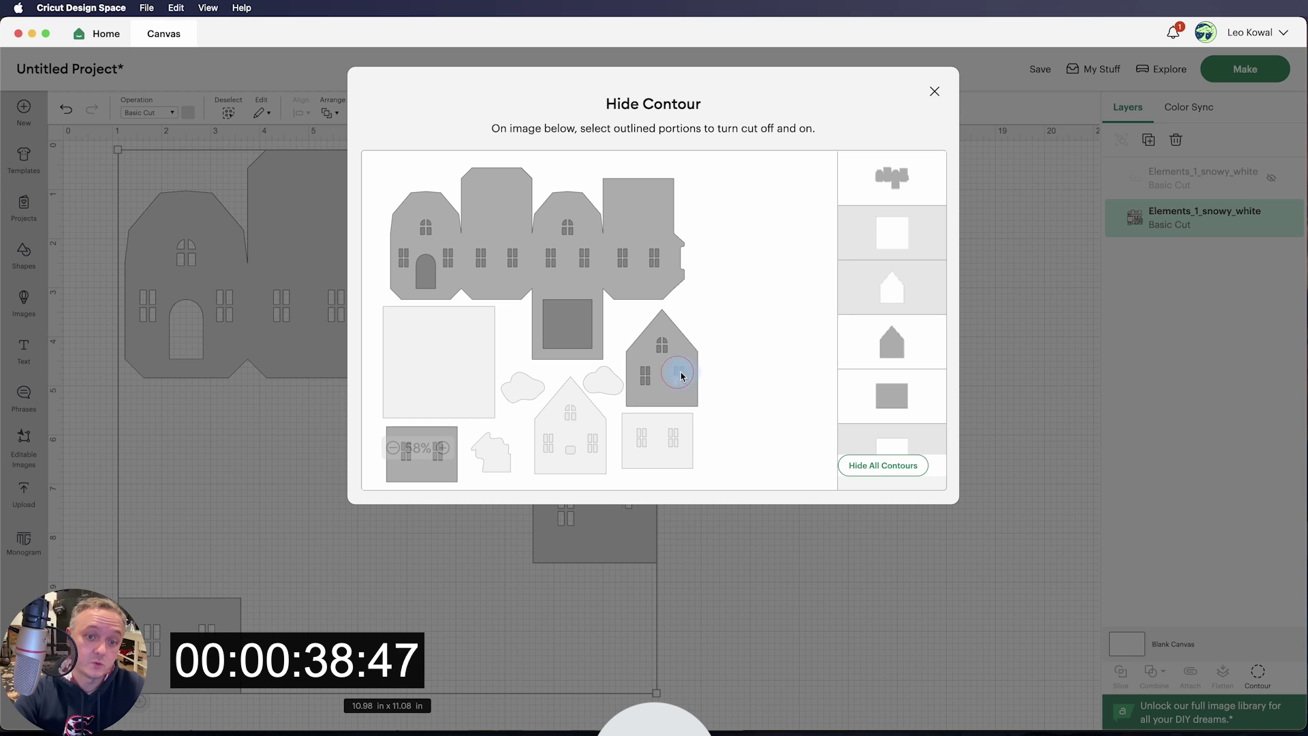
click(682, 376)
click(661, 347)
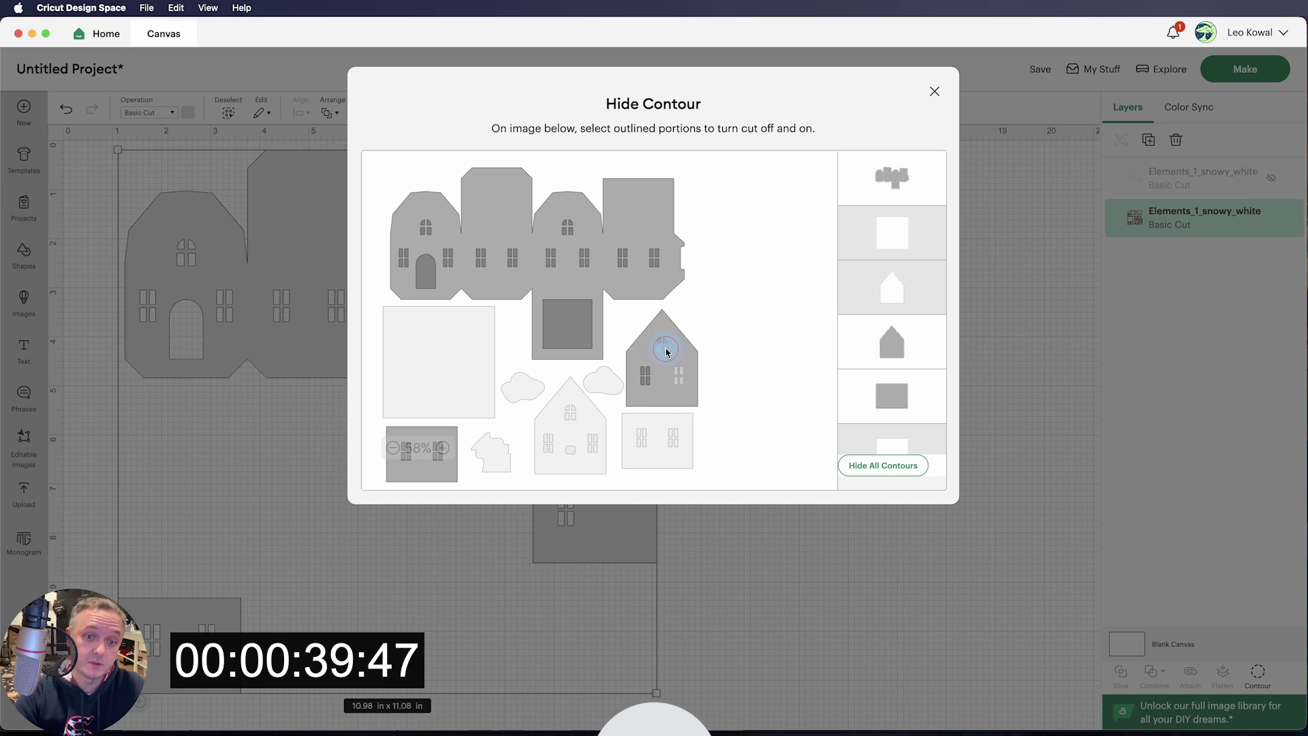
click(647, 383)
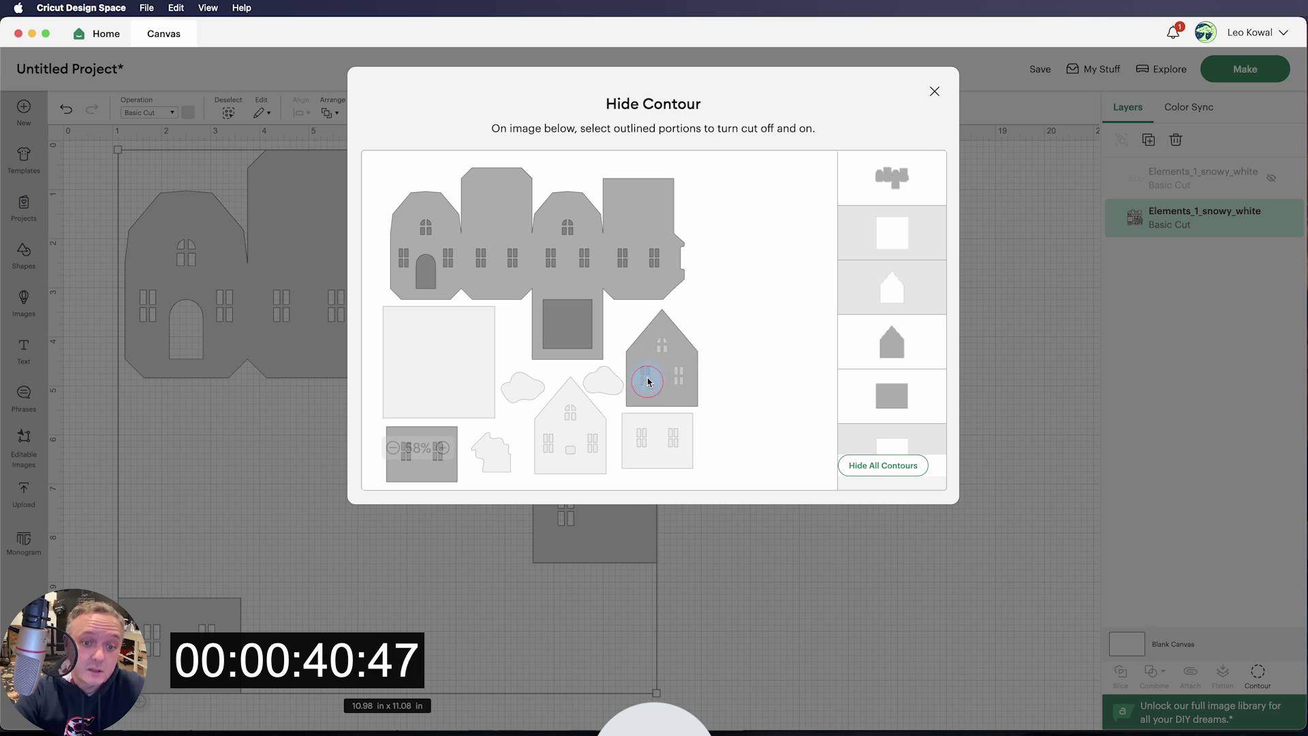
- Hide the bottom-left rectangle's outer cut and its remaining window cuts
click(438, 476)
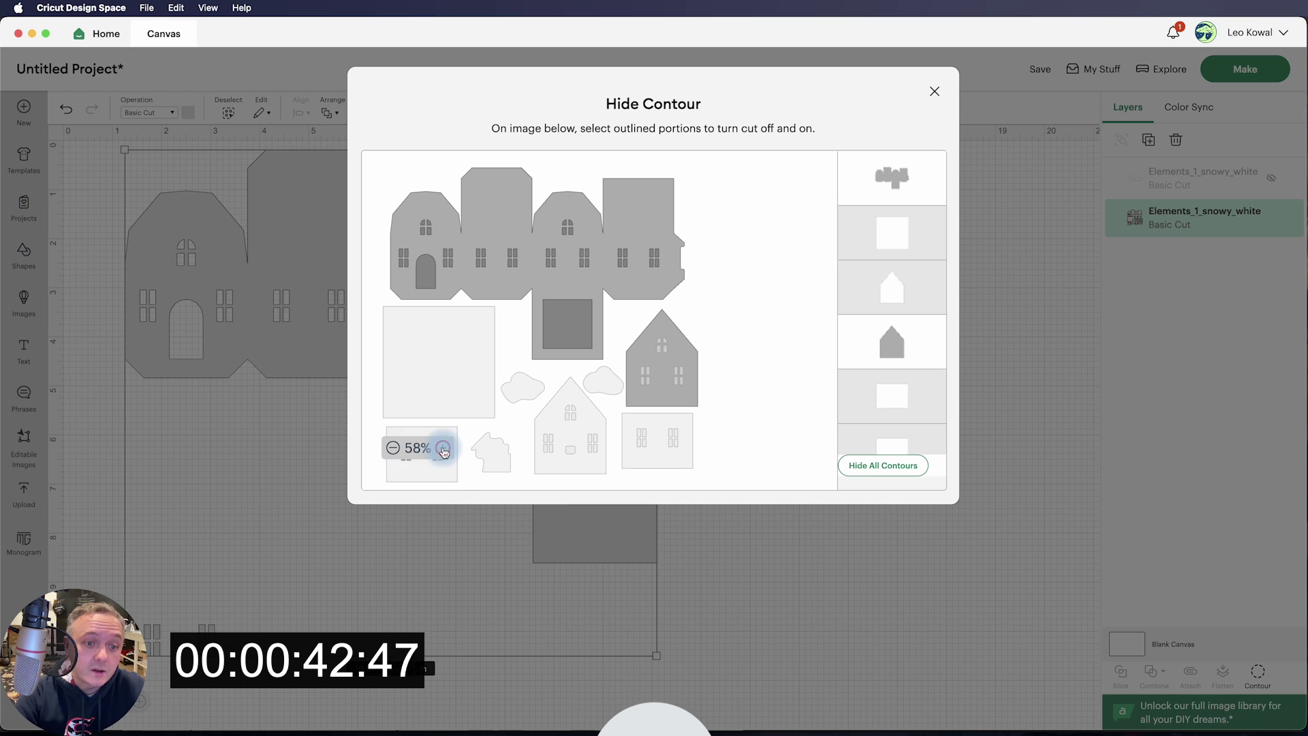
scroll(426, 447, up, 5)
scroll(467, 458, left, 3)
scroll(470, 457, down, 3)
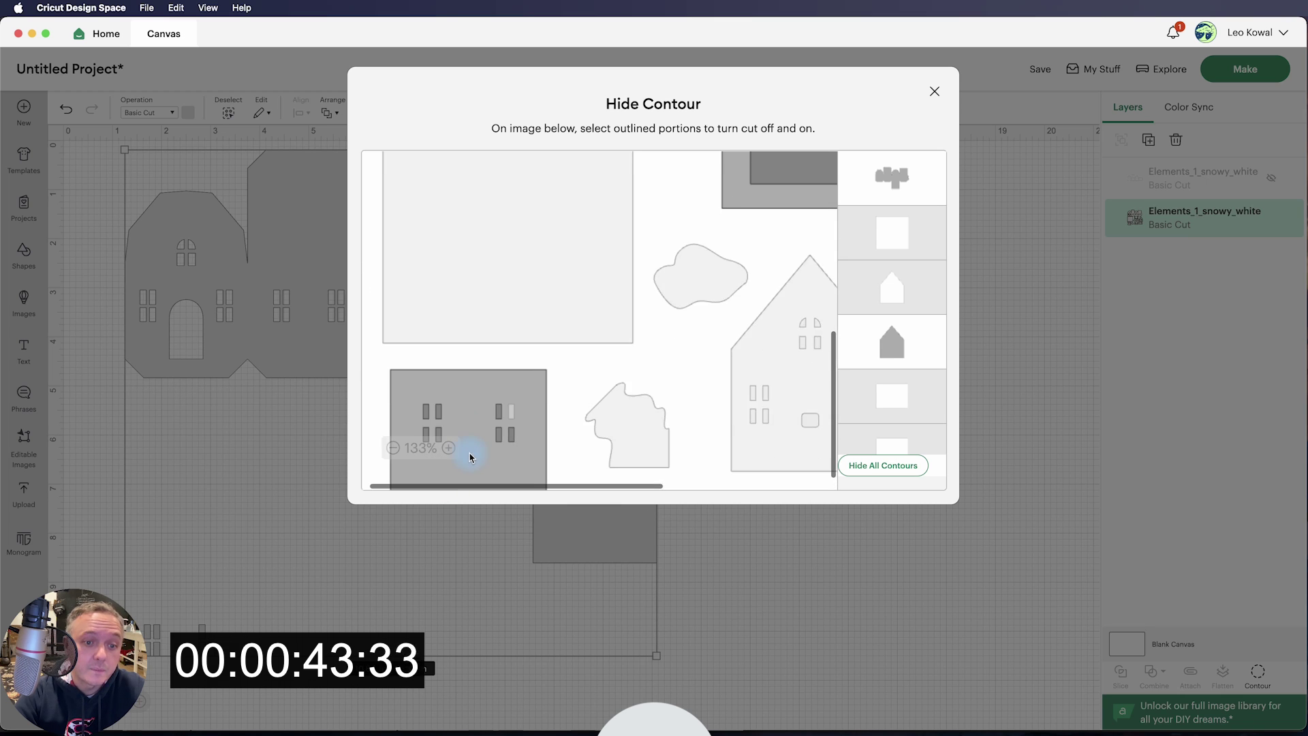
click(437, 417)
click(428, 415)
click(428, 433)
click(498, 412)
click(499, 435)
click(517, 439)
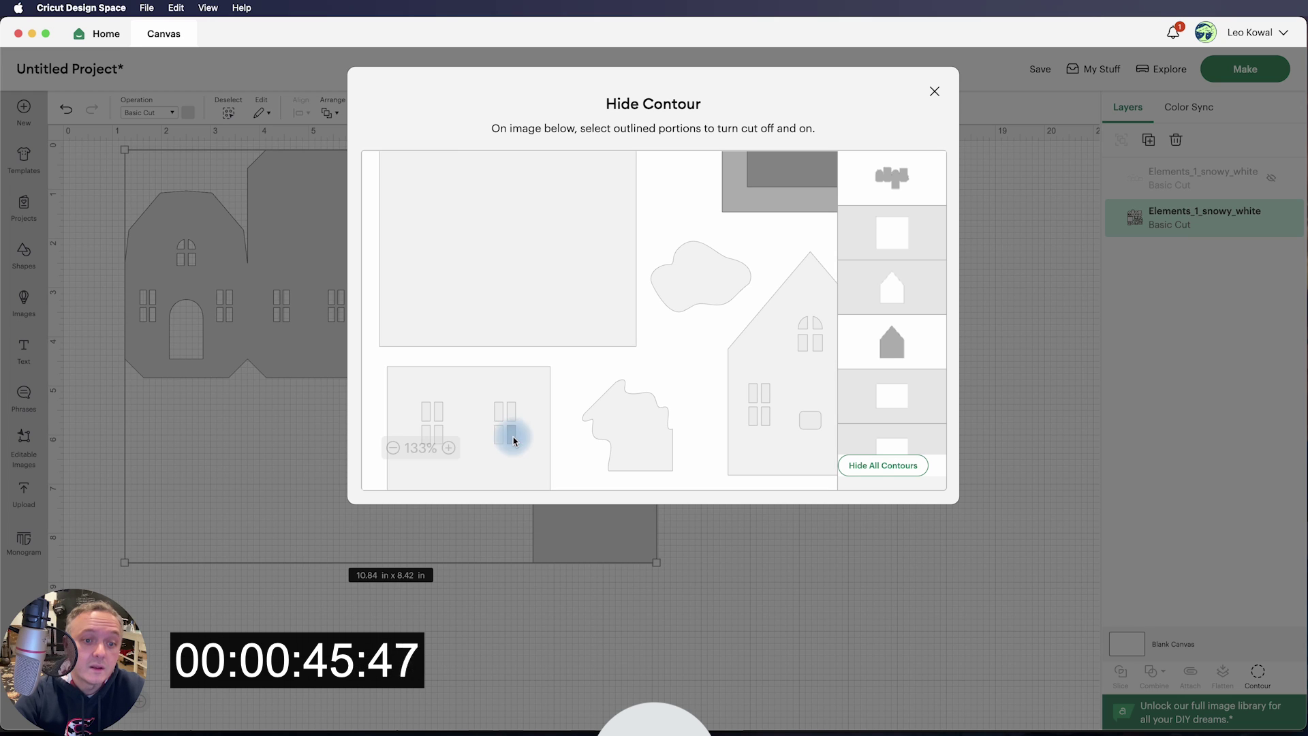
scroll(542, 419, up, 3)
scroll(541, 419, right, 2)
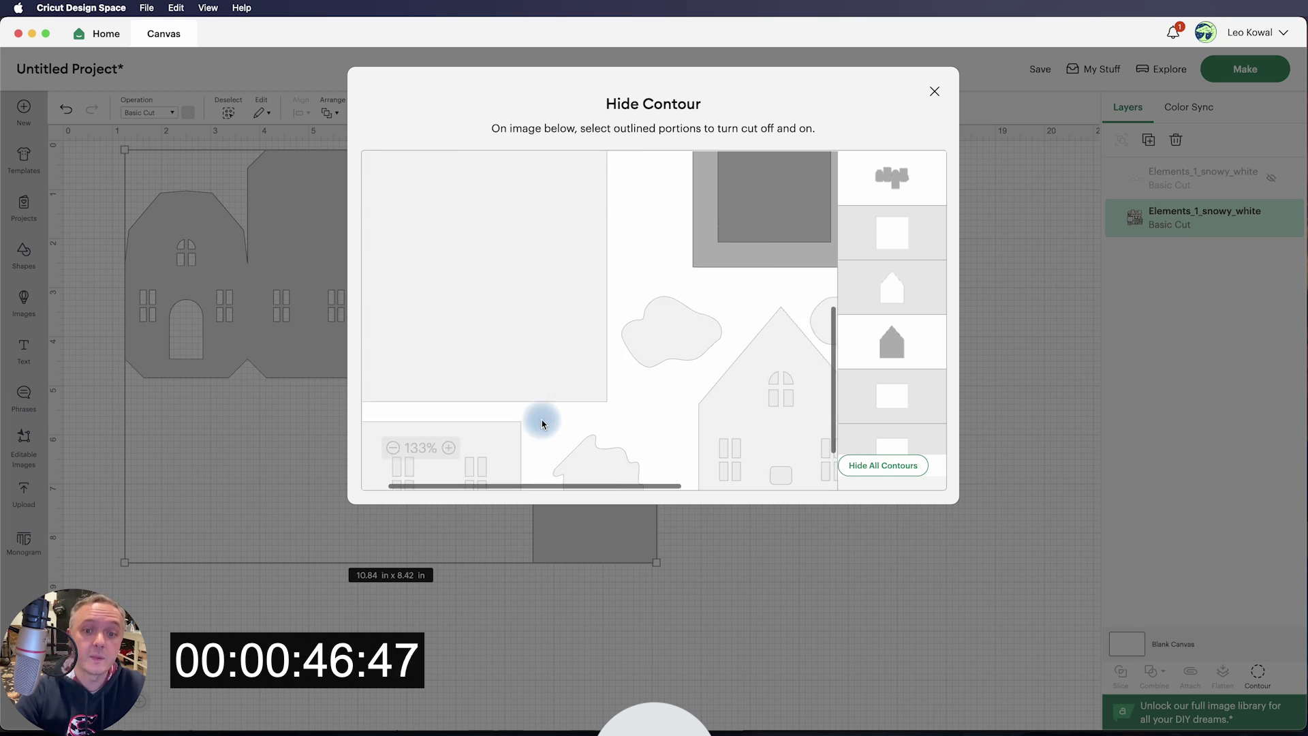
- Keep only the main house net in the cut layer's Contour, hiding the small house piece, with score lines visible
click(933, 94)
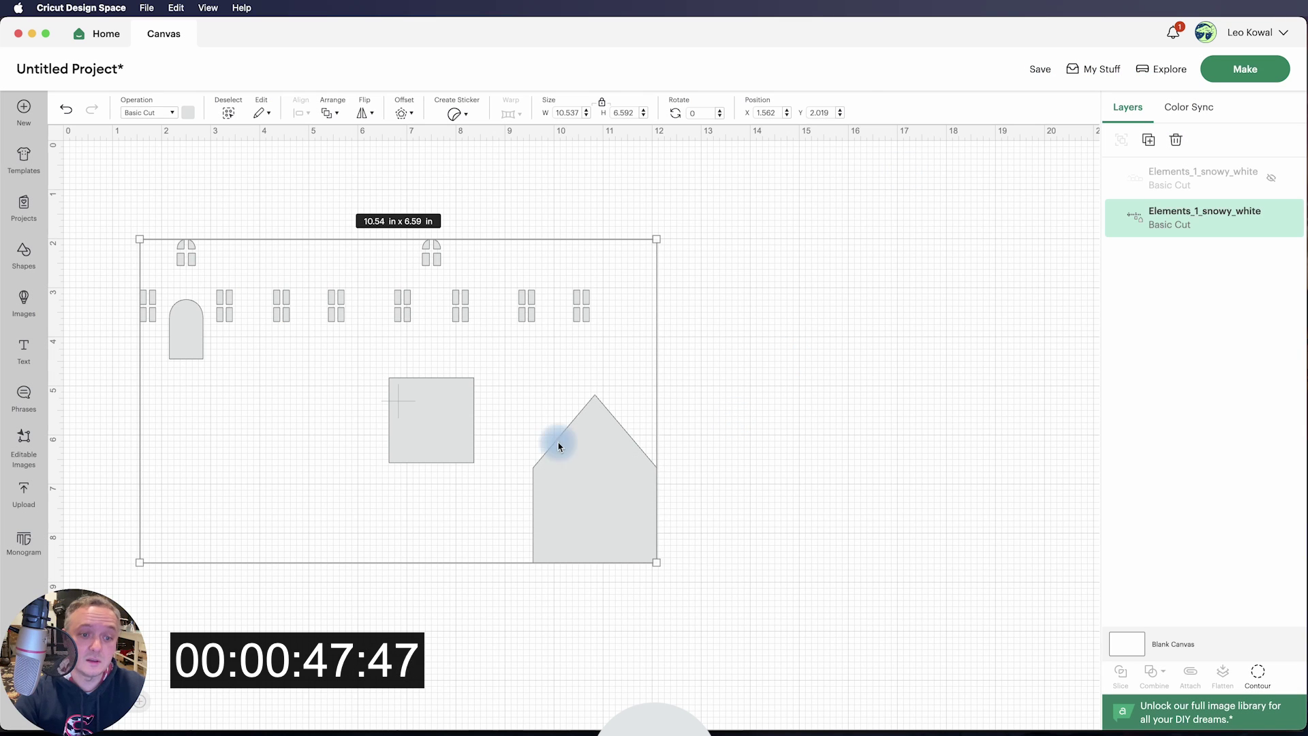
click(1272, 181)
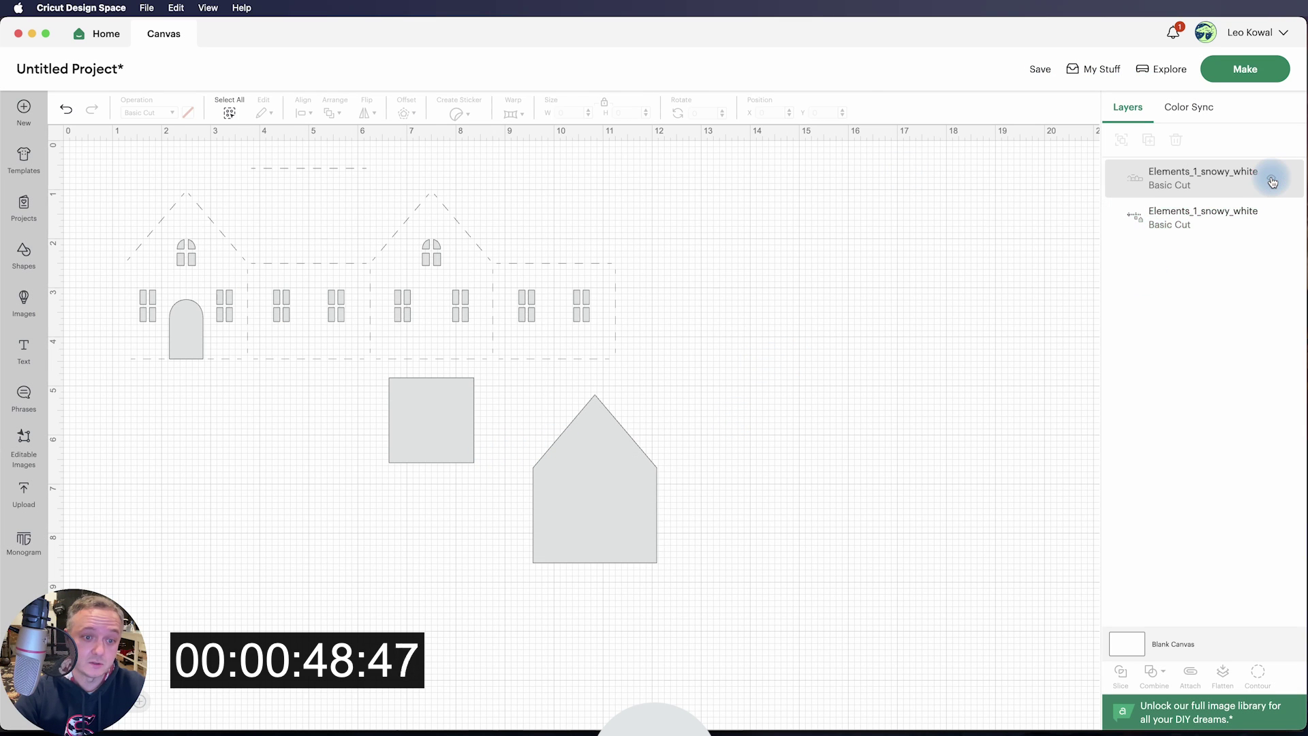
click(1220, 221)
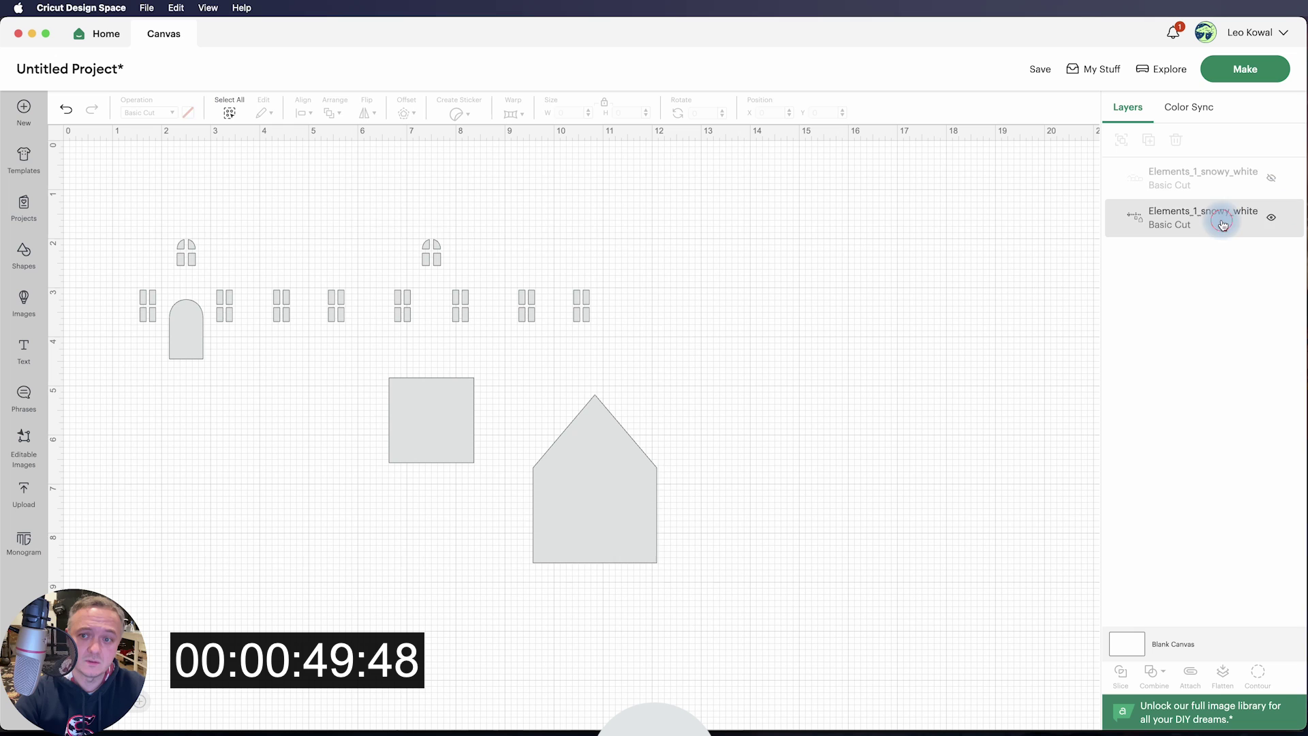
click(1258, 675)
click(645, 293)
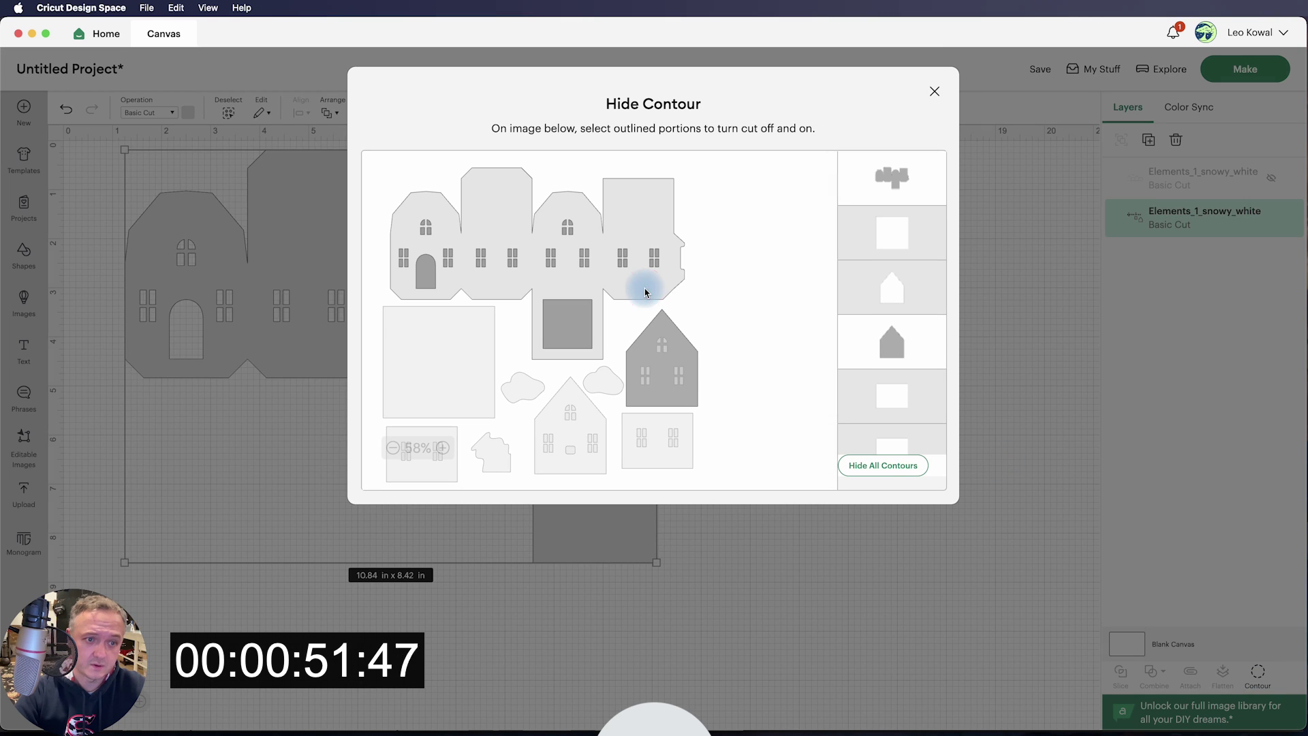
click(695, 388)
click(721, 542)
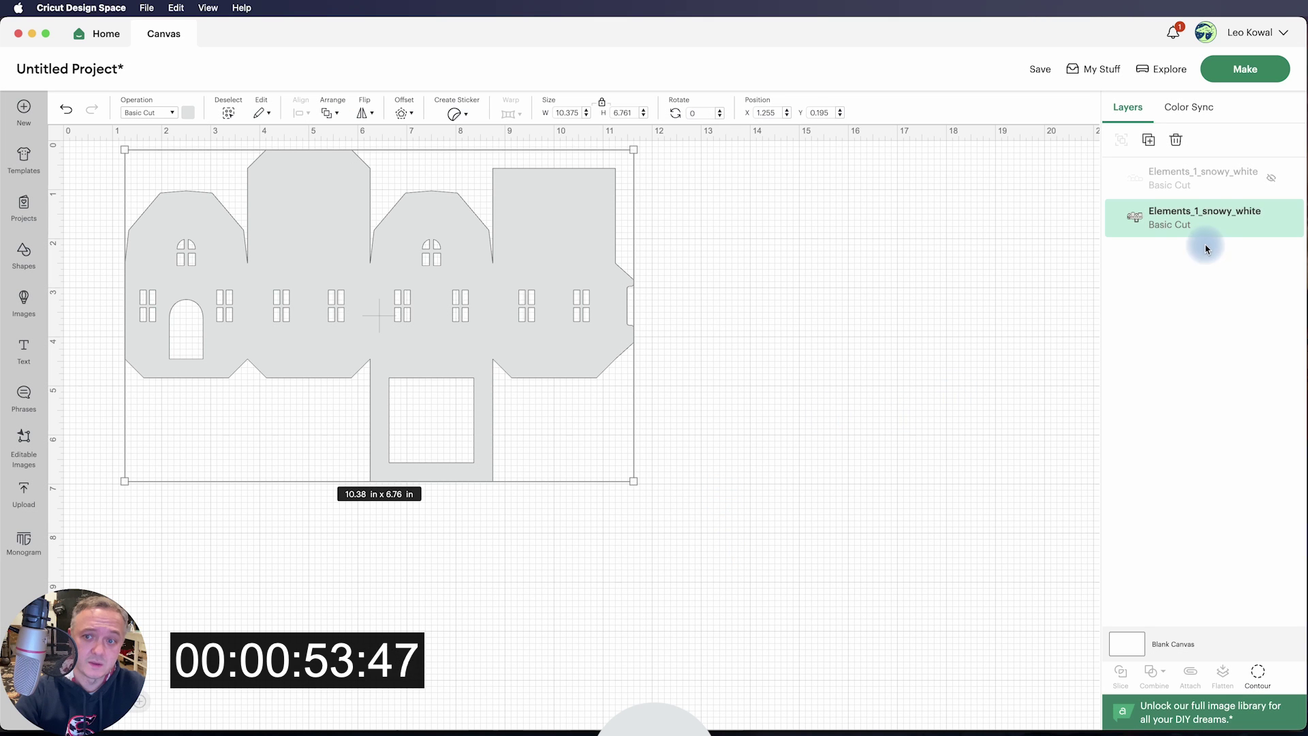
click(1271, 181)
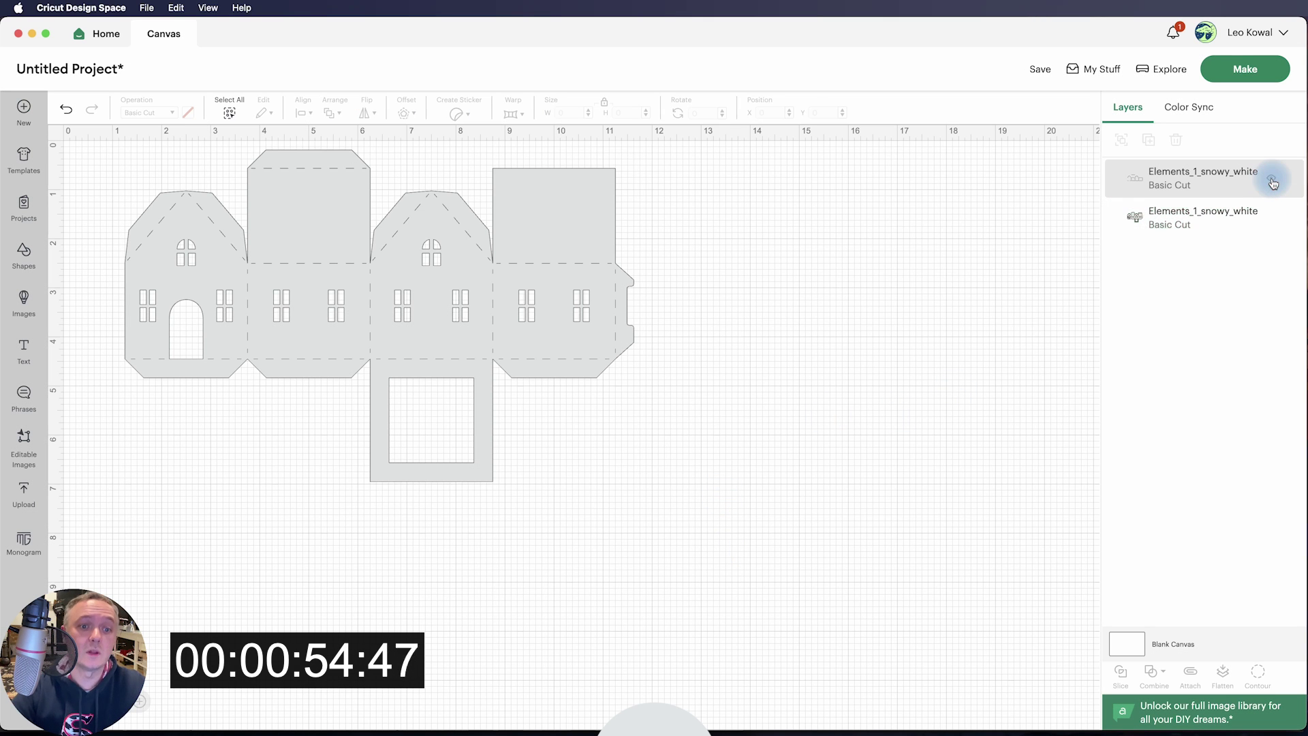
drag(753, 574, 111, 166)
- Group and attach the cut and score layers, then send the net to one Basic Cut mat without saving
key(super+a)
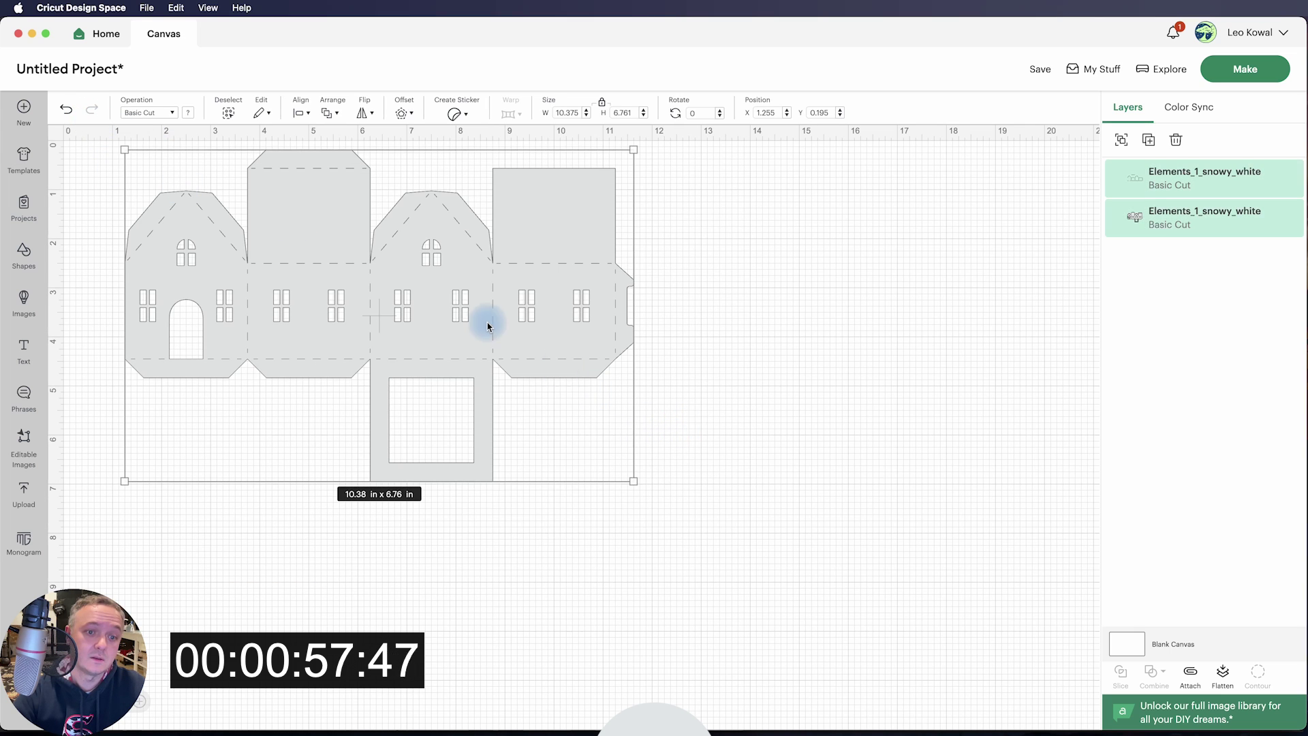
right_click(488, 320)
click(528, 230)
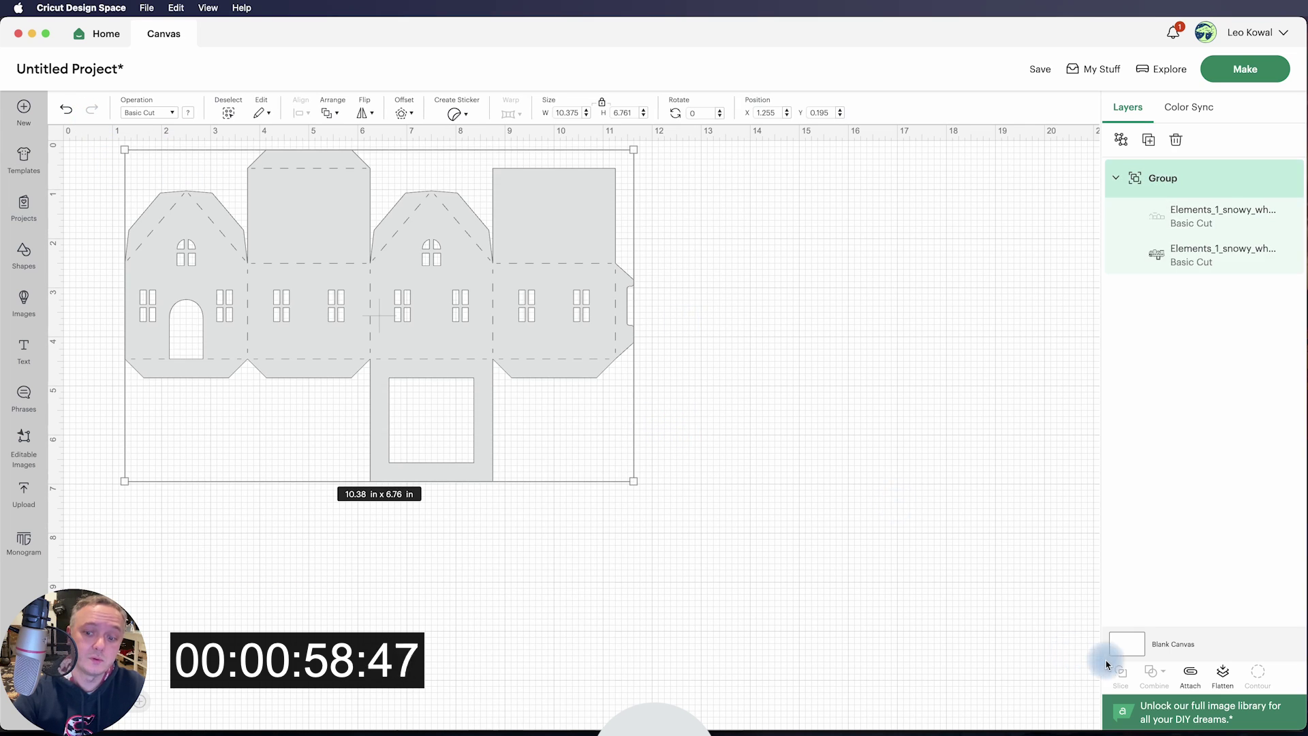
click(1193, 677)
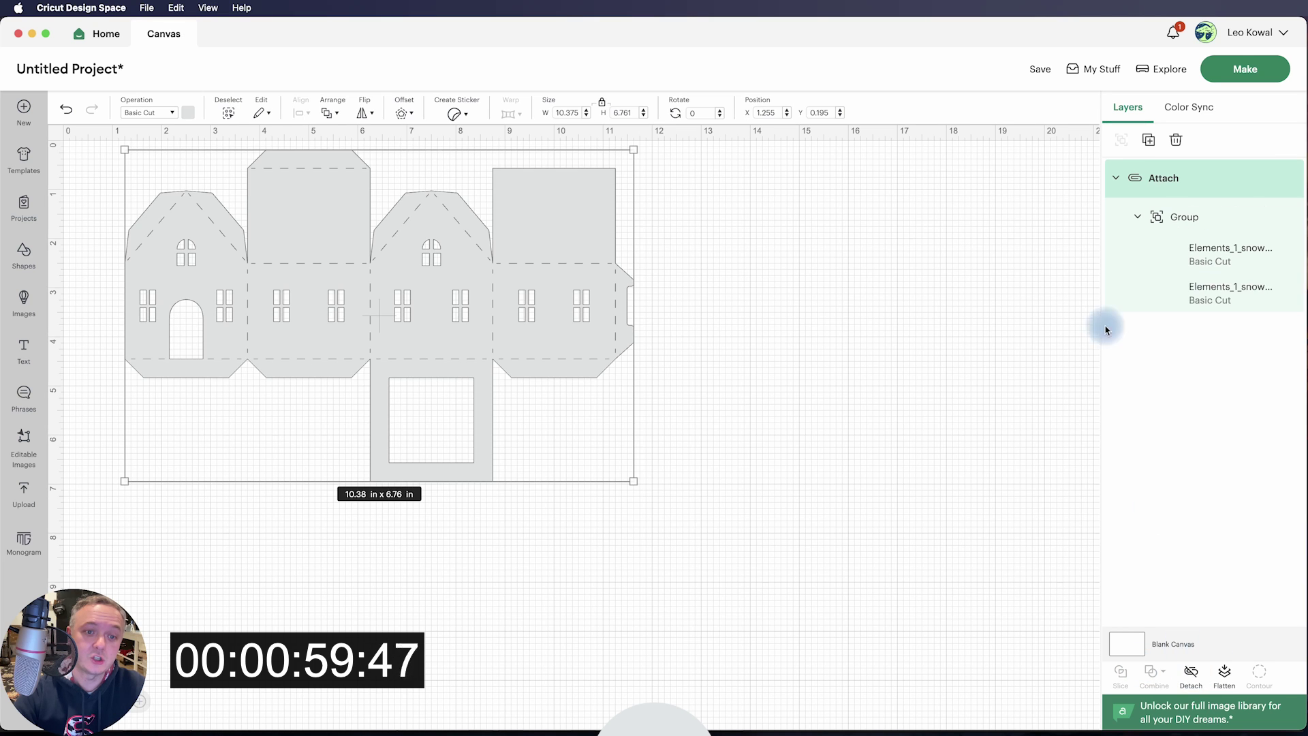
click(1252, 79)
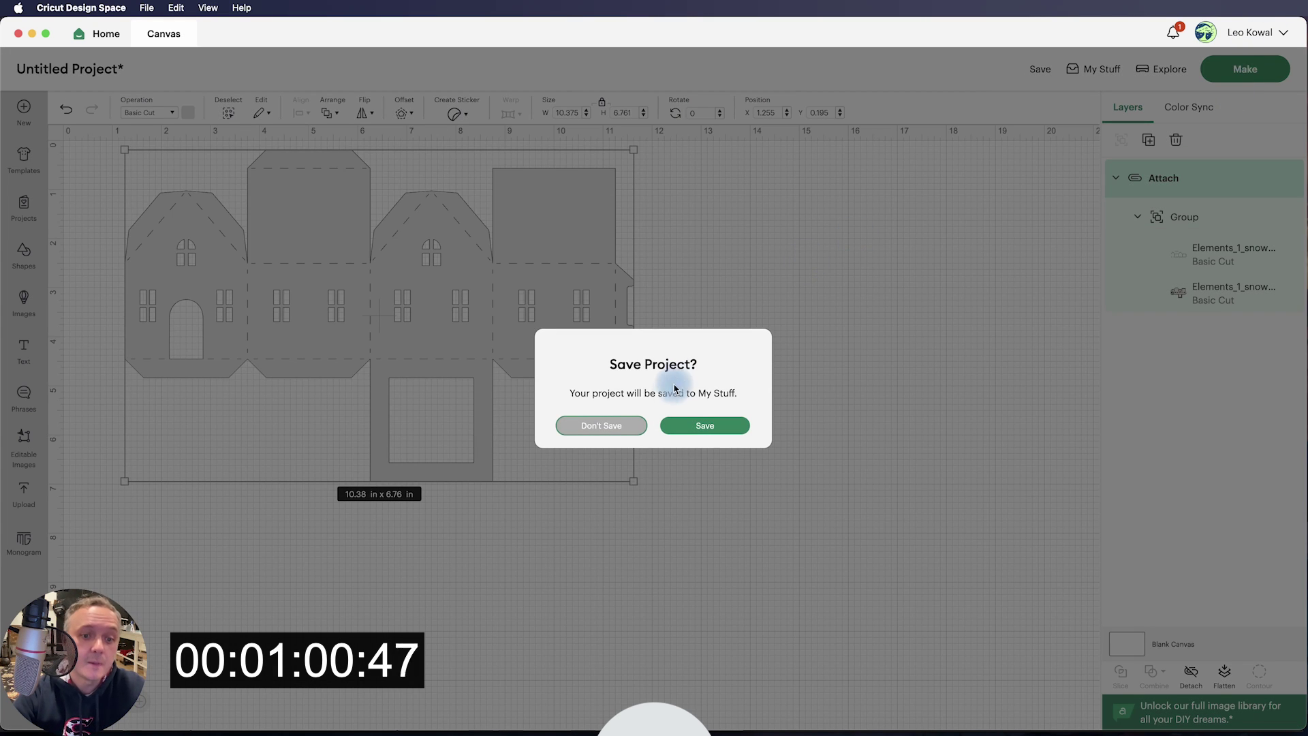
click(602, 426)
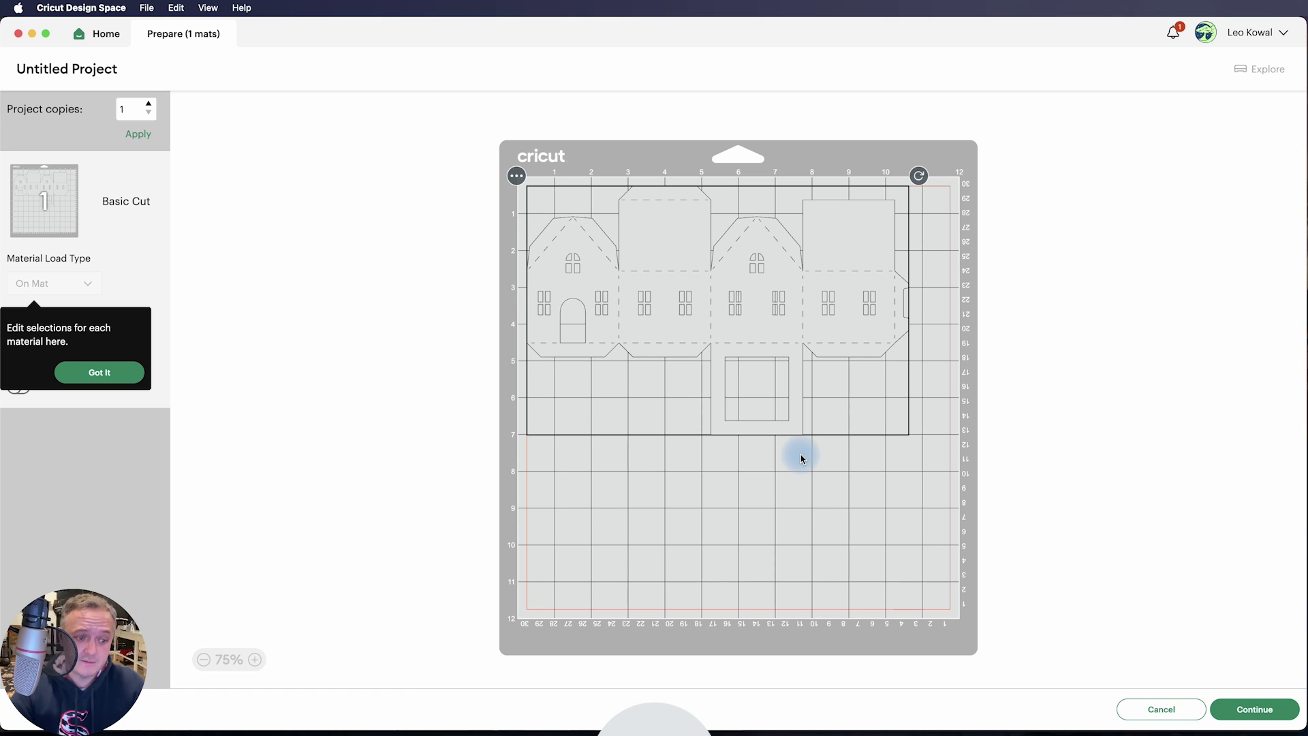
- Start a new blank project in Sure Cuts A Lot 6 with the default settings
key(super+Tab)
key(super+Tab)
key(super+Tab)
key(super+Tab)
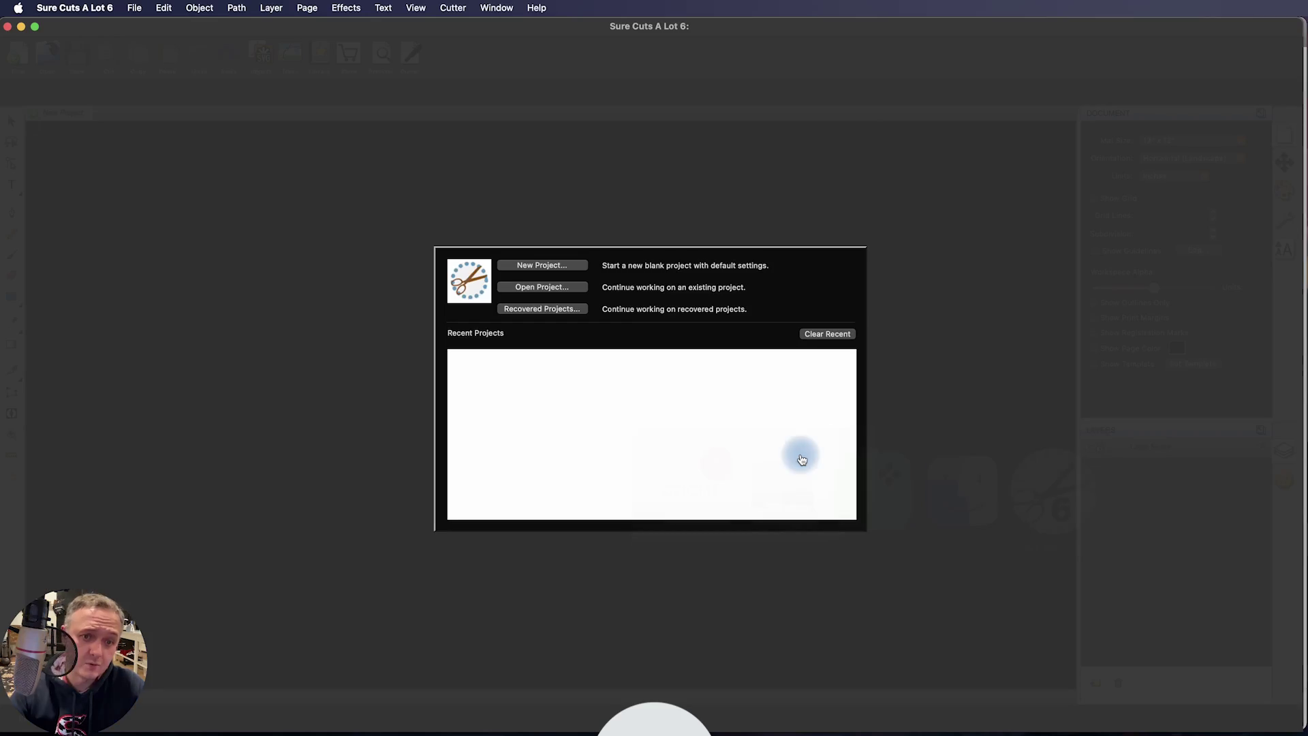
click(547, 266)
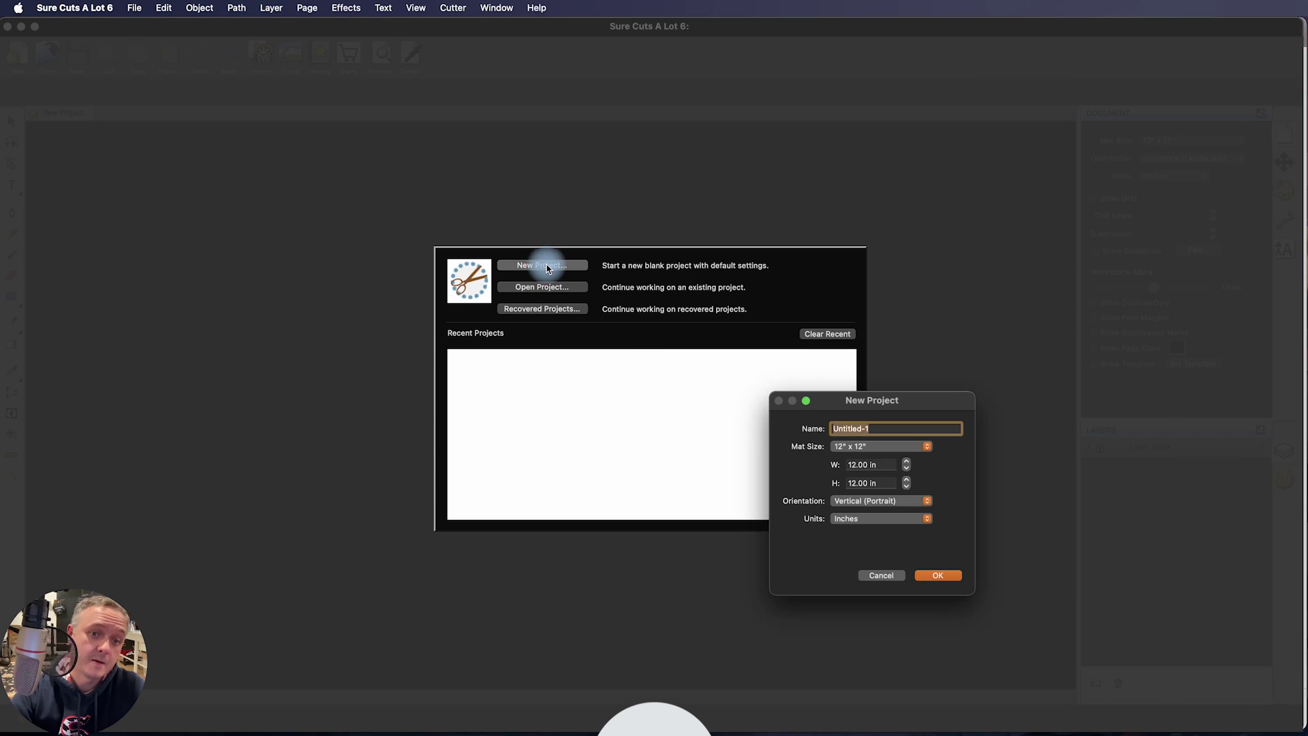
click(942, 576)
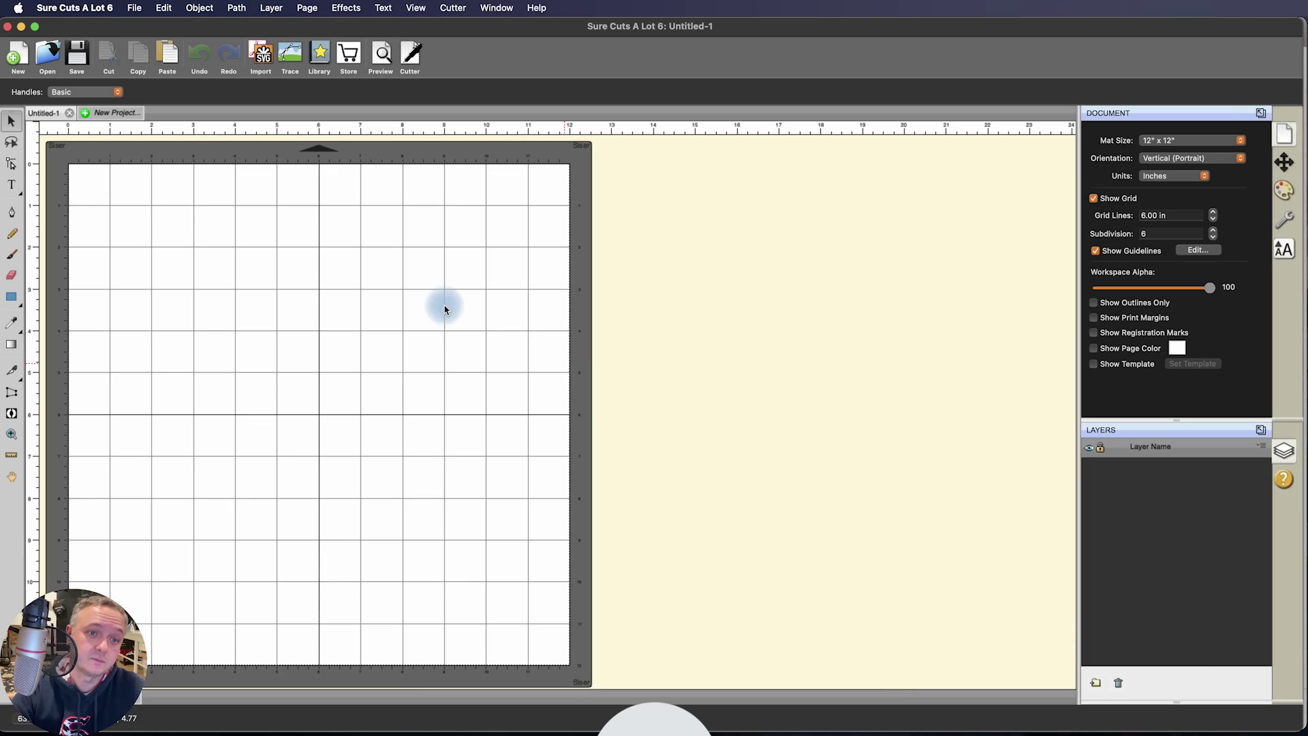
key(super+Tab)
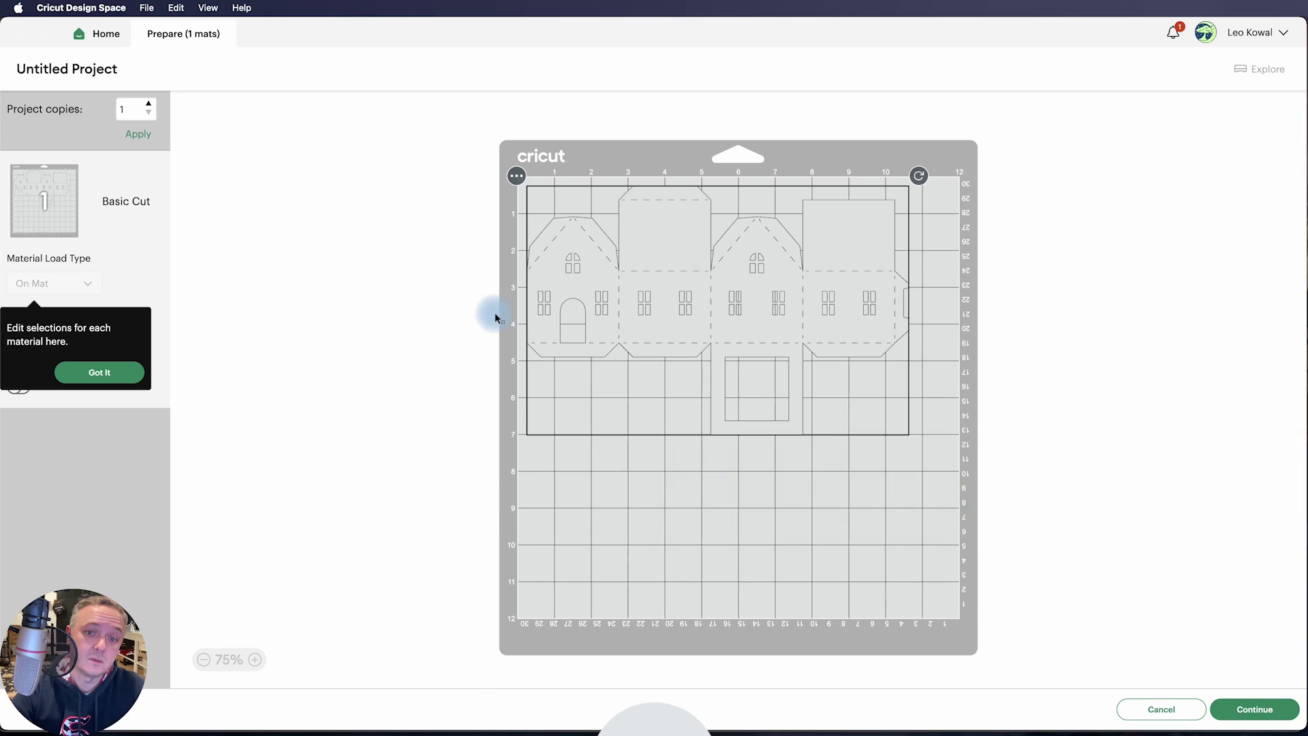
key(super+Tab)
key(super+Tab)
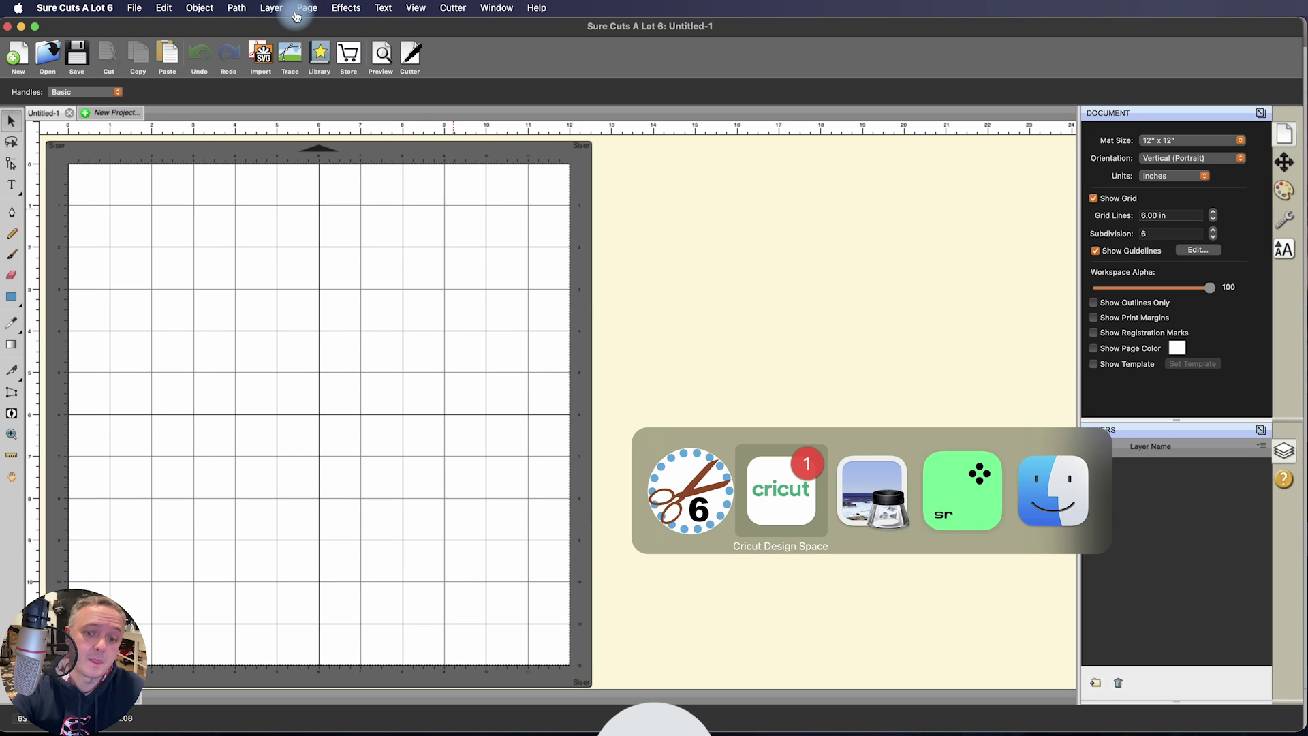
key(super+Tab)
- Import elements_1_snowy_white.svg onto the mat, deselect the pieces and center the mat in view
drag(888, 544, 369, 399)
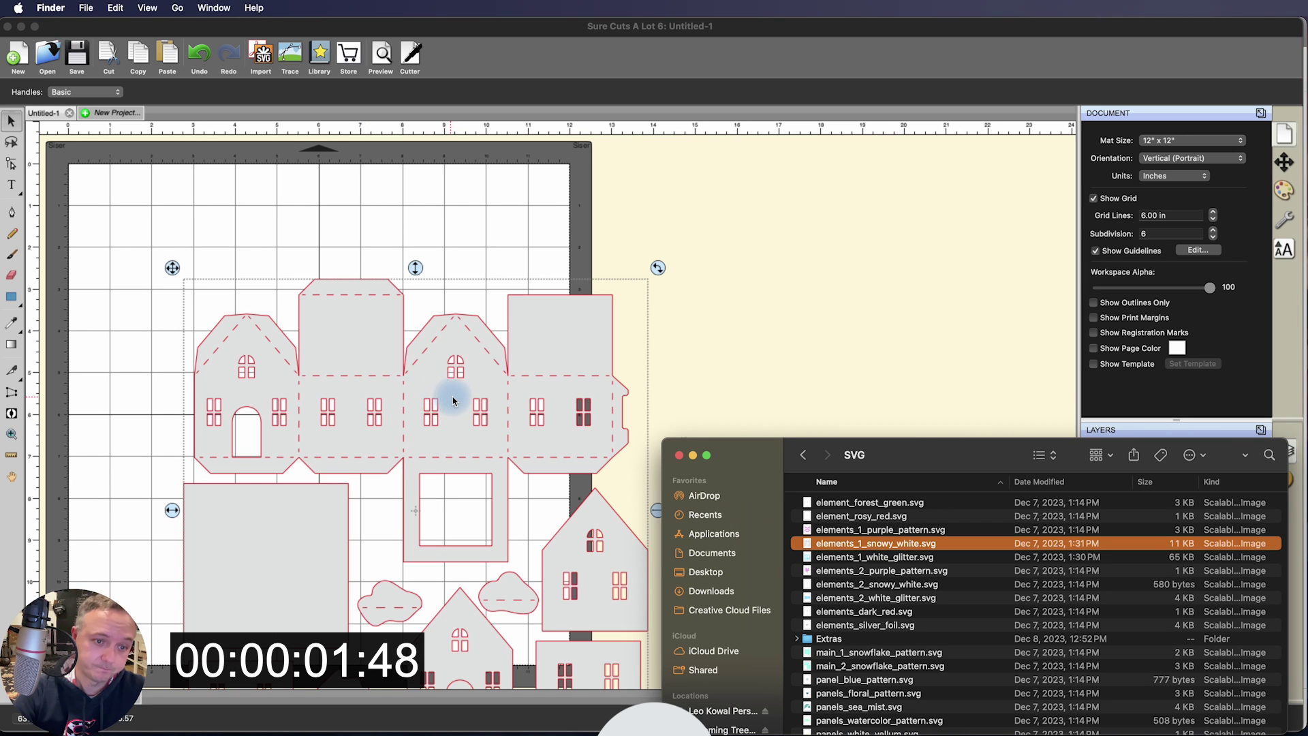
click(453, 394)
click(701, 333)
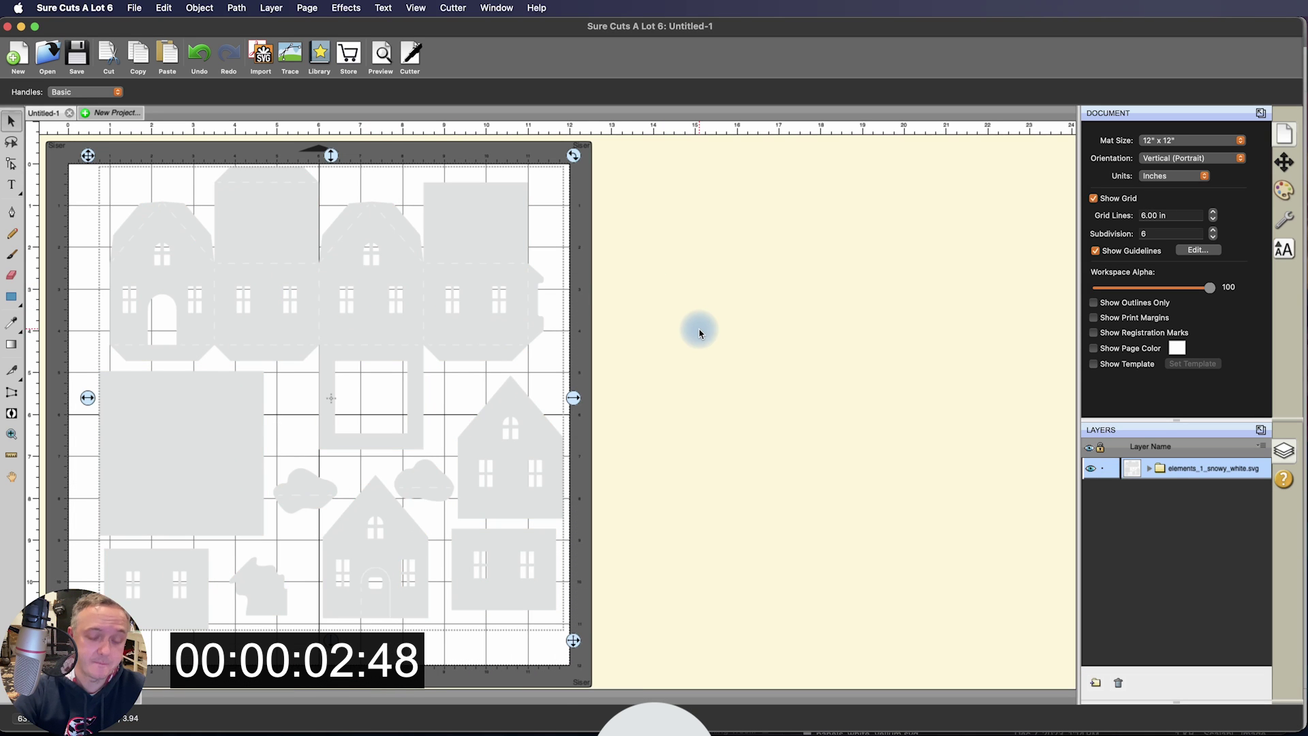
drag(719, 329, 949, 312)
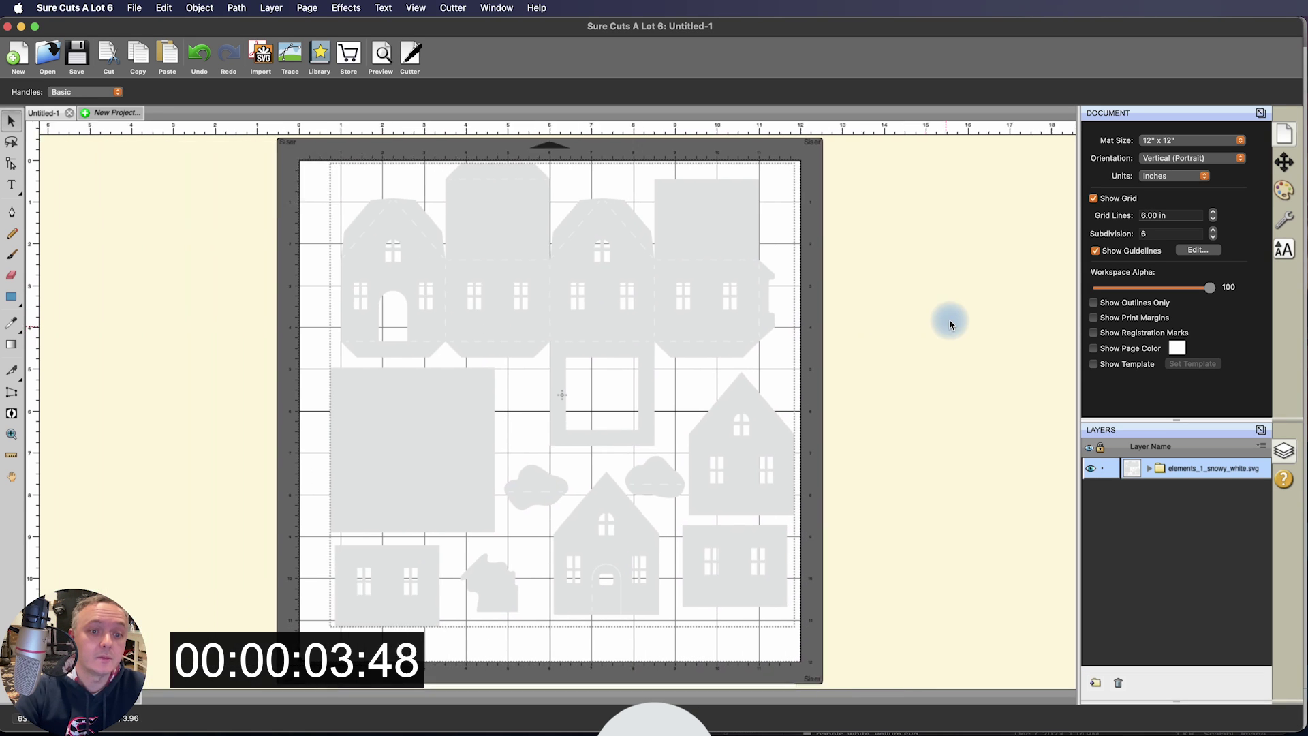
- Erase the bottom row of extra pieces, then paste the dashed score lines back onto the house net
click(15, 282)
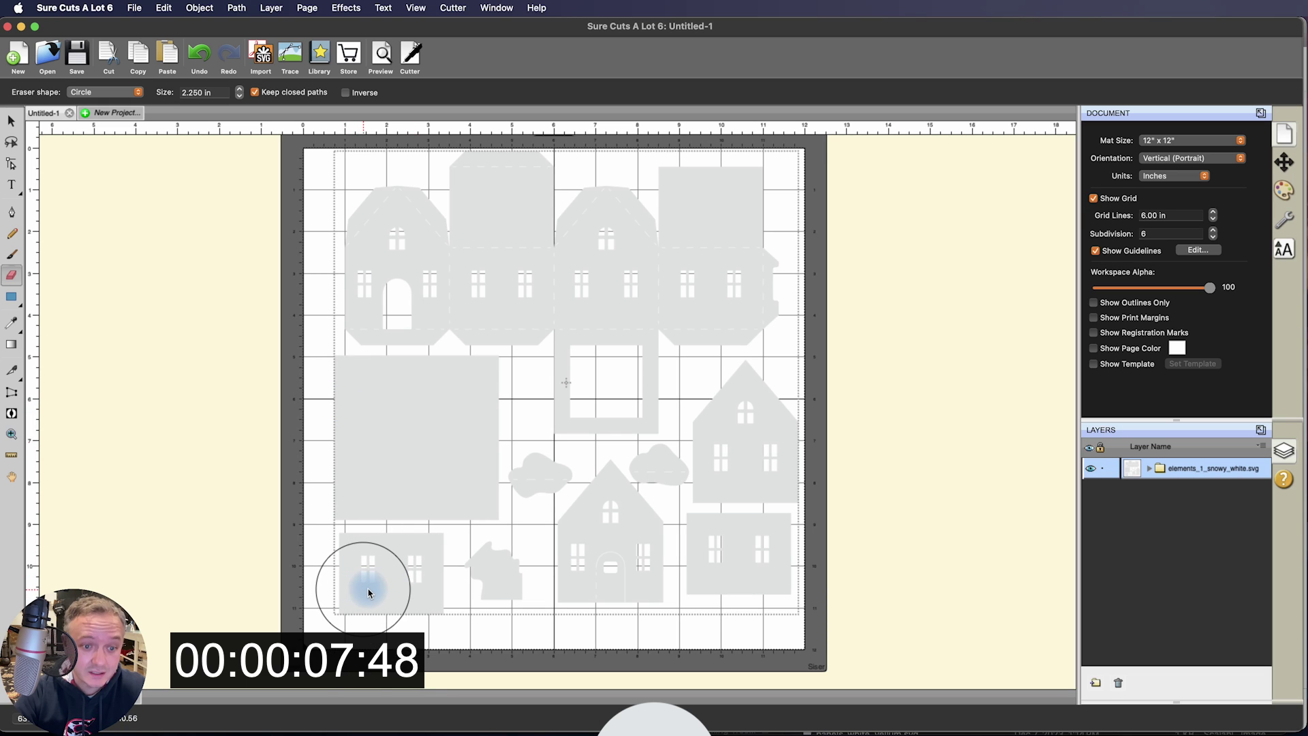
mouse_move(360, 590)
mouse_down()
mouse_move(814, 582)
mouse_move(774, 544)
mouse_move(395, 533)
mouse_move(349, 507)
mouse_move(337, 400)
mouse_move(481, 400)
mouse_move(489, 470)
mouse_move(404, 475)
mouse_move(720, 489)
mouse_move(785, 454)
mouse_move(758, 405)
mouse_move(724, 458)
mouse_up()
click(11, 121)
key(super+v)
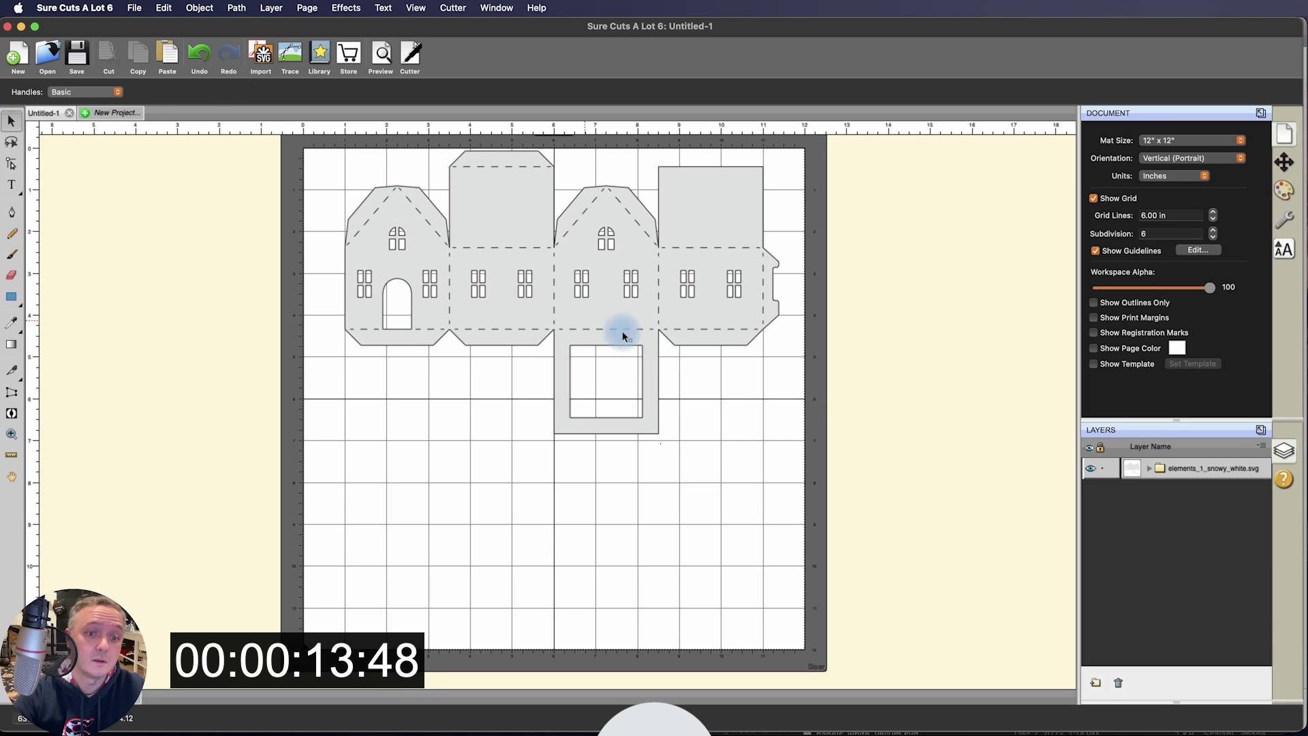
mouse_move(631, 301)
mouse_down()
mouse_move(636, 415)
mouse_move(608, 383)
mouse_up()
- Export the house net to the Desktop as Design Space compatible fixed.svg; return Design Space to its canvas
click(143, 8)
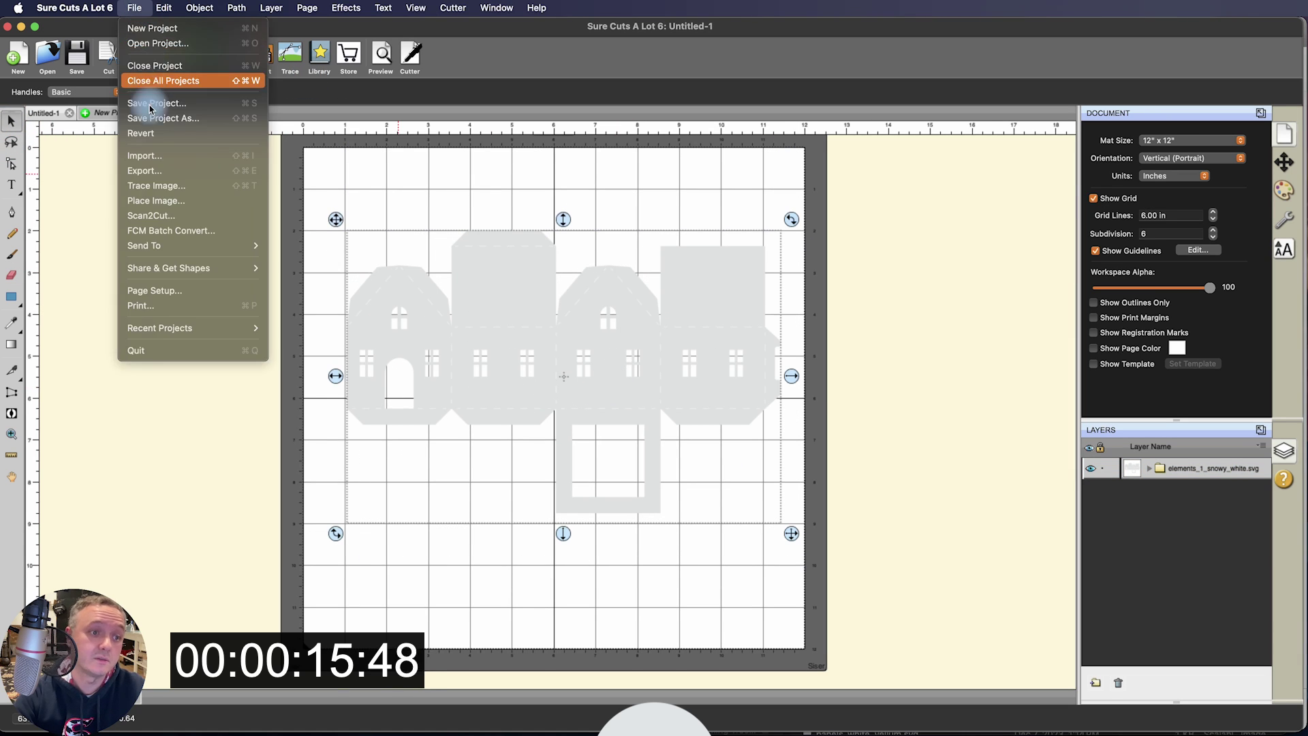
click(146, 167)
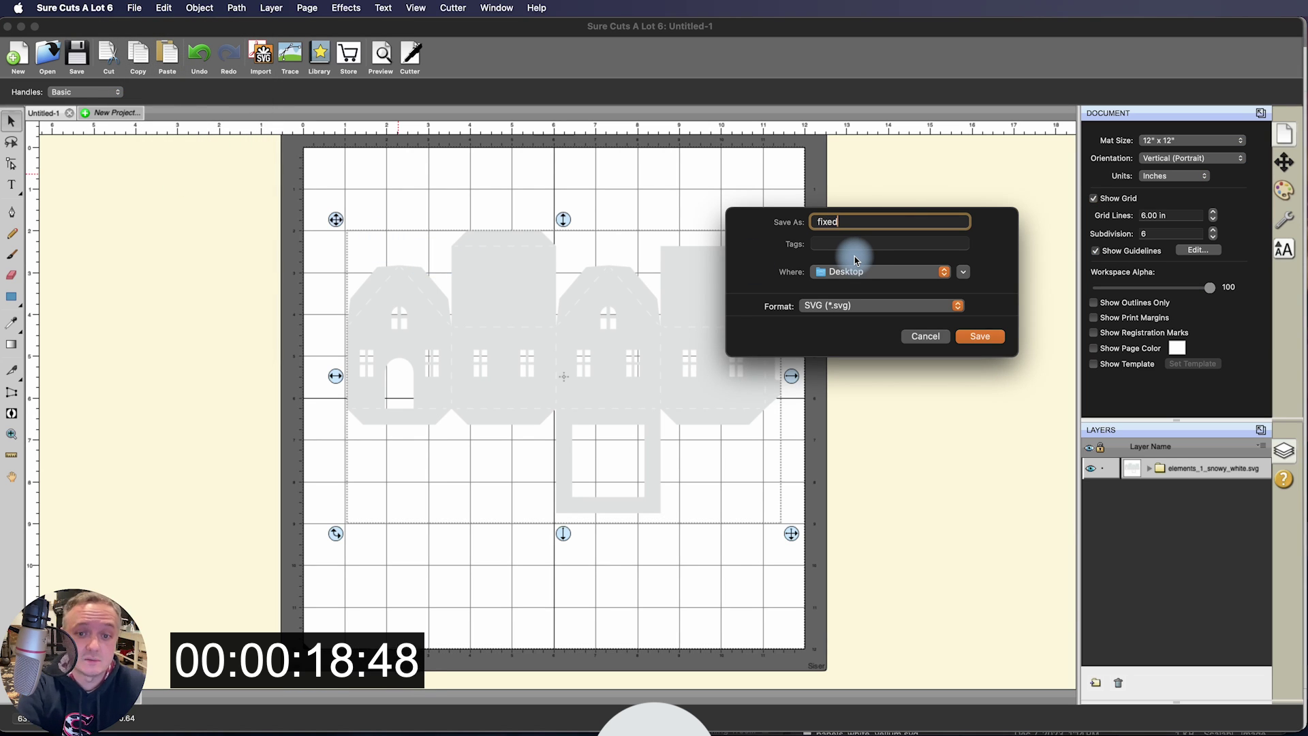
click(978, 336)
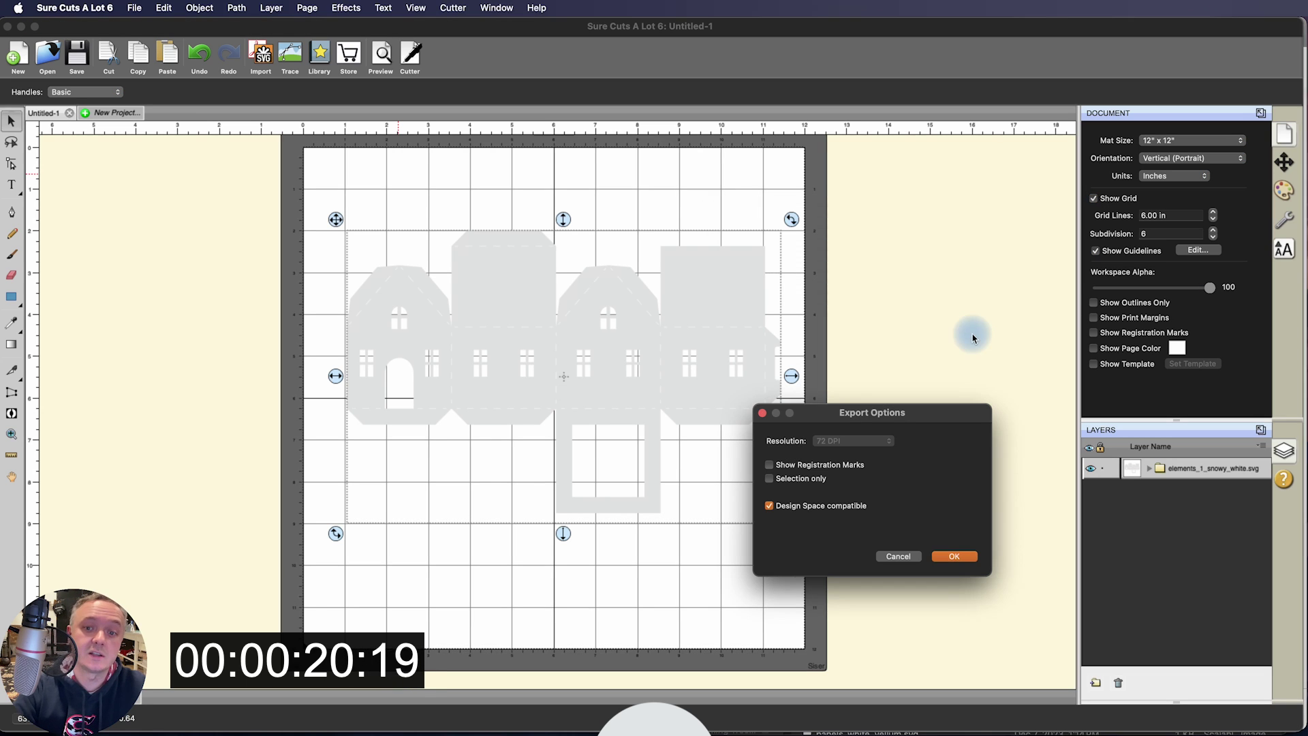
click(769, 506)
click(961, 557)
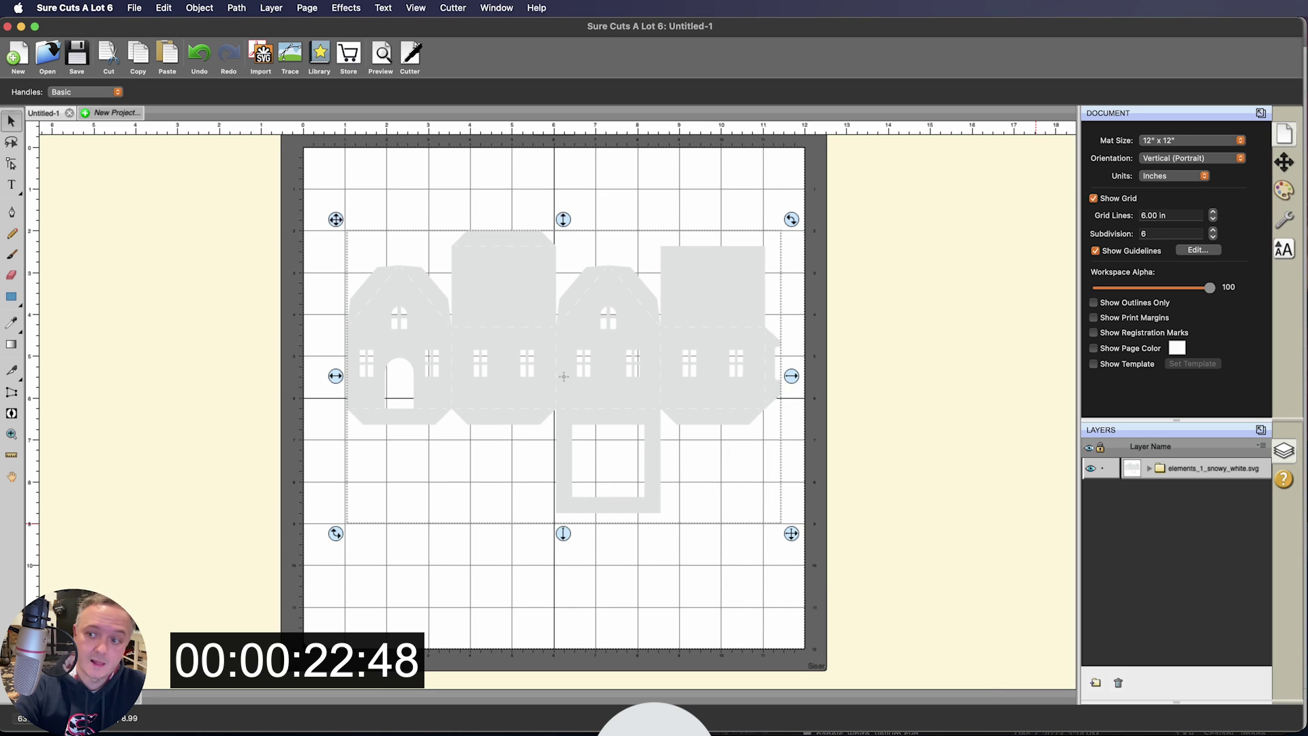
click(938, 329)
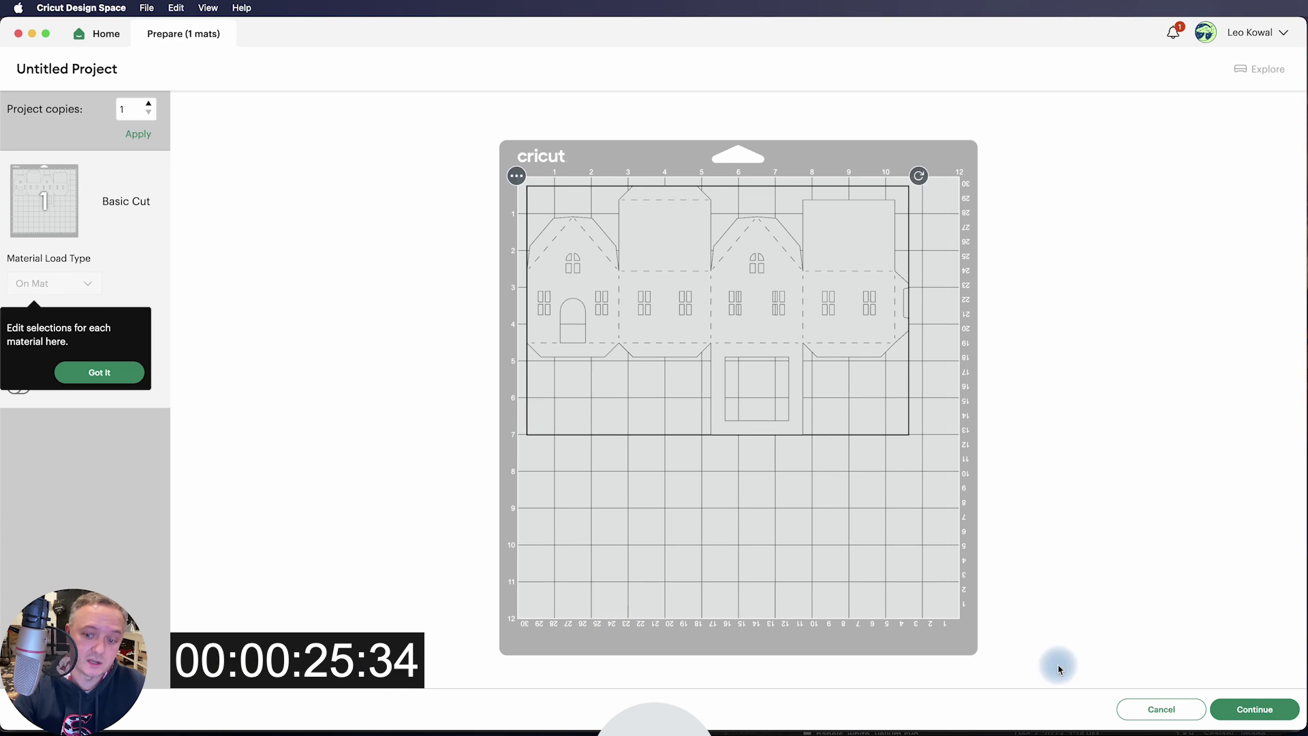
click(1146, 719)
- Delete the old house design and upload fixed.svg into Design Space
click(409, 304)
key(Delete)
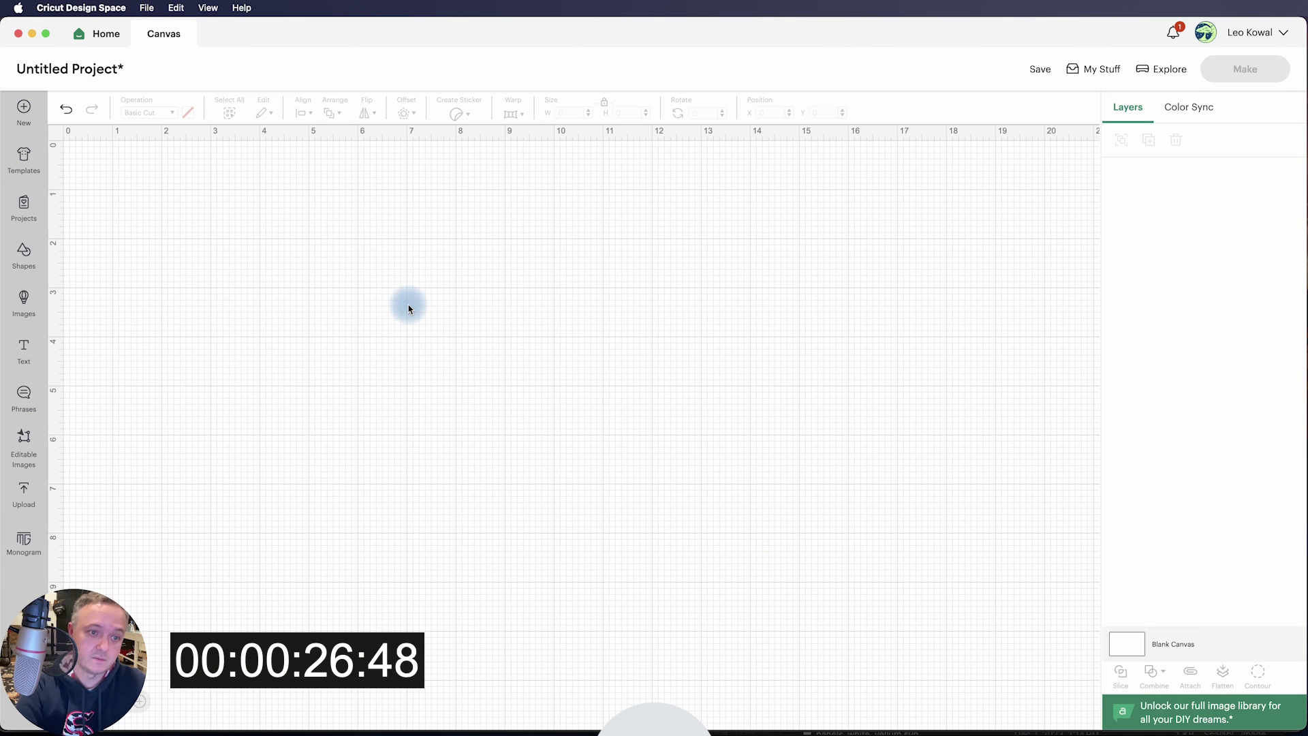
click(24, 493)
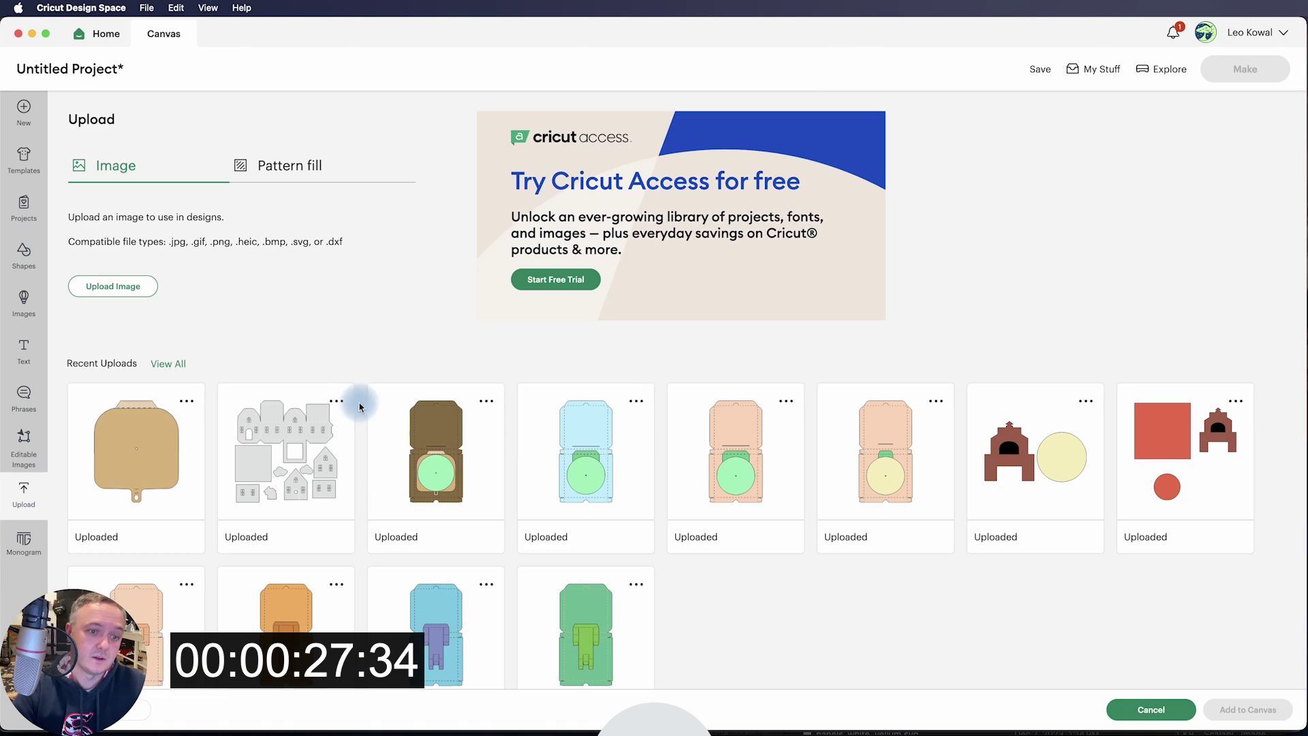
click(134, 293)
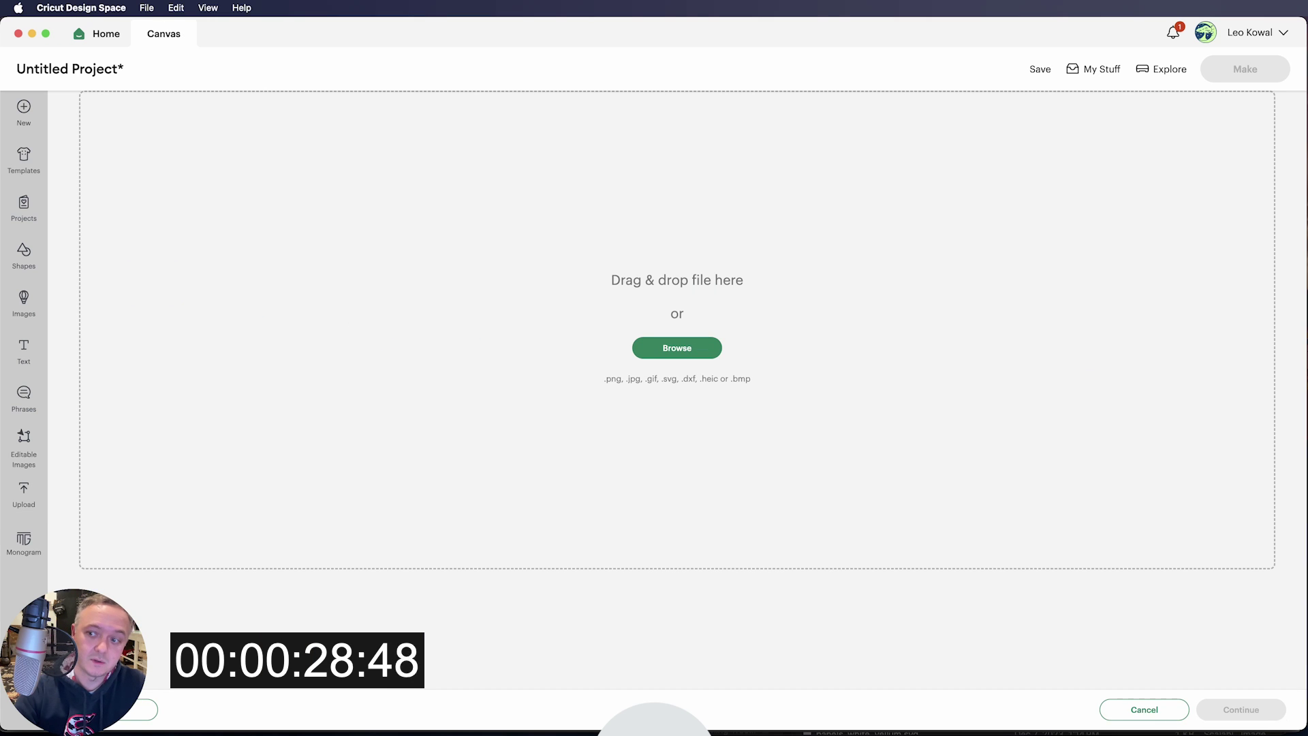
drag(761, 313, 668, 295)
click(1247, 709)
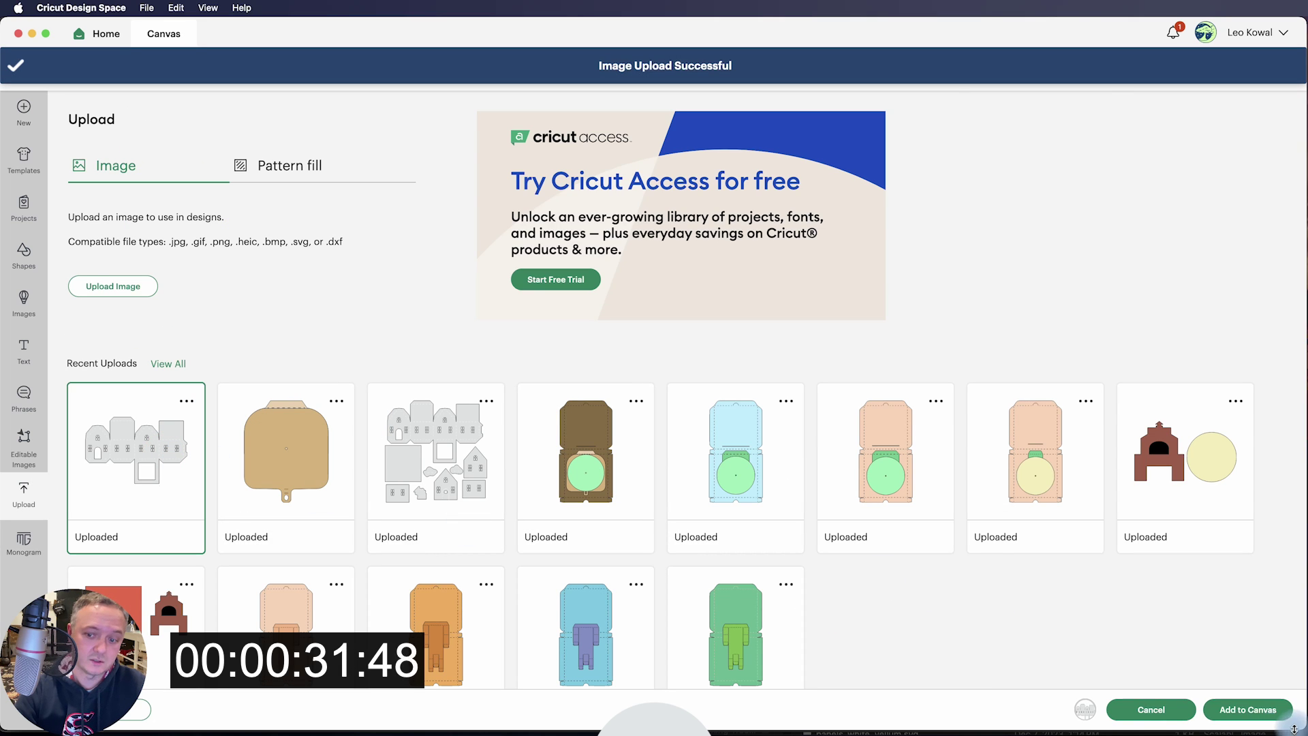
- Add the fixed house net to the canvas, attach its layers, and check it fits one mat
click(1284, 709)
drag(579, 423, 568, 354)
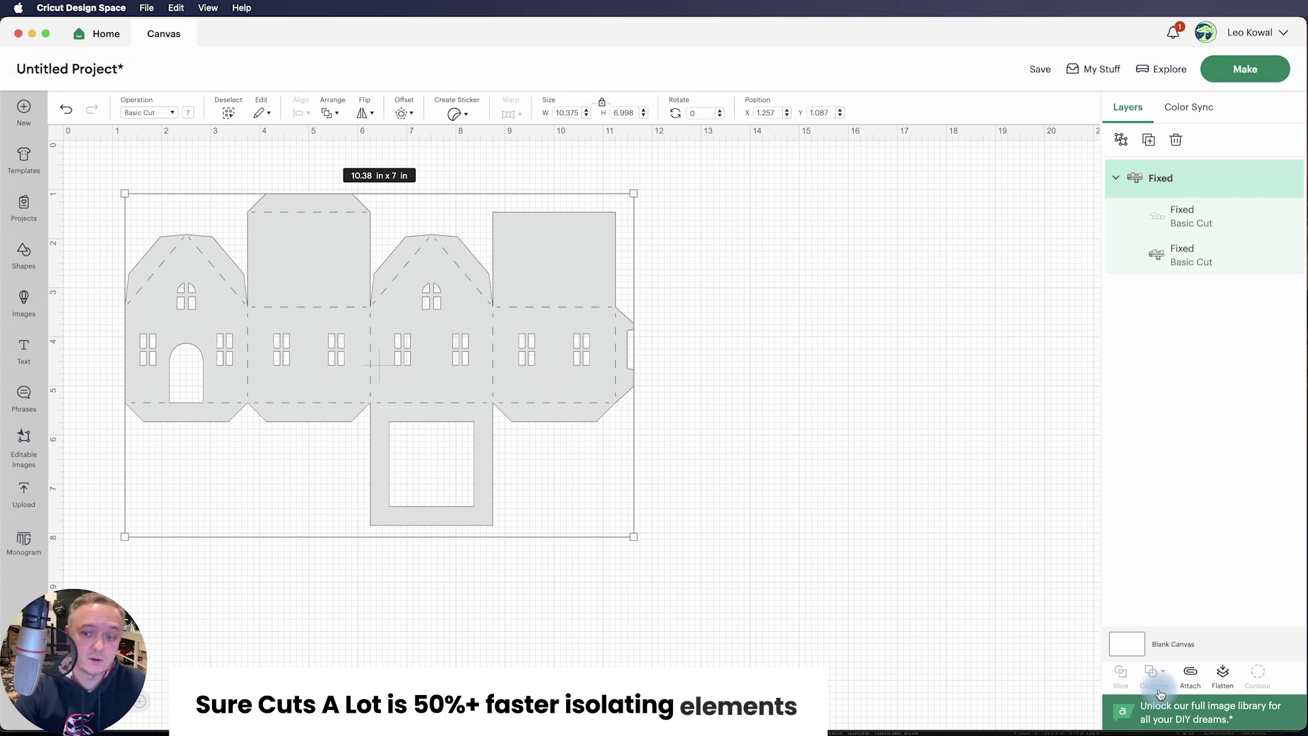
click(1191, 673)
click(858, 555)
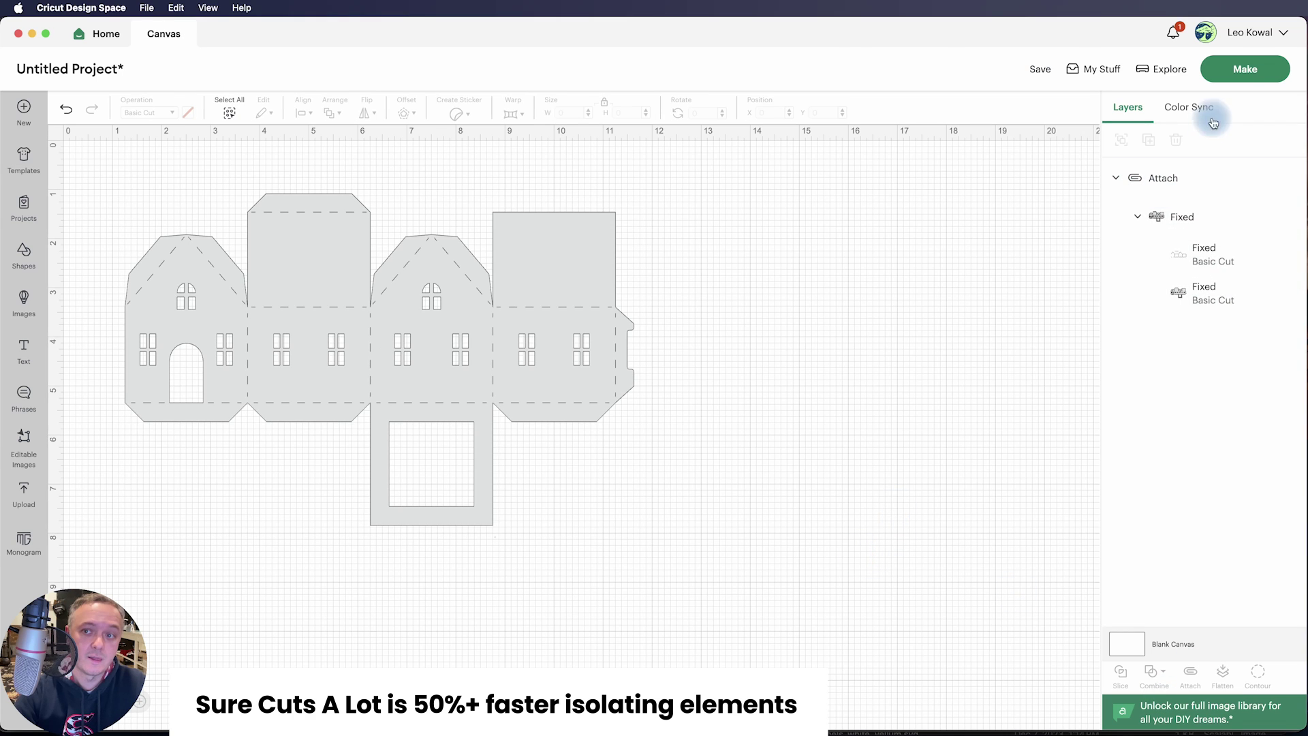
click(1241, 71)
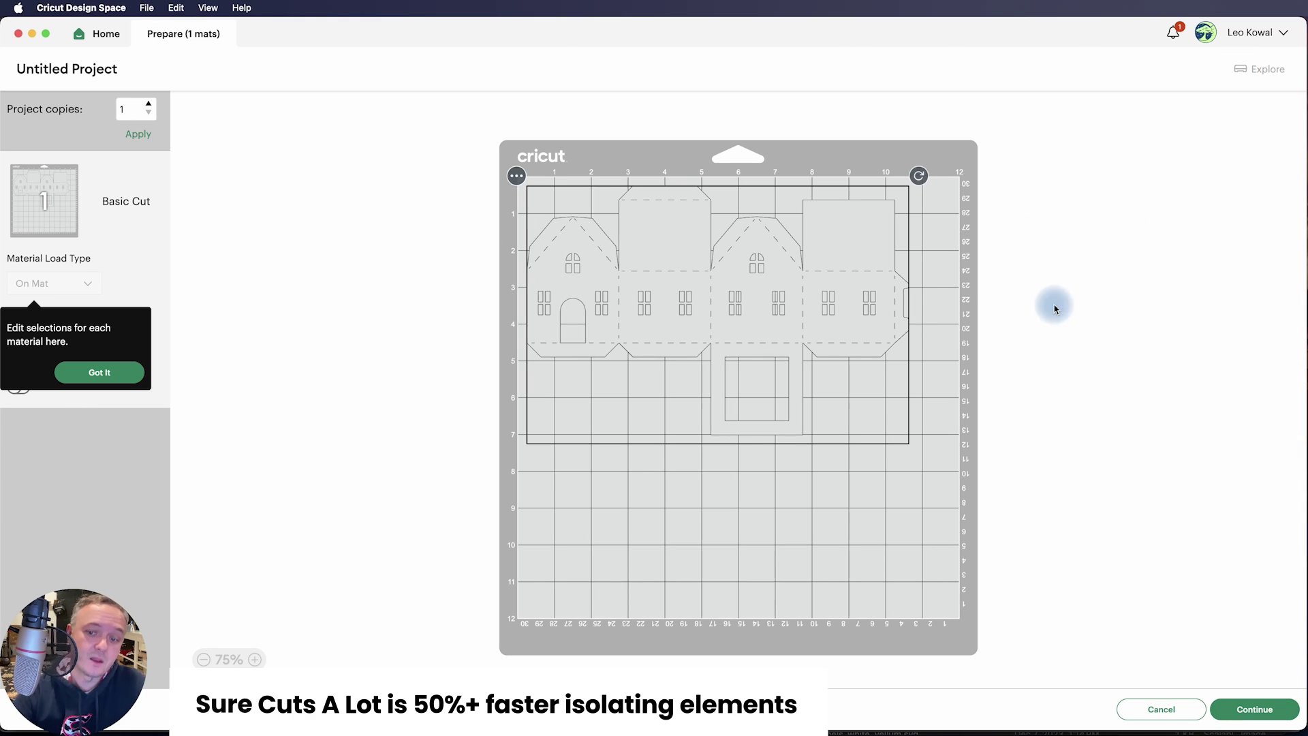
click(1163, 708)
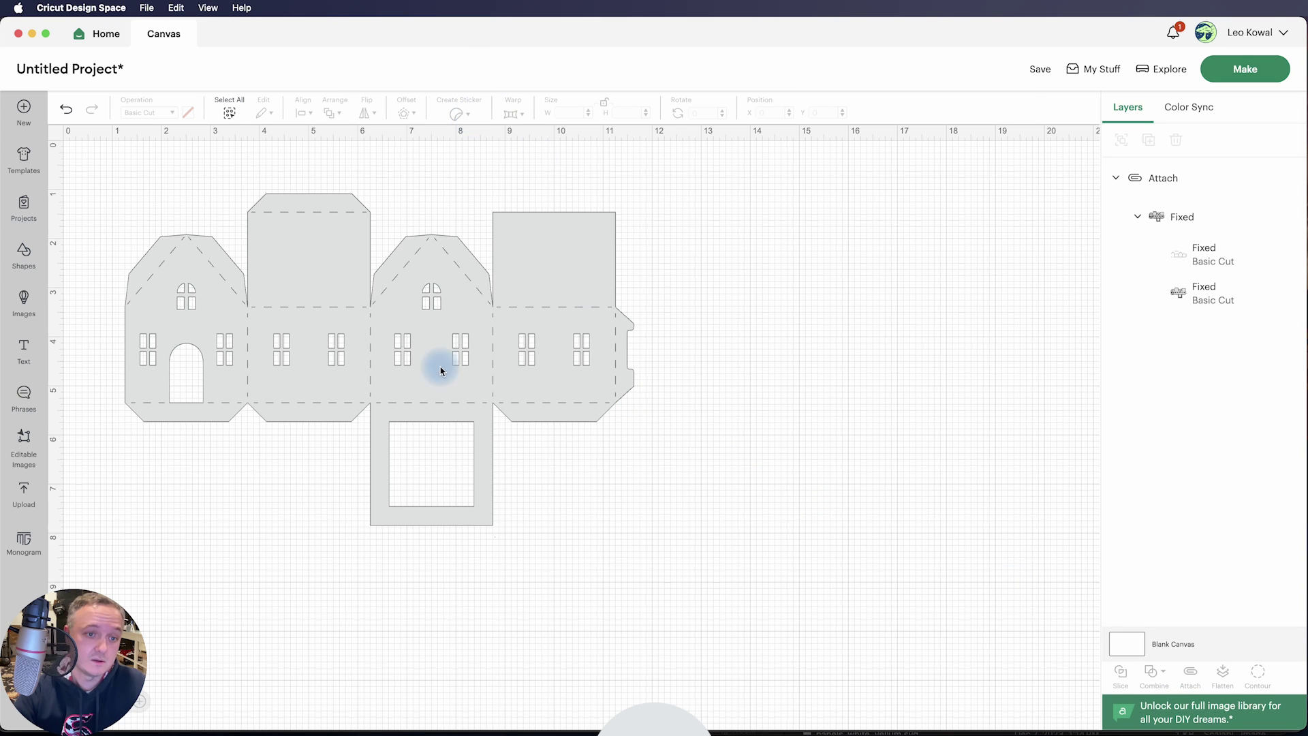
drag(490, 327, 468, 310)
key(super+Tab)
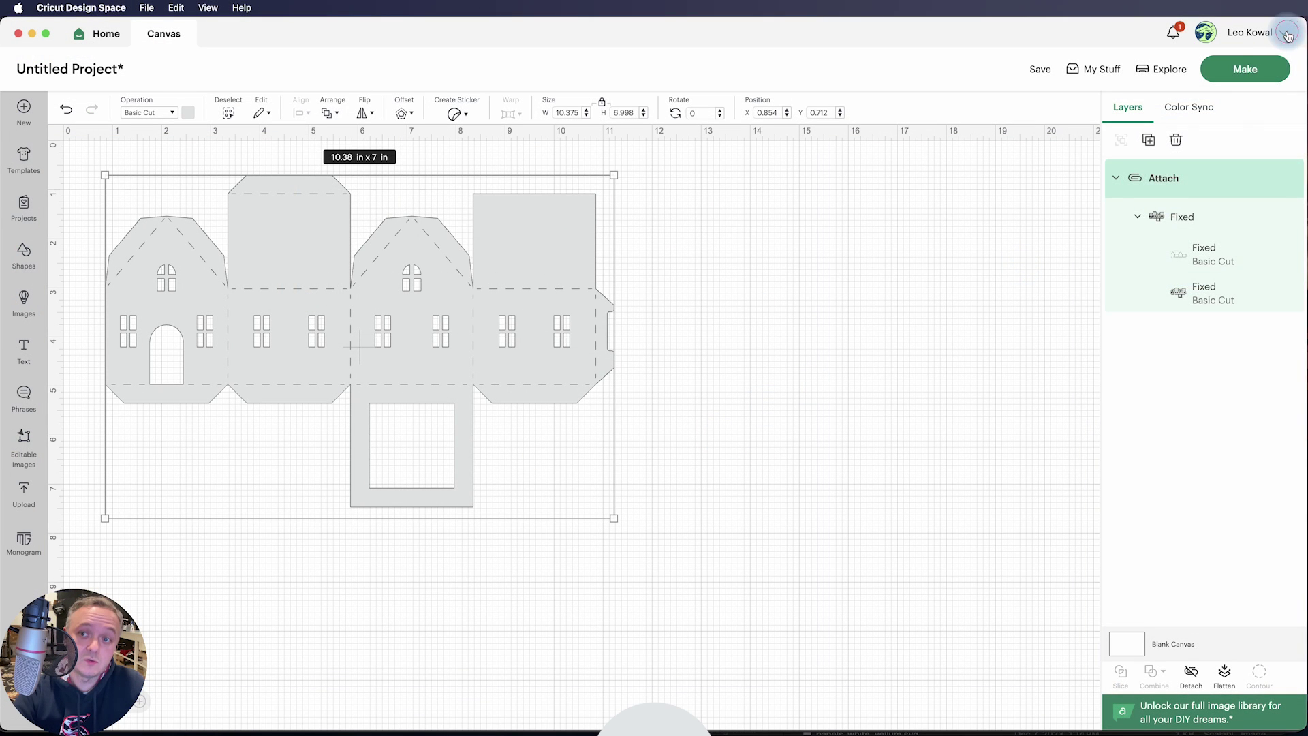
- In Design Space settings (version 8.12.83), toggle Application Experience to Live and back to Beta
click(1288, 35)
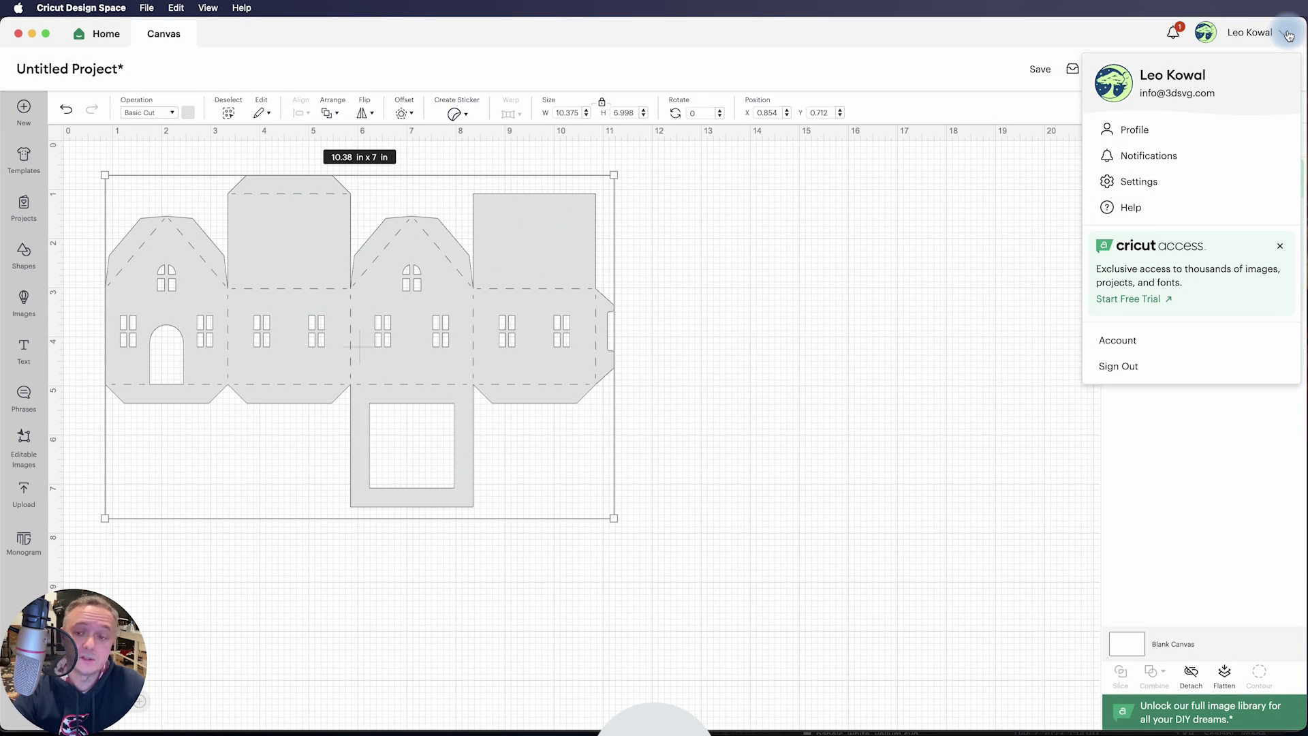
click(1139, 180)
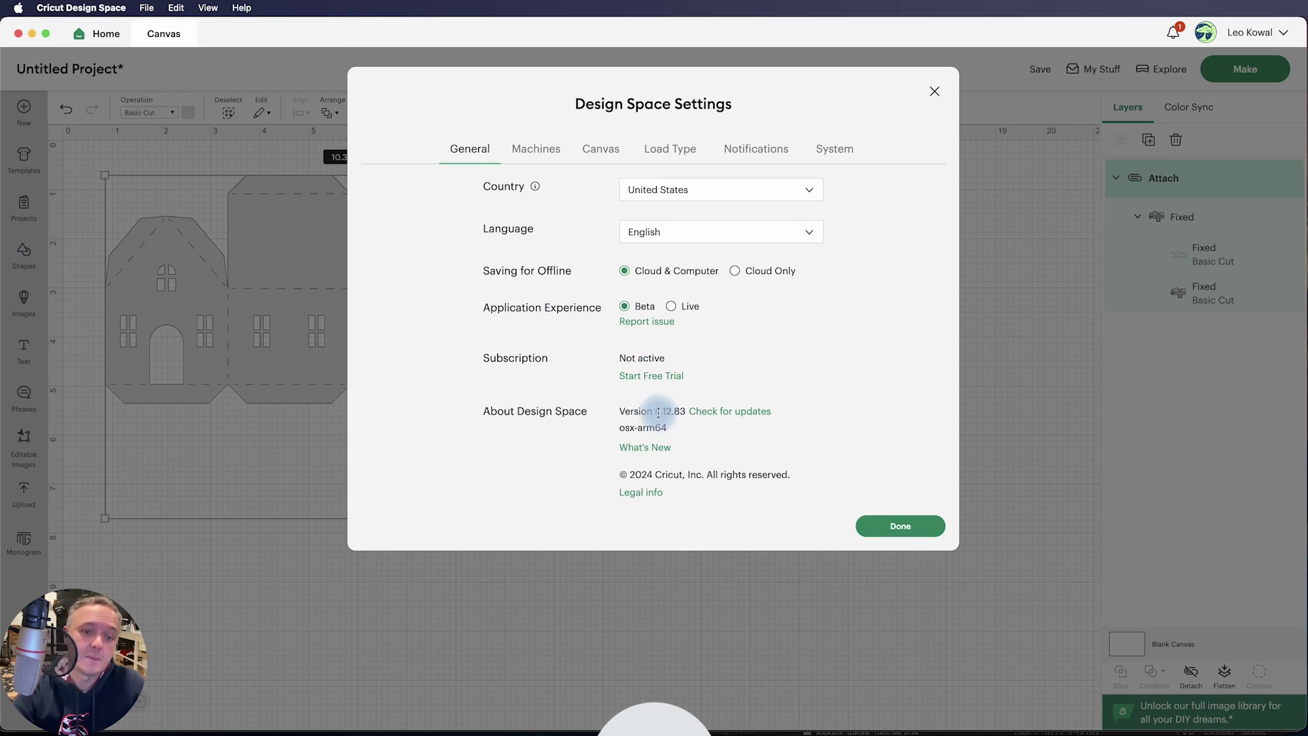
click(672, 307)
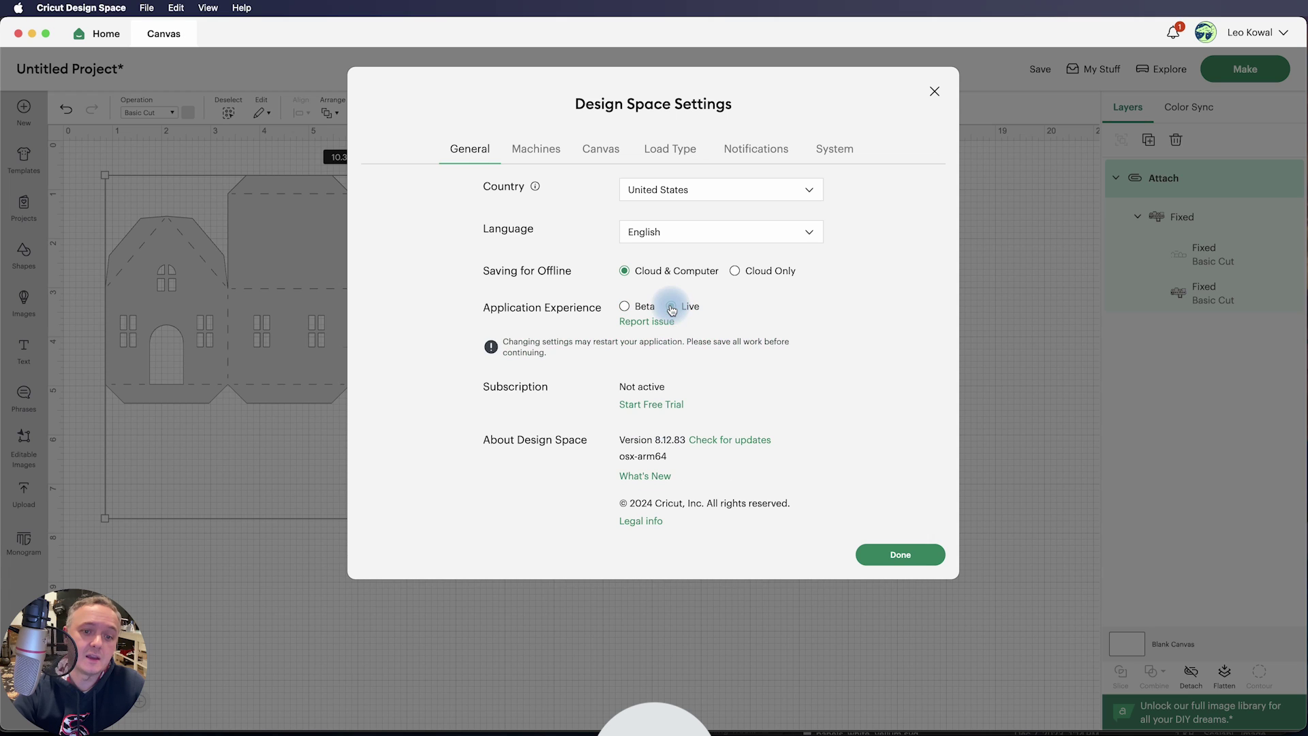
click(624, 306)
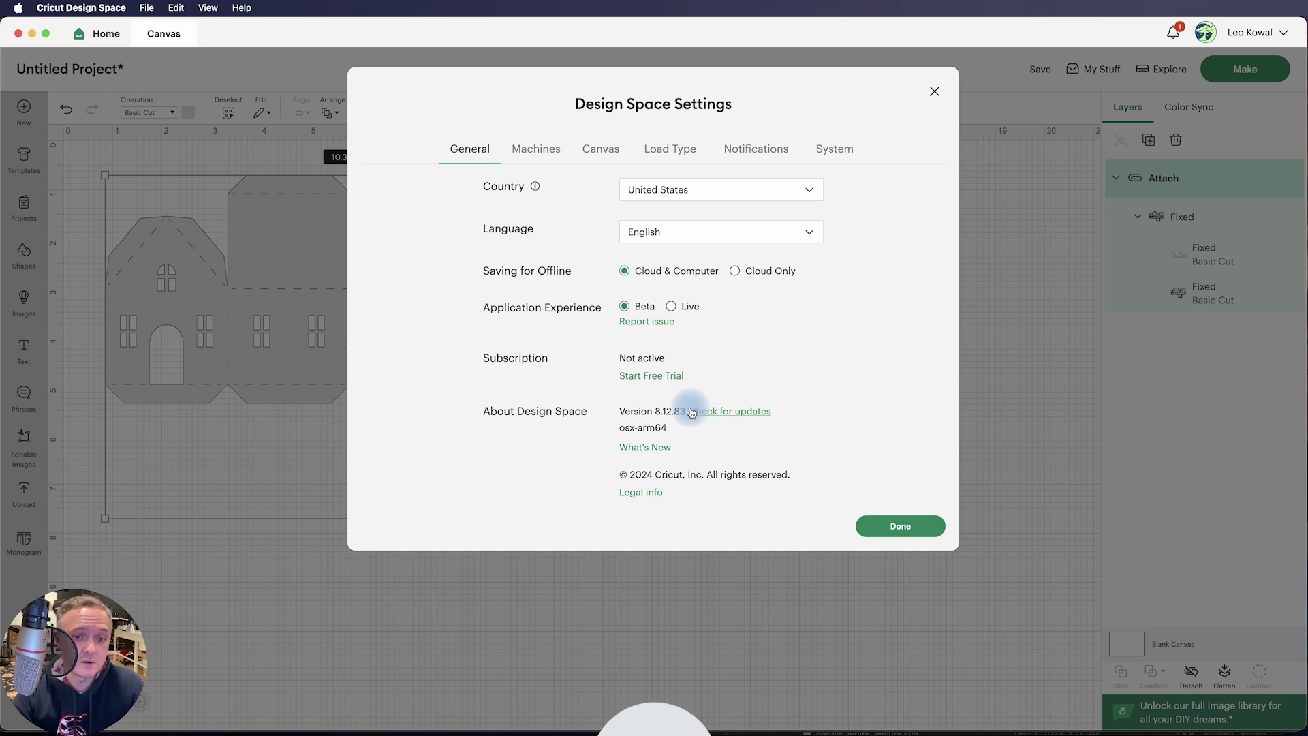
key(super+Tab)
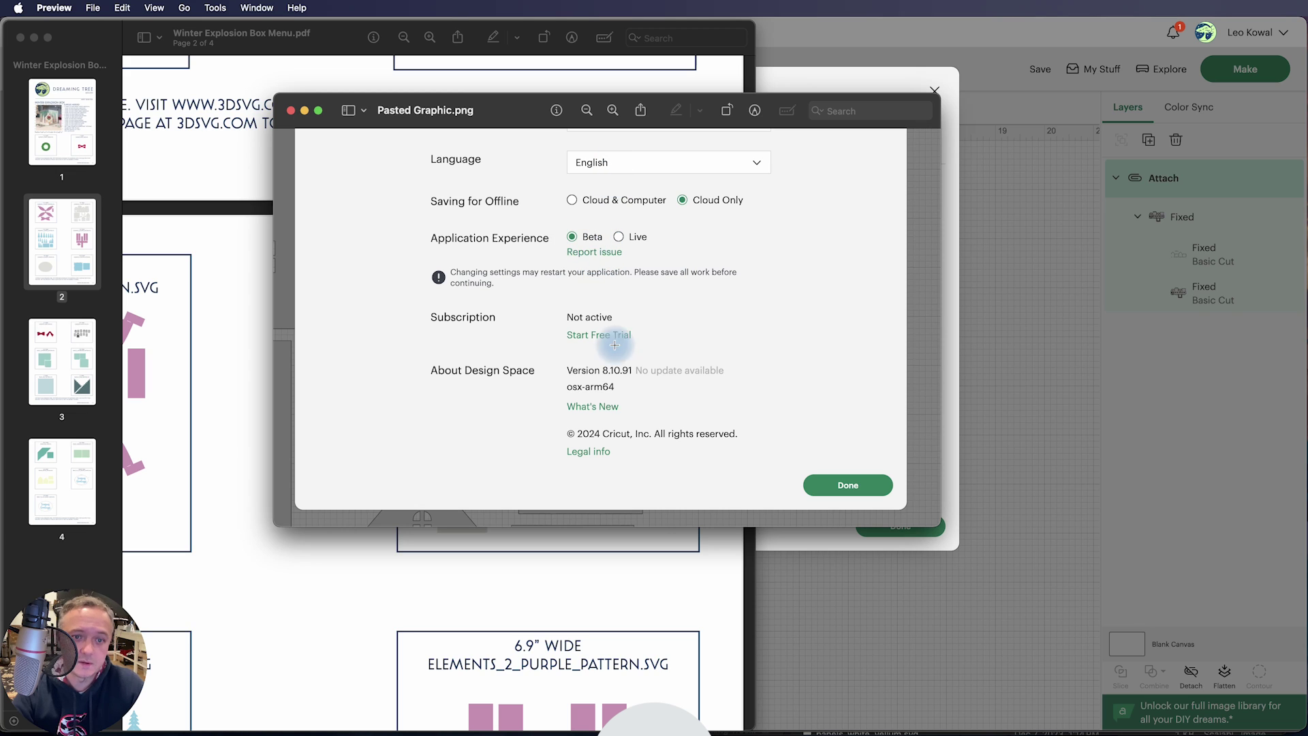
- Highlight version 8.10.91 in the old screenshot, close it, and return to Design Space settings
drag(569, 368, 647, 378)
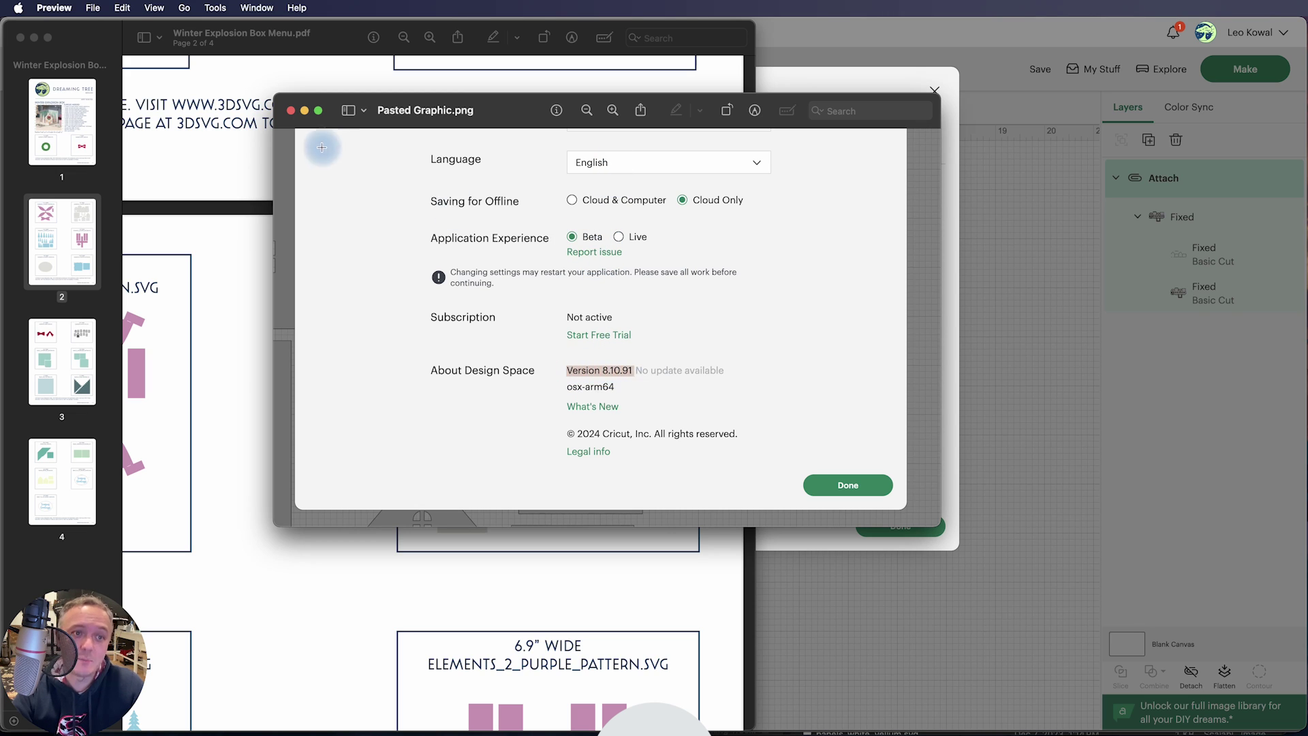
click(290, 109)
click(856, 94)
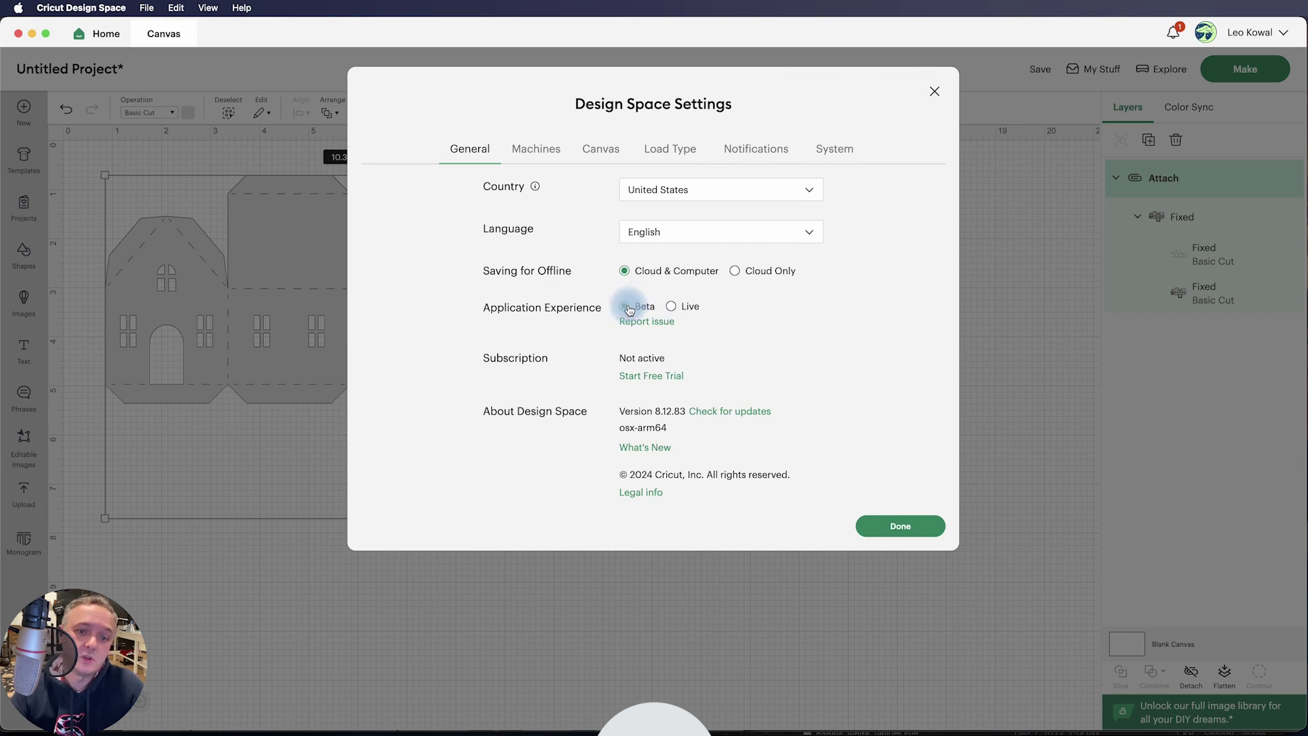
click(897, 538)
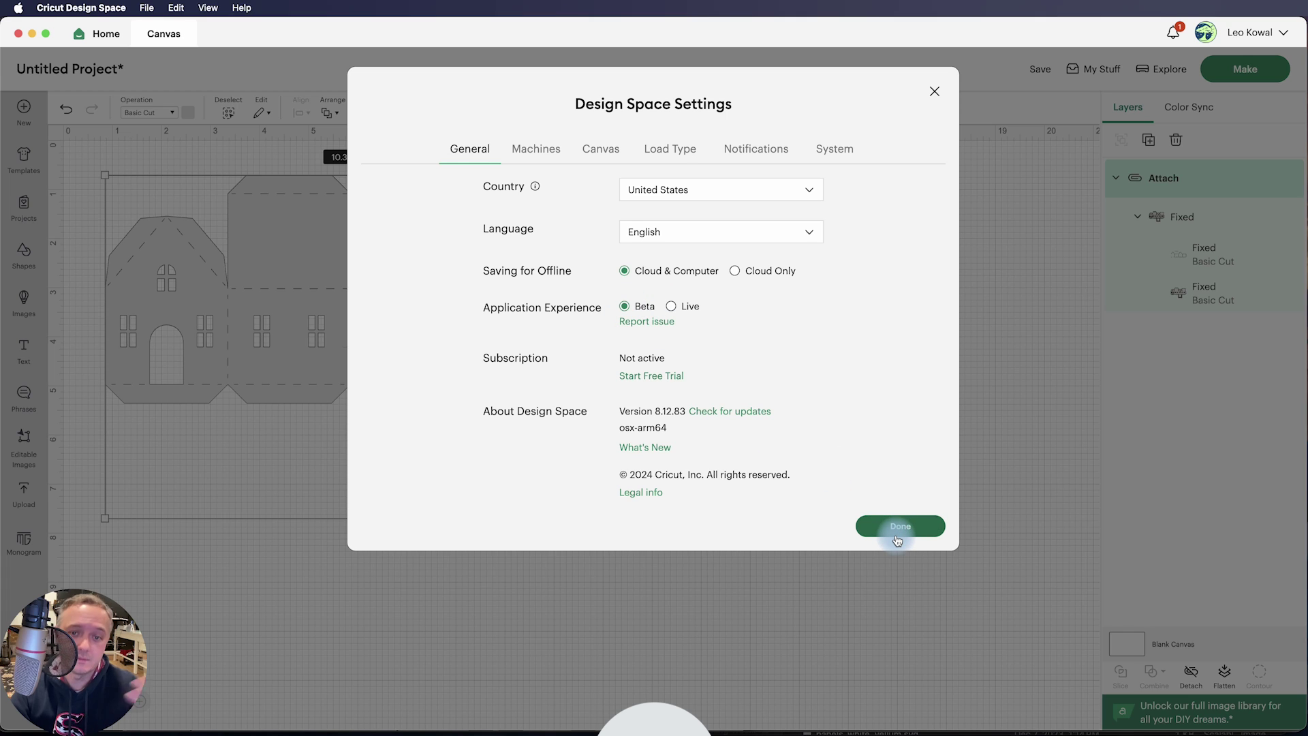